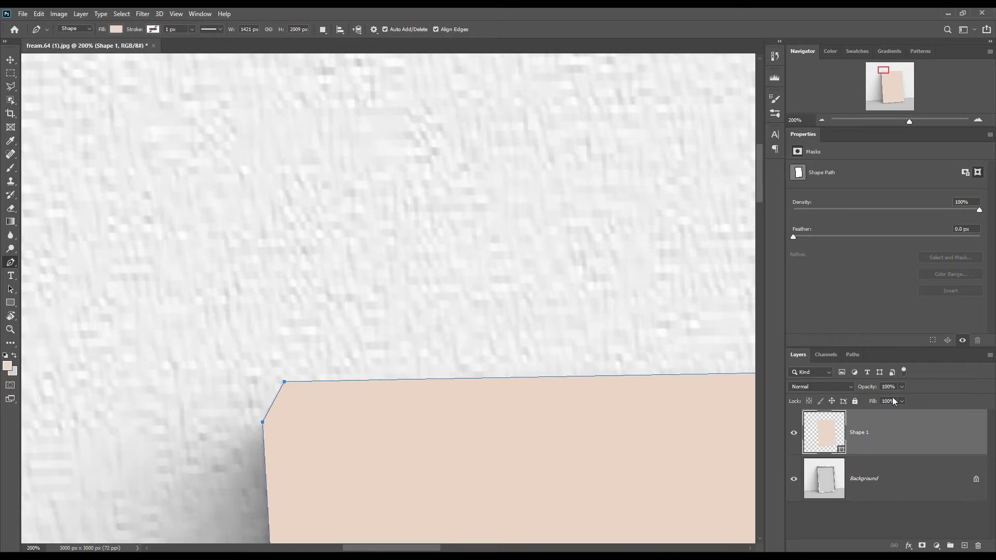
- Set the opacity of the Shape 1 layer covering the whole frame to 0%
left_click_drag(872, 387, 470, 387)
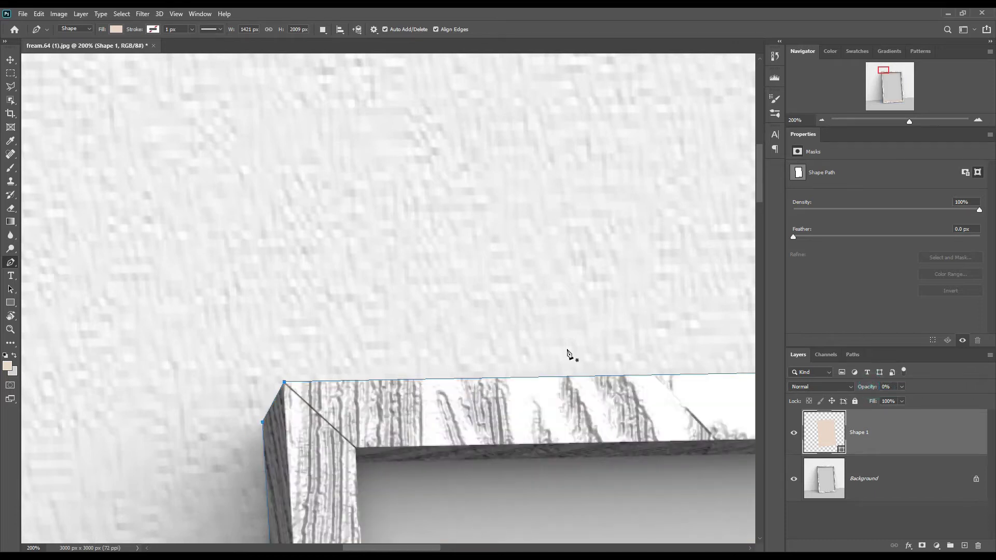
scroll(761, 194, "down", 5)
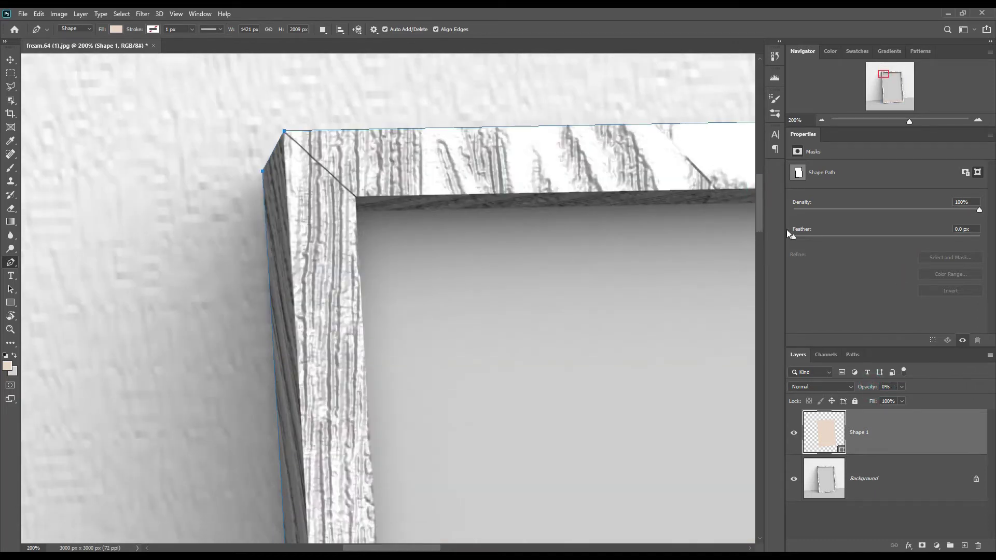
- Trace the frame's inner opening with the Pen tool as a closed shape about 1244 × 1853 px, directly above the Background layer
left_click(889, 477)
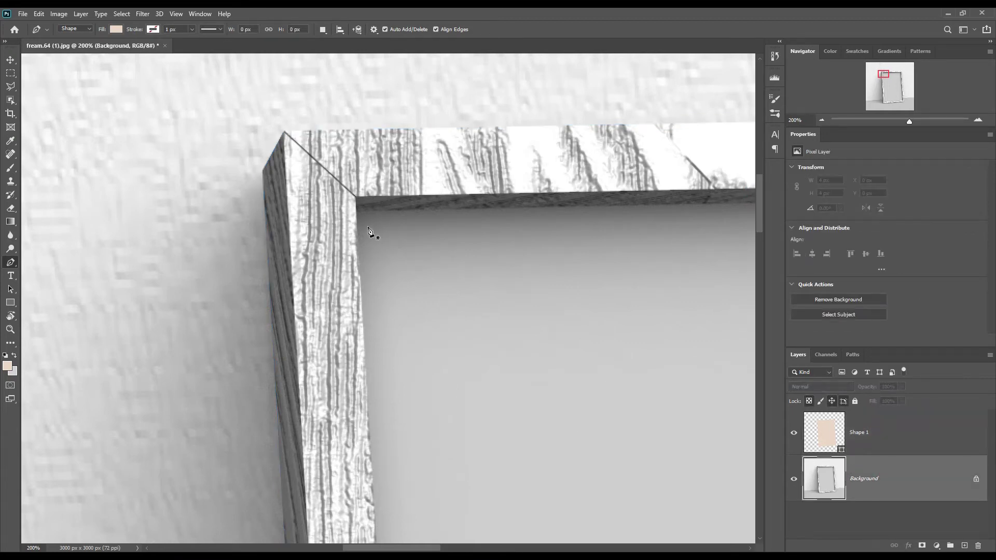
left_click(357, 202)
left_click_drag(404, 548, 540, 541)
scroll(539, 363, "right", 3)
left_click(409, 188)
scroll(649, 340, "down", 15)
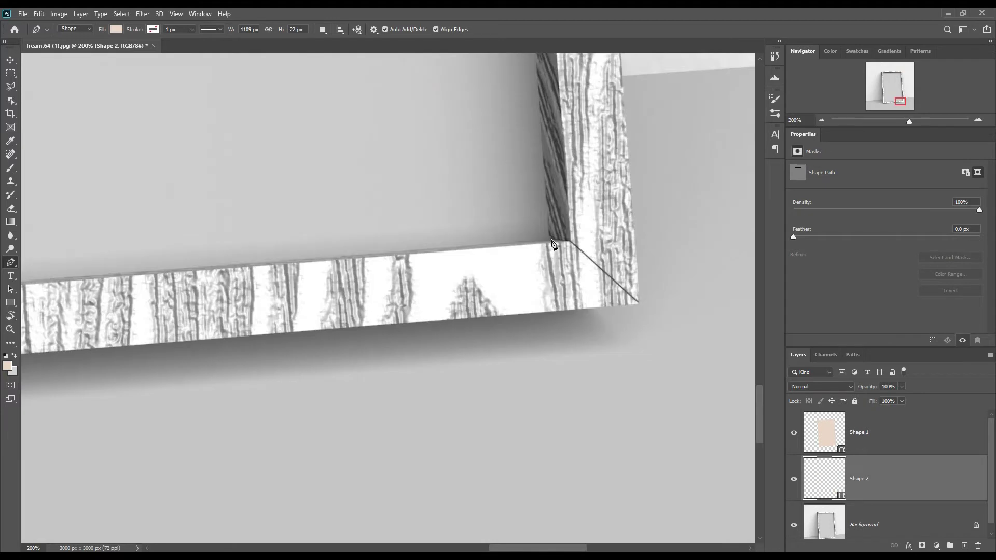
left_click(597, 300)
scroll(597, 300, "left", 10)
scroll(363, 311, "left", 3)
left_click(321, 331)
scroll(764, 432, "up", 15)
left_click(914, 487)
left_click(895, 524)
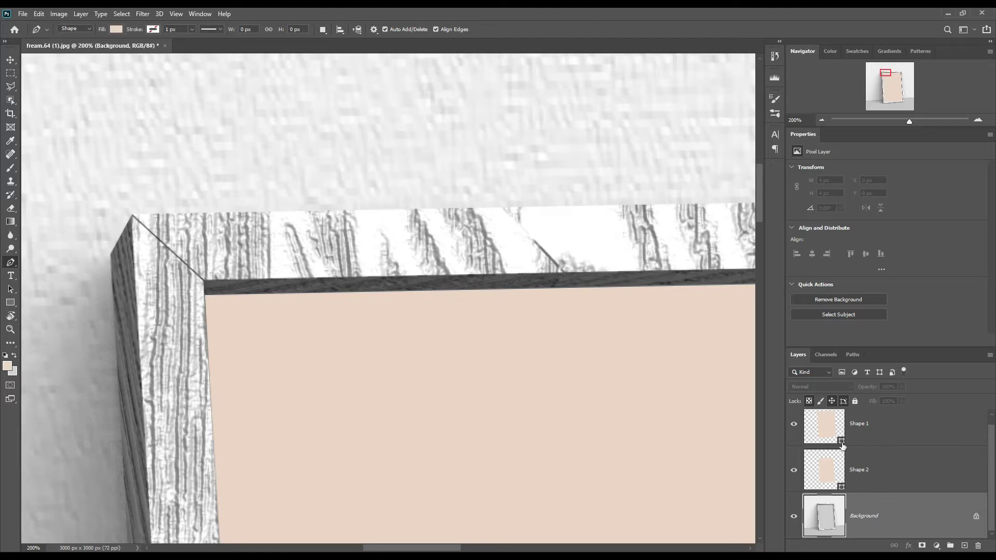
- Set the opacity of the Shape 2 layer over the inner opening to 0%
left_click(891, 469)
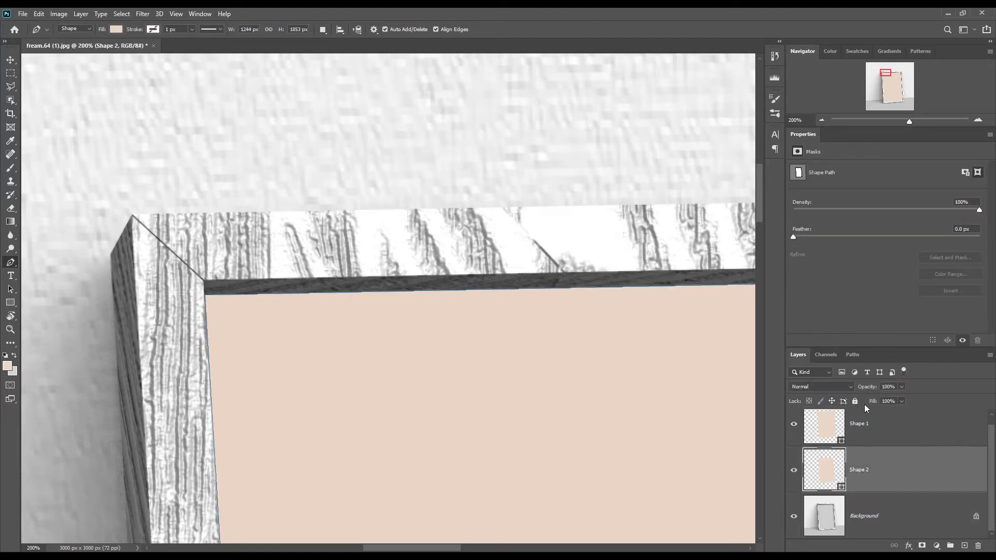
left_click_drag(868, 390, 683, 393)
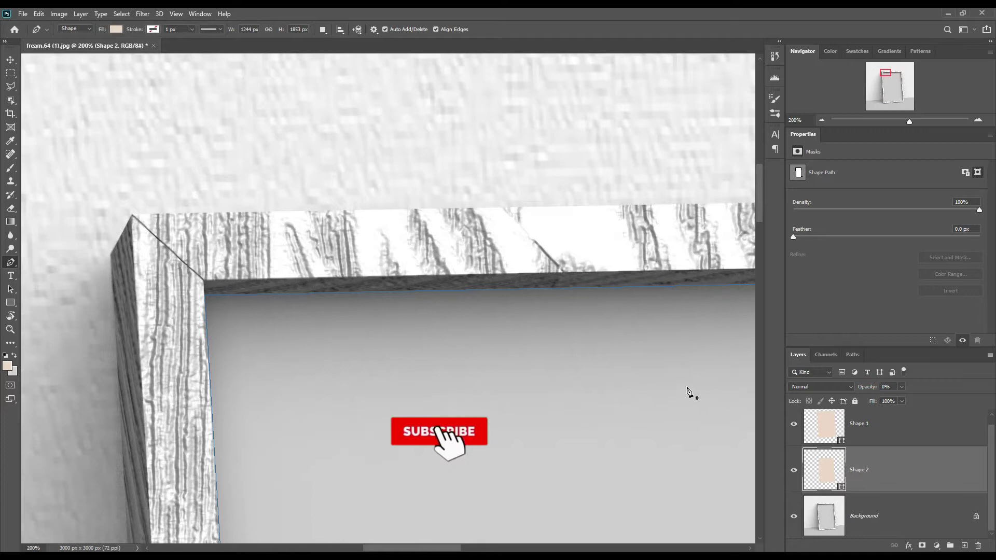
key("ctrl+minus")
key("ctrl+minus")
key("ctrl+minus")
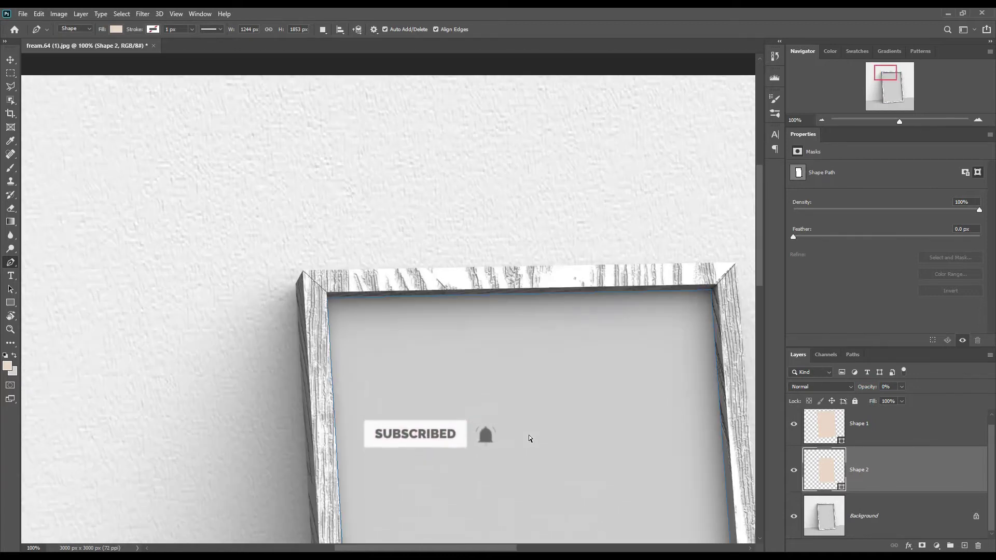
scroll(530, 440, "down", 10)
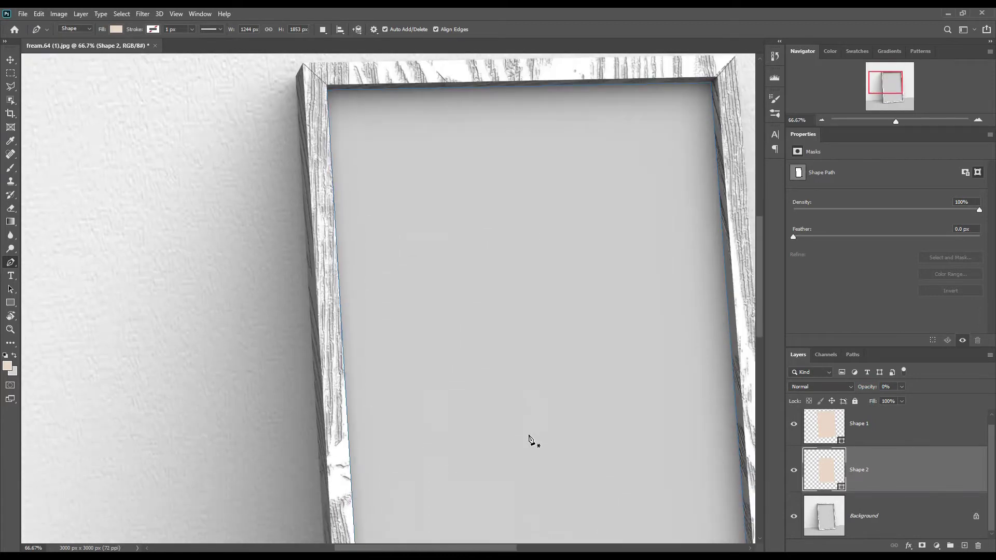
scroll(531, 440, "down", 8)
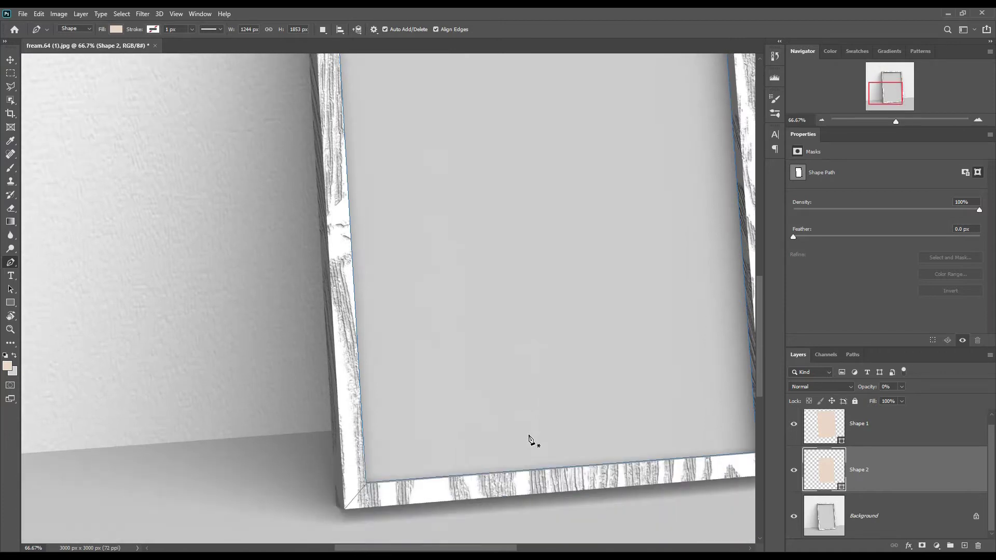
scroll(565, 531, "right", 5)
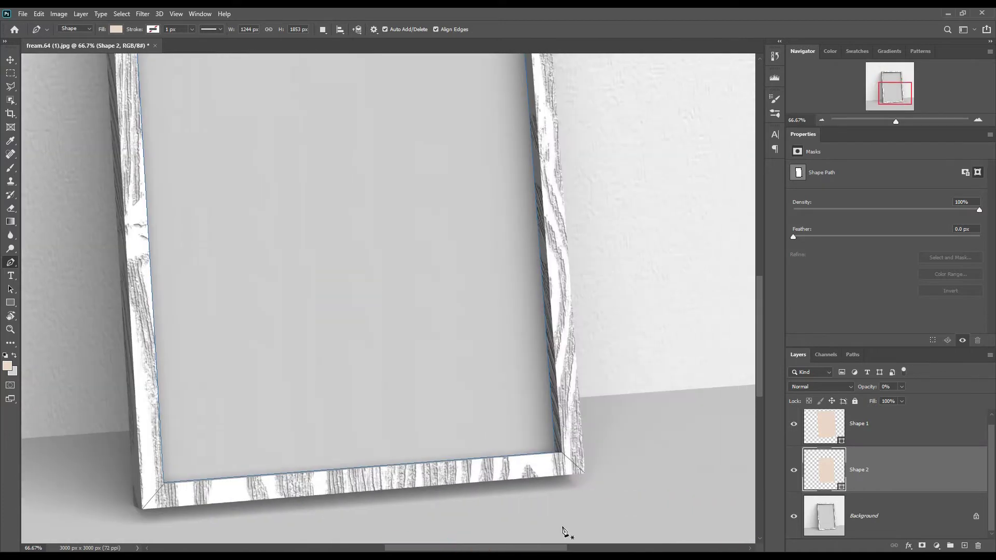
- Rename the inner opening's shape layer as Photo
left_click(794, 471)
left_click(794, 471)
double_click(859, 471)
key("Return")
- Rename the Shape 1 layer that outlines the whole frame as Frame
left_click(859, 424)
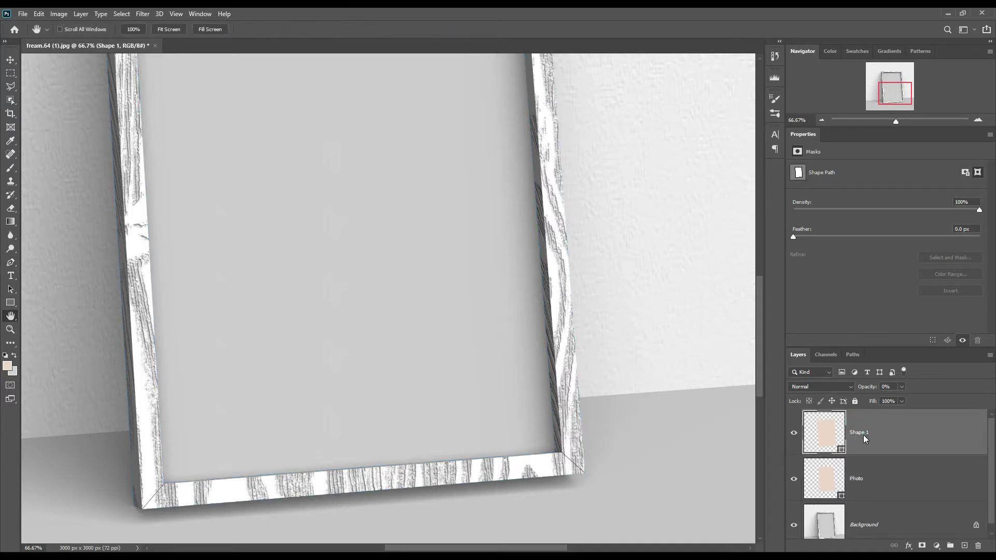
double_click(862, 434)
left_click(942, 261)
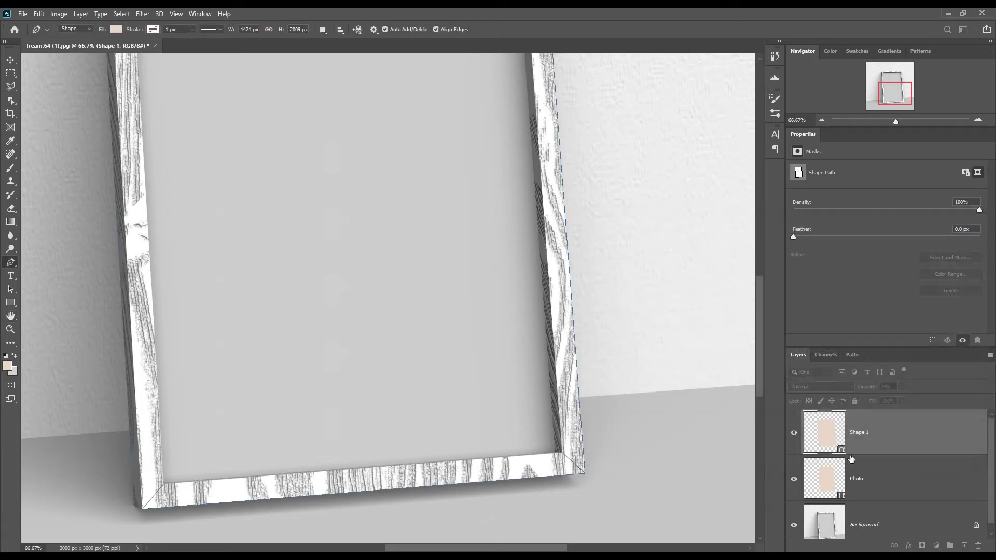
double_click(861, 432)
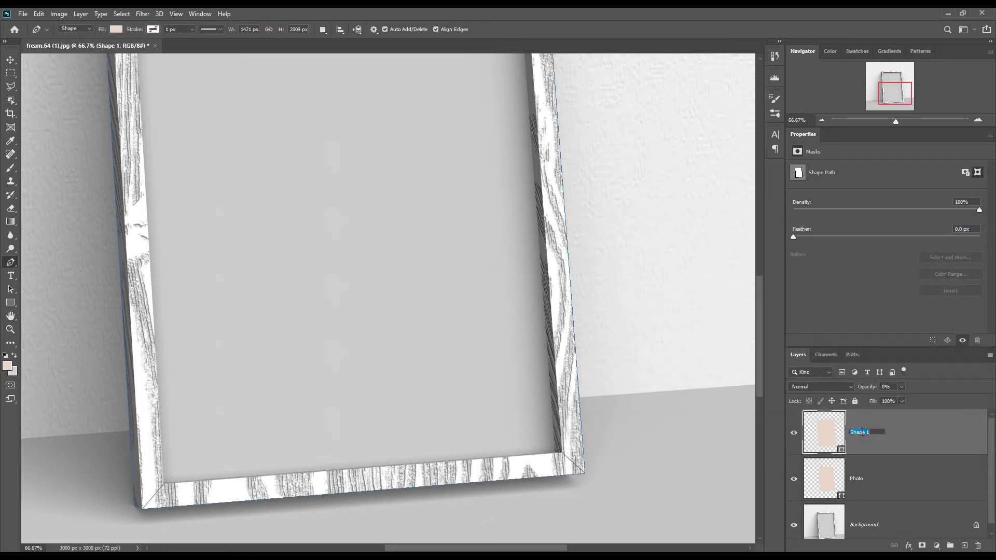
type("Frame")
key("Return")
- Trace the floor area below the wall line with the Pen tool as a closed shape about 3006 × 822 px, directly above Background
left_click(889, 522)
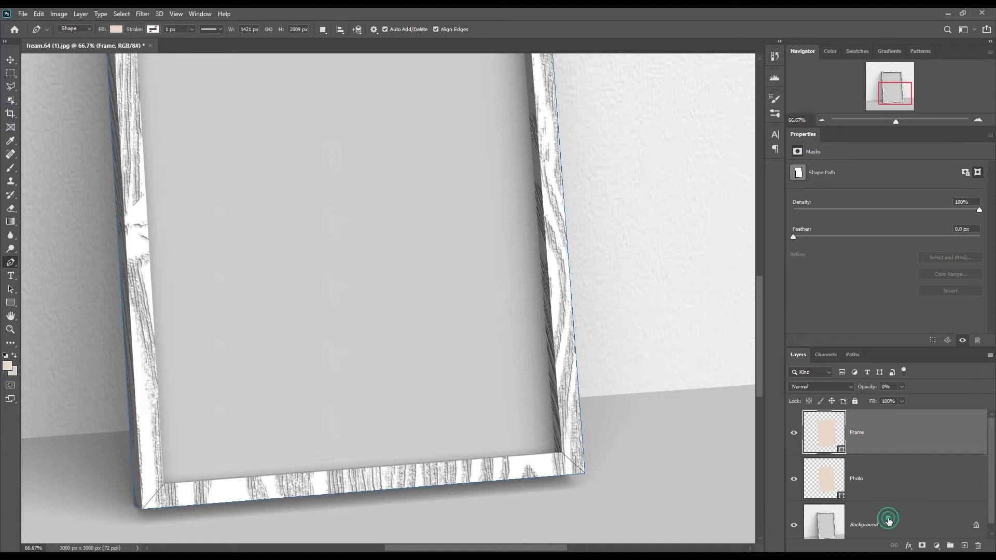
left_click_drag(498, 548, 387, 548)
right_click(10, 264)
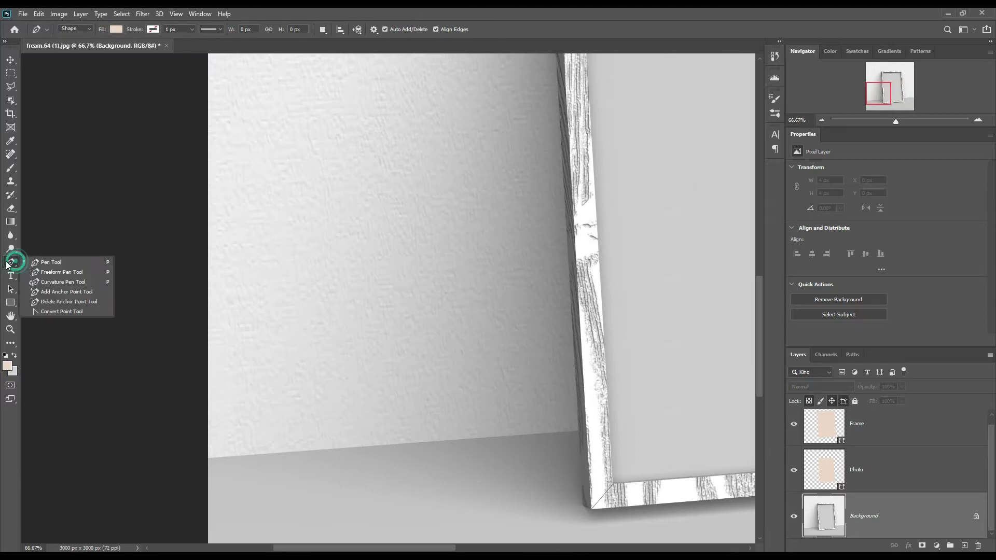
left_click(42, 261)
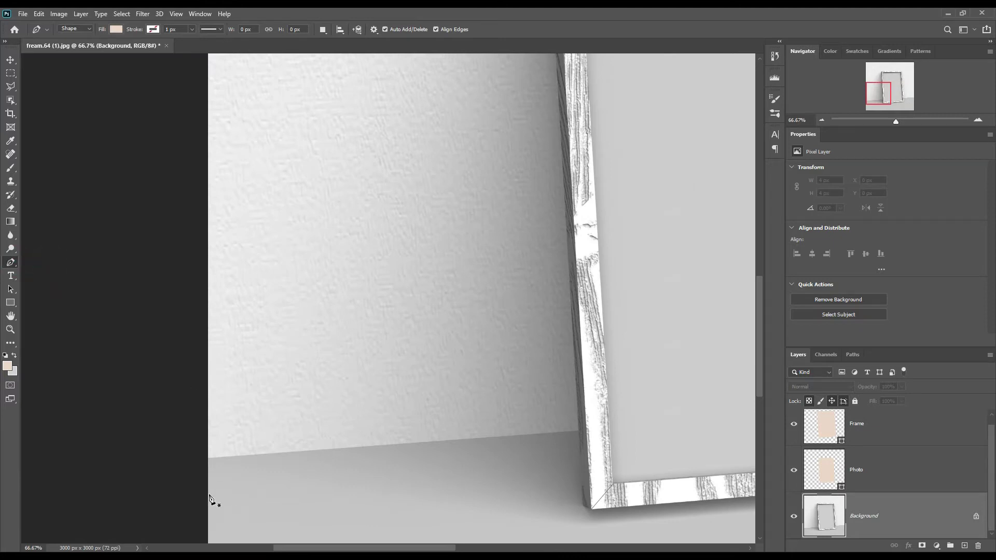
left_click(207, 459)
left_click_drag(356, 549, 541, 545)
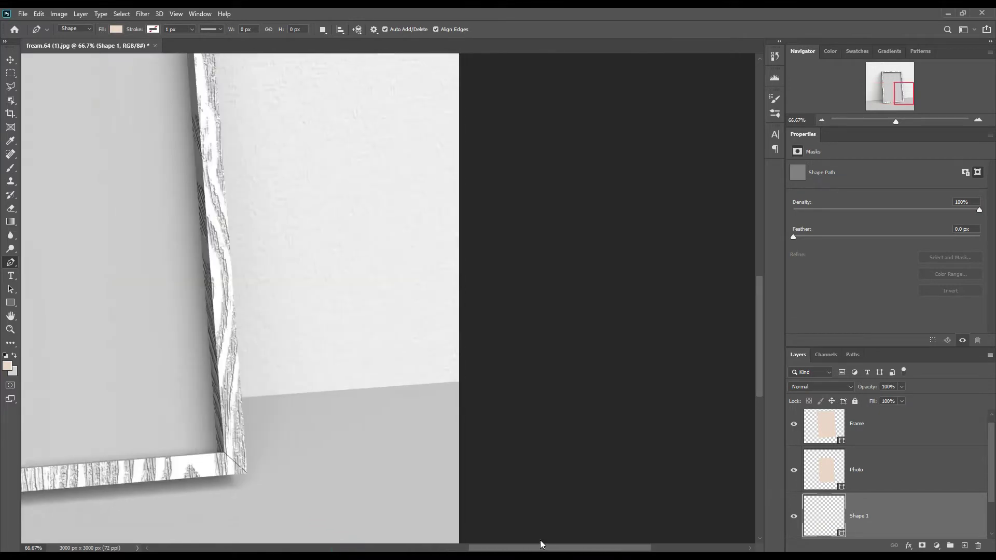
left_click(461, 383)
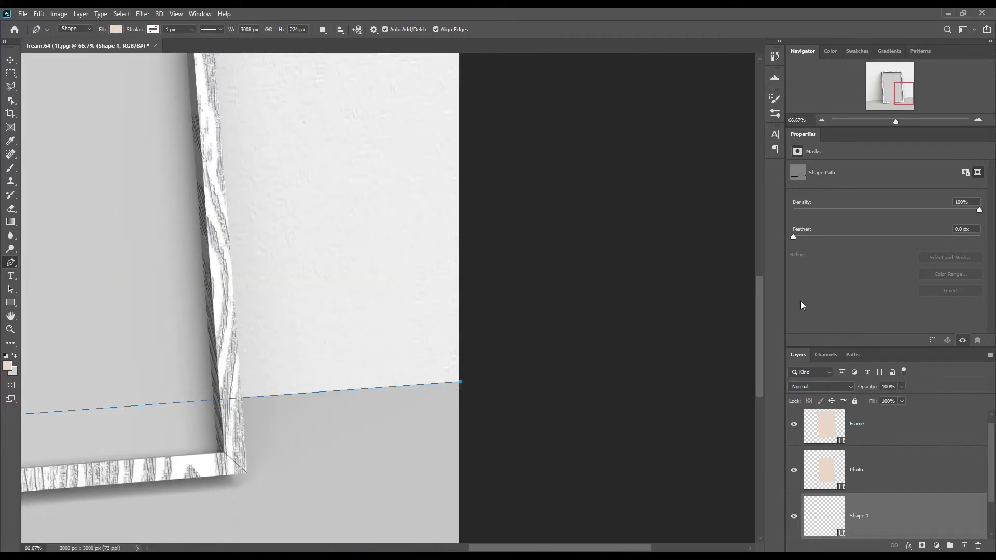
left_click_drag(760, 312, 761, 401)
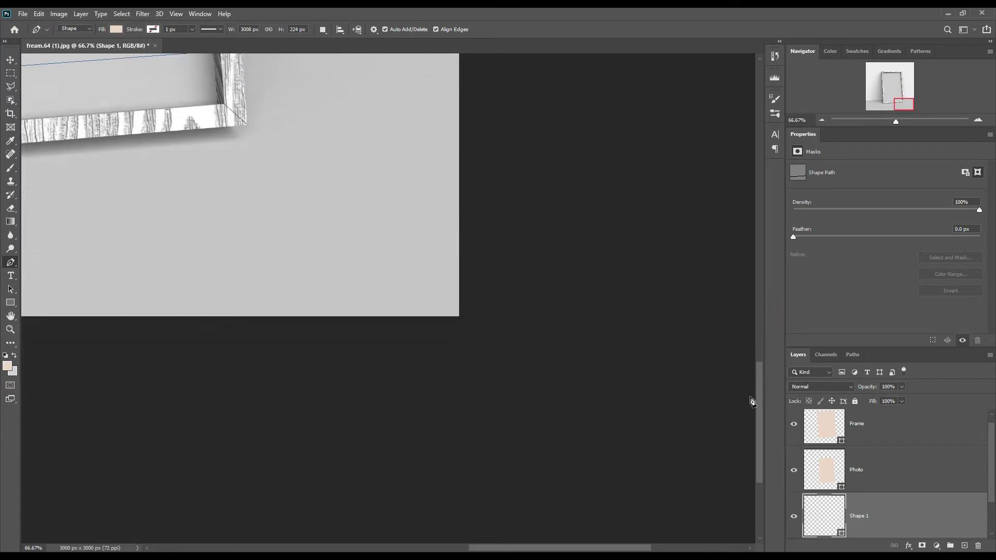
left_click(462, 316)
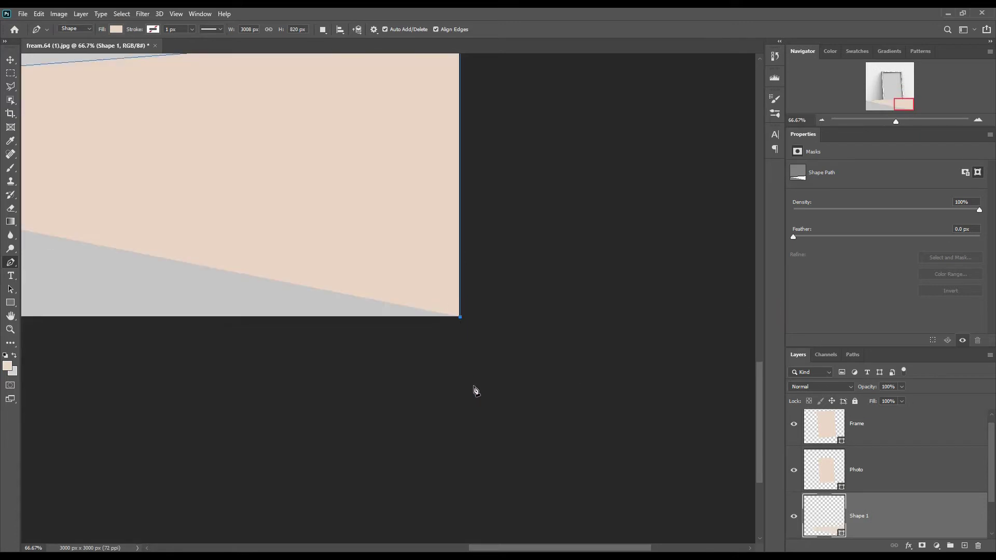
left_click(468, 545)
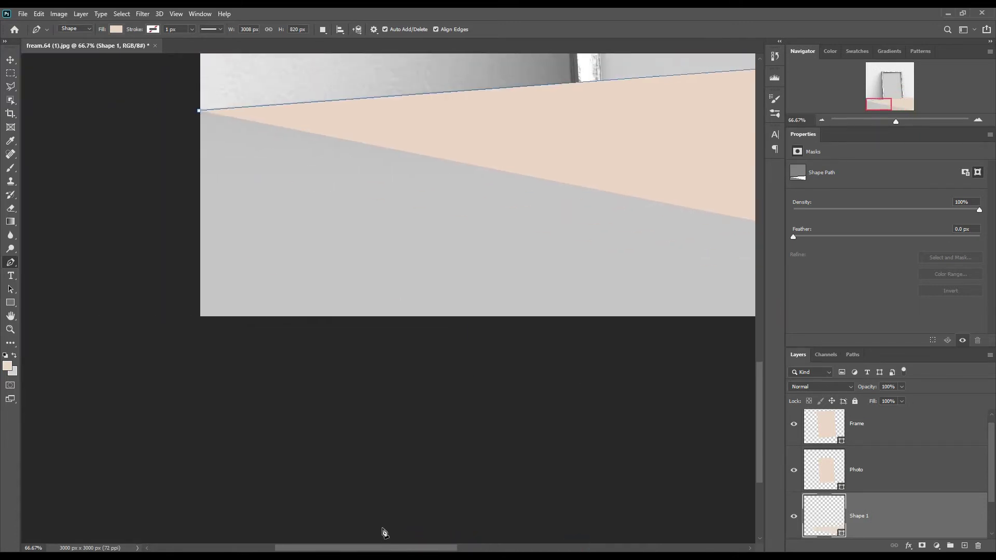
left_click(199, 317)
left_click(199, 111)
- Set the floor shape's opacity to 0% and rename its layer as Floor
left_click_drag(860, 389, 296, 389)
left_click_drag(375, 548, 574, 548)
scroll(634, 408, "up", 2)
scroll(633, 408, "up", 1)
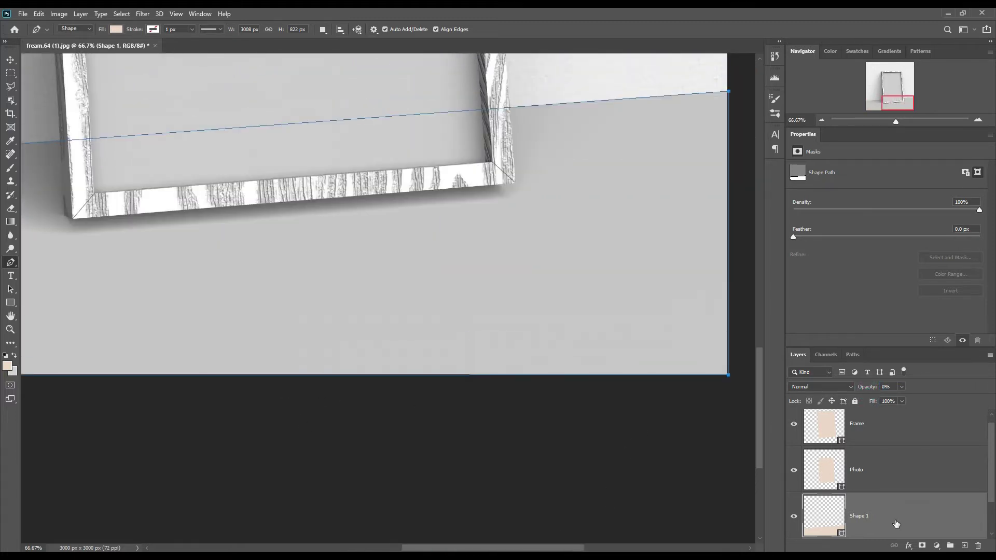
double_click(866, 516)
type("Floor")
key("Return")
key("ctrl+0")
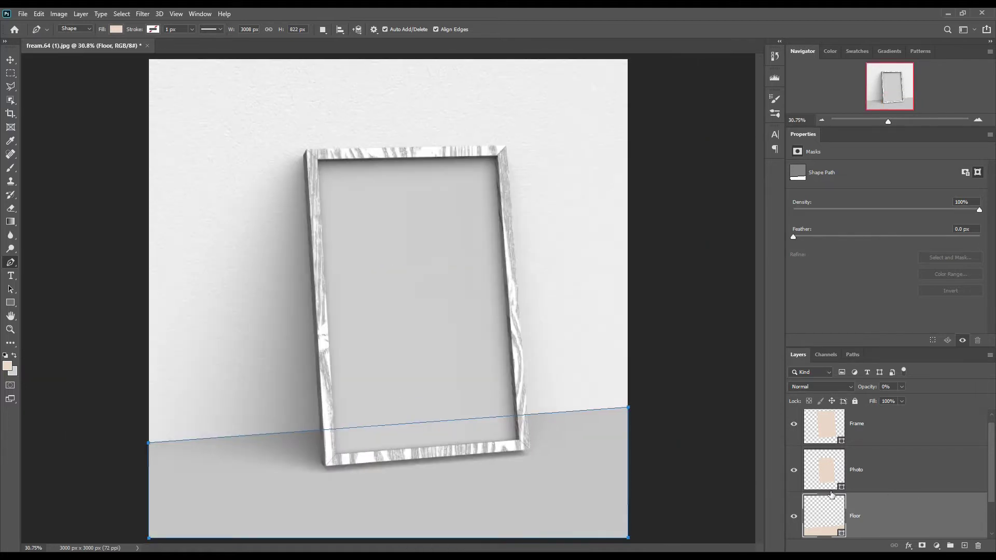
- Enlarge the layer list to fit all four layers and leave no layer selected
left_click(915, 475)
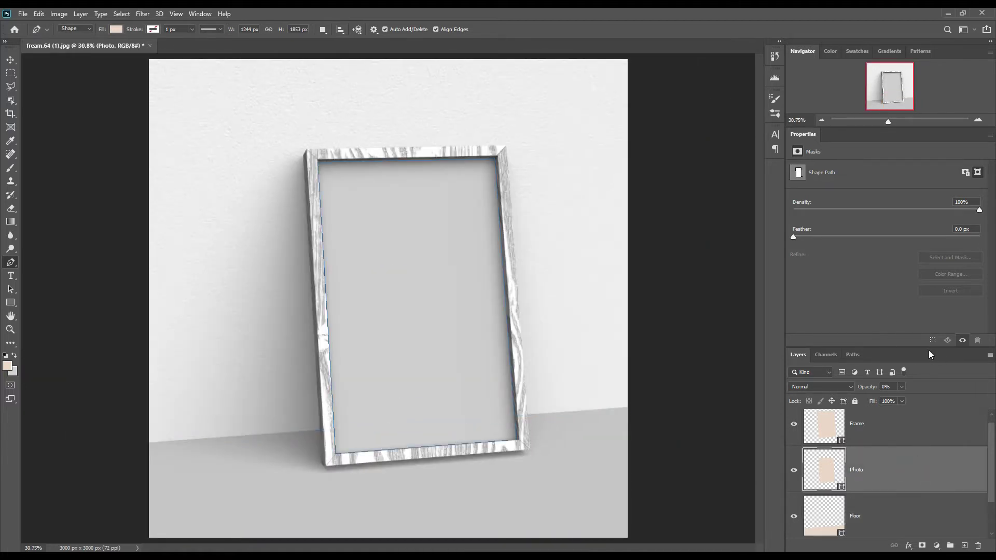
left_click_drag(927, 349, 914, 265)
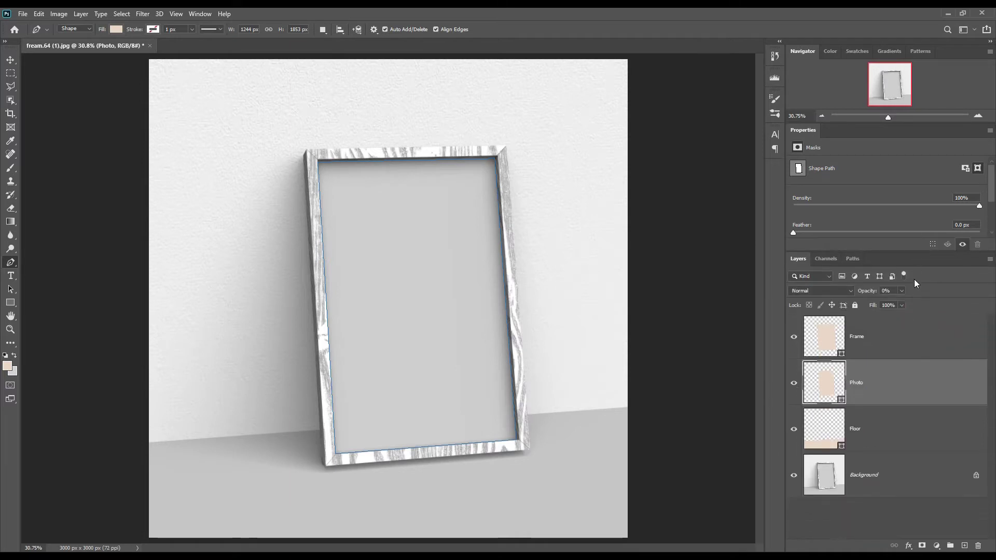
left_click(866, 524)
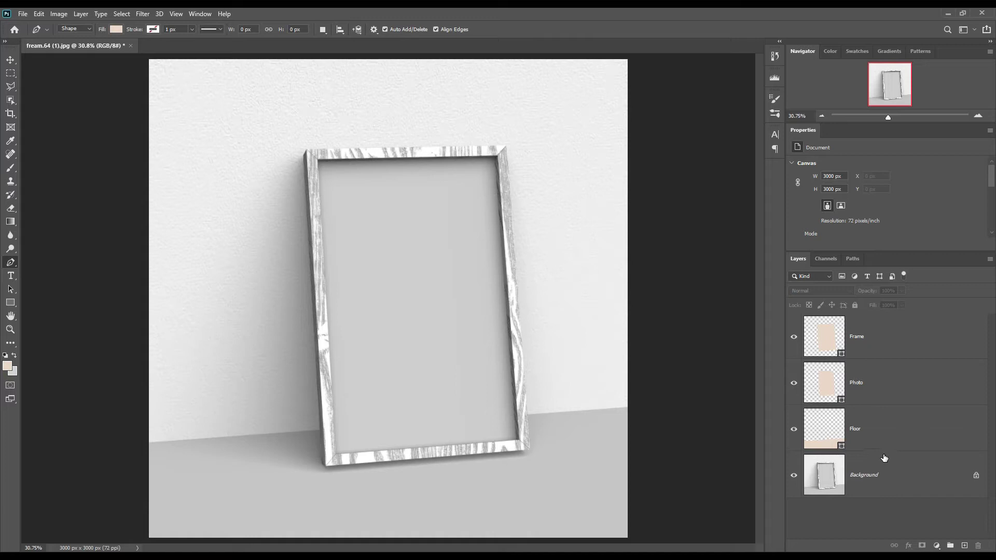
- Create a new RGB document 900 px wide and 1600 px high at 72 pixels/inch with a white background
left_click(23, 14)
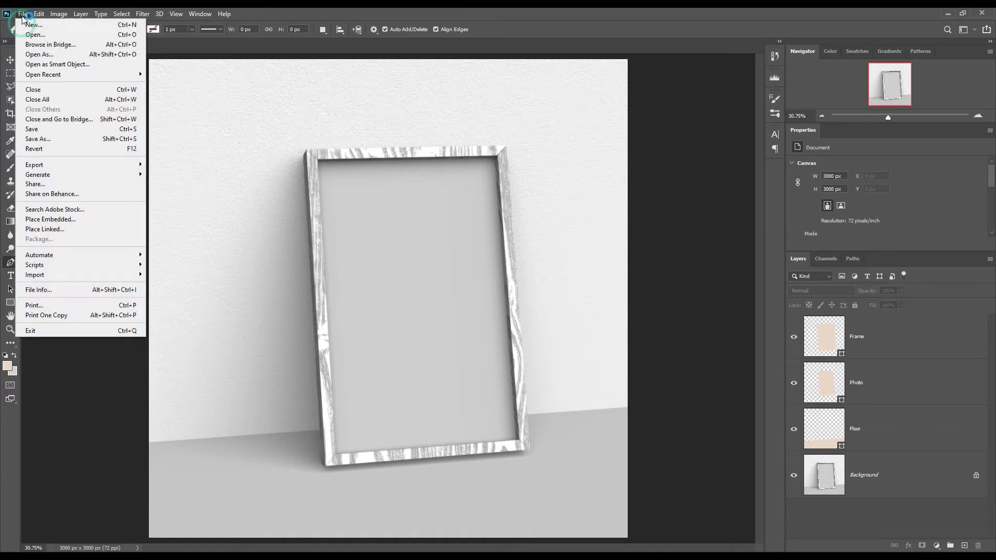
key("Escape")
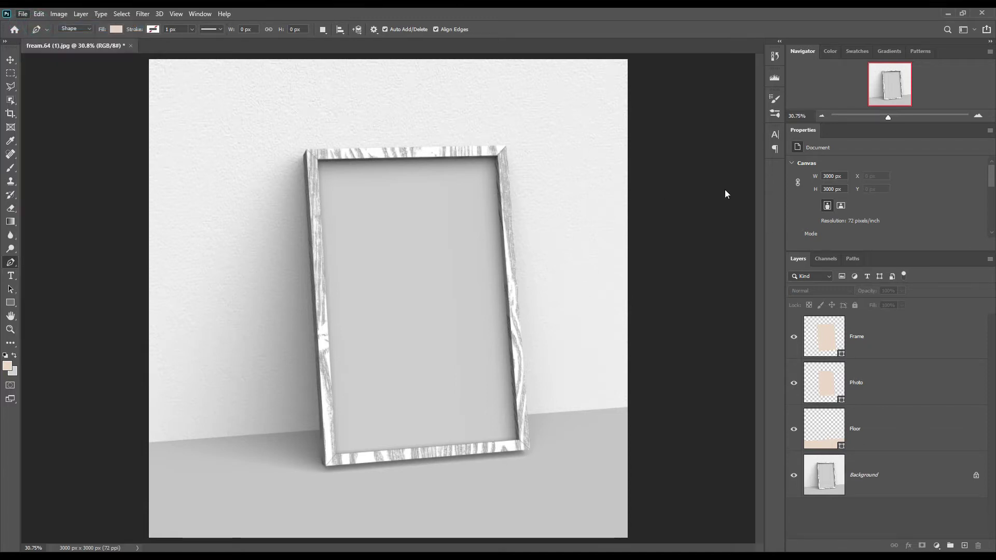
key("ctrl+n")
double_click(613, 211)
type("1600")
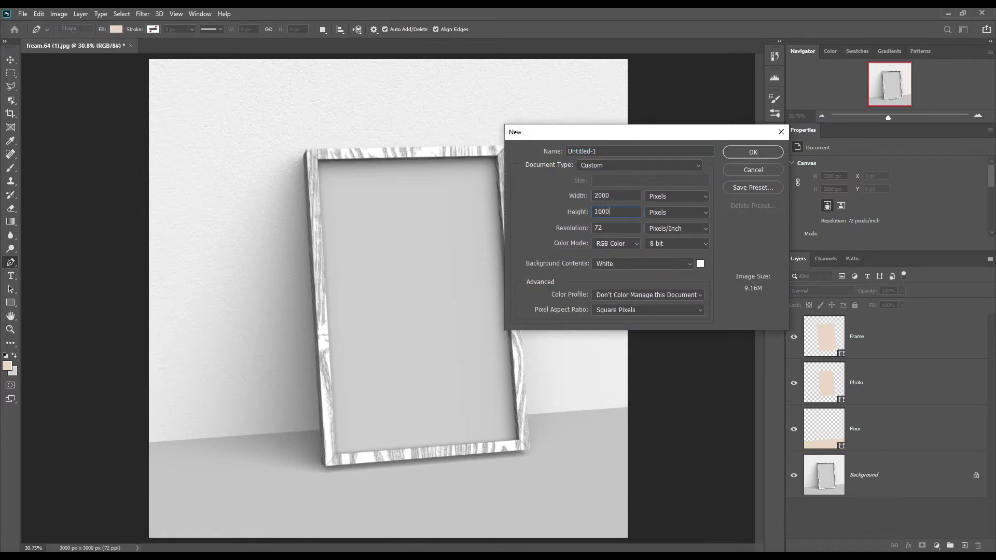
double_click(612, 196)
type("900")
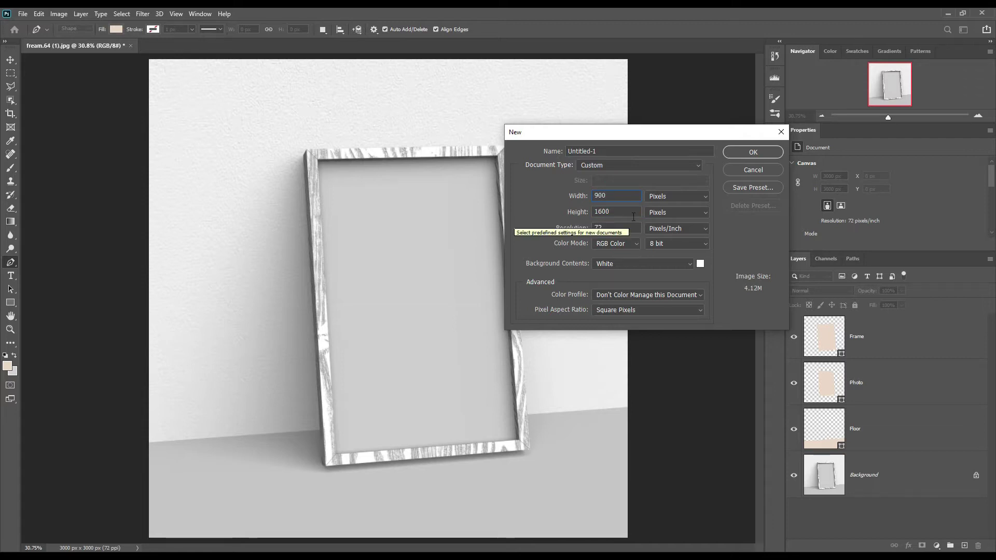
left_click(745, 153)
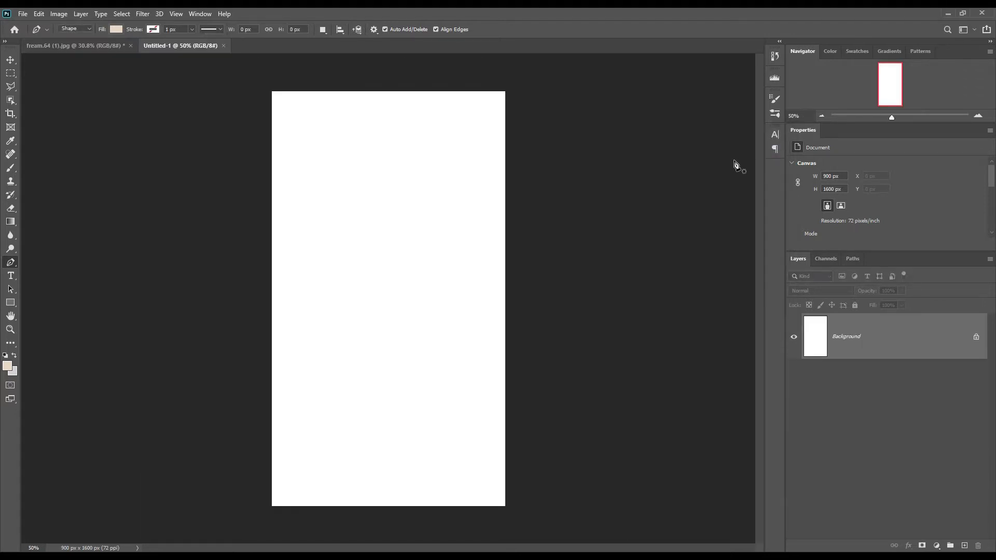
- Copy the blank white canvas with the Move tool into the fream.64 (1).jpg document as a layer over the frame's opening
left_click(10, 60)
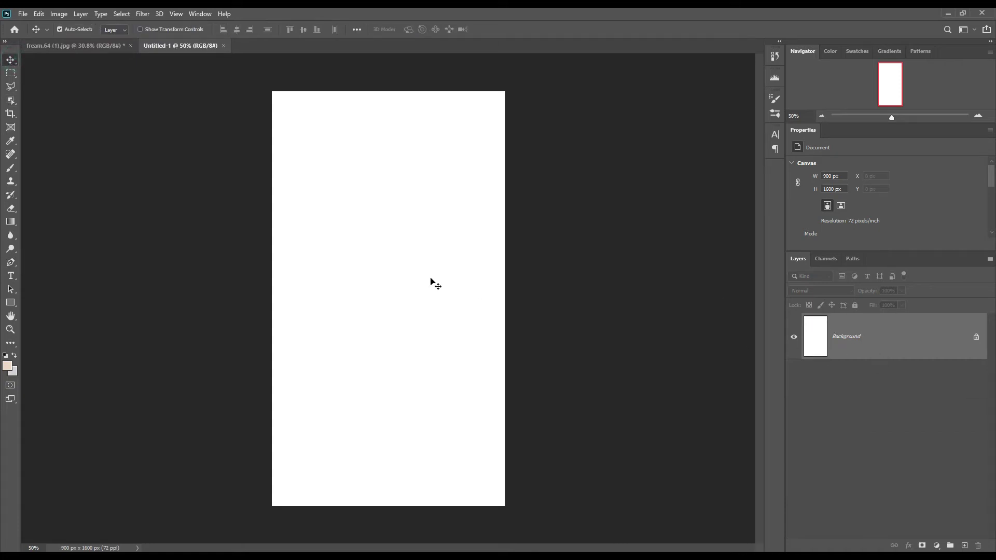
left_click(451, 286)
left_click_drag(107, 48, 392, 274)
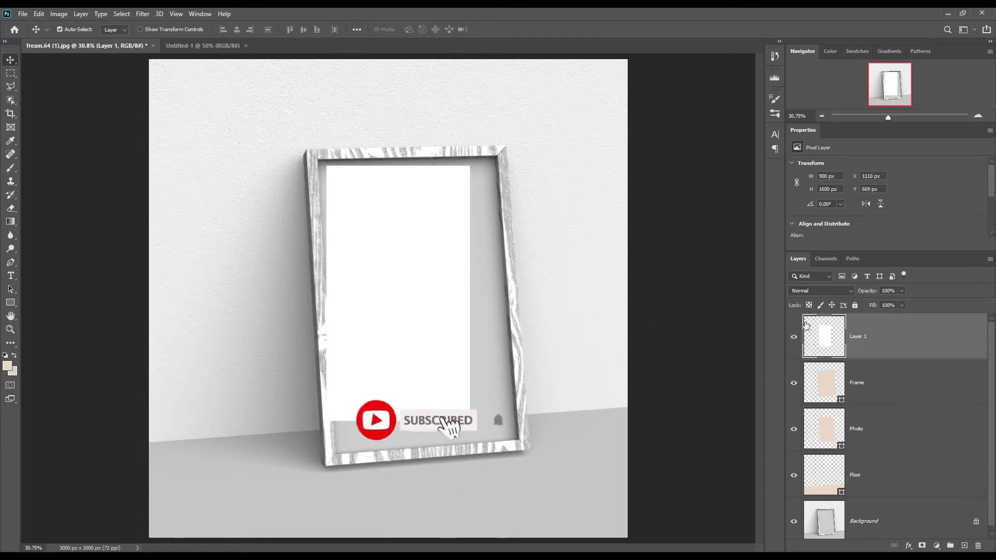
- Convert the white Layer 1 to a smart object and distort its four corners to fit the frame's opening
right_click(907, 337)
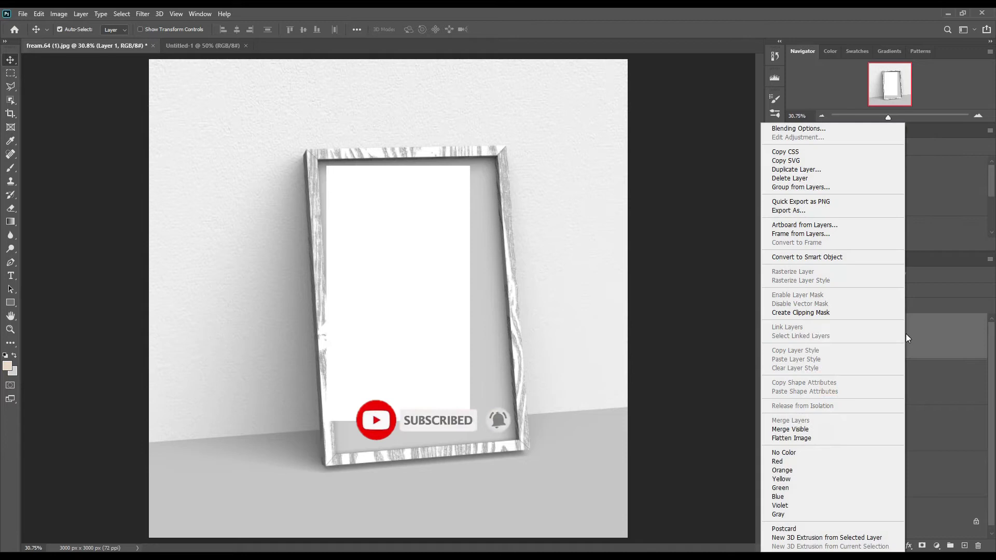
left_click(828, 257)
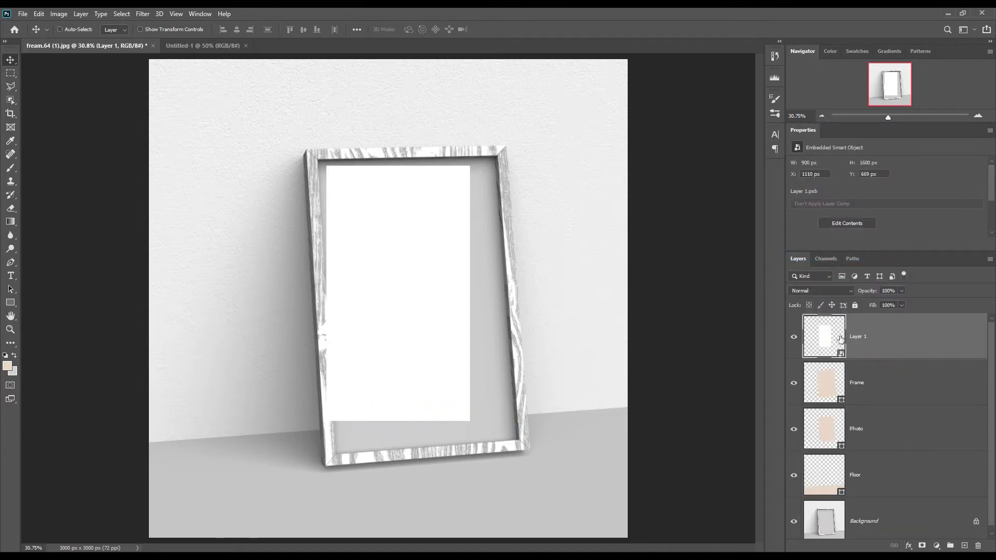
key("ctrl+t")
right_click(375, 223)
left_click(399, 269)
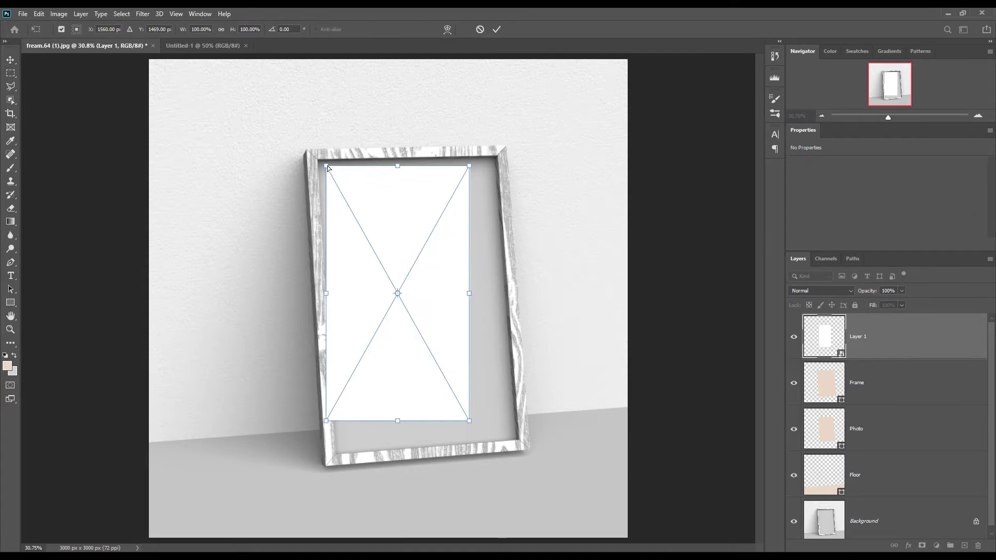
left_click_drag(326, 166, 317, 158)
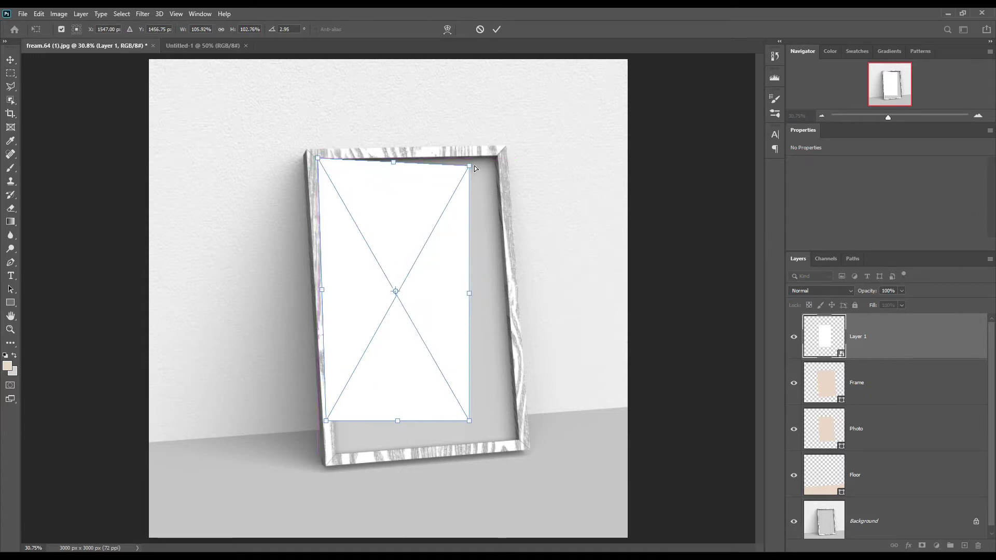
left_click_drag(469, 166, 498, 158)
left_click_drag(470, 422, 516, 440)
left_click_drag(325, 422, 337, 454)
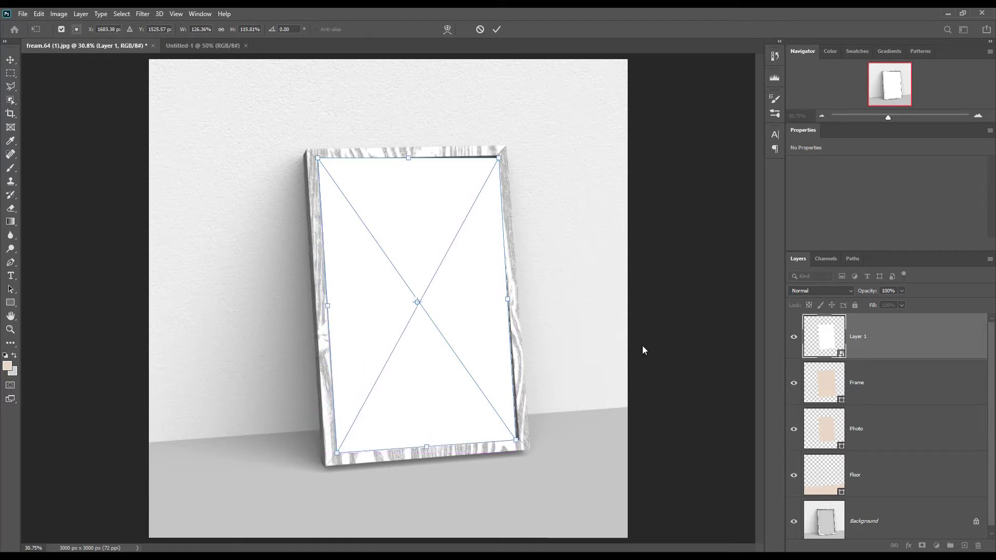
- Lower Layer 1's opacity to 28% and fine-tune its two upper corners to the inner corners of the frame
left_click_drag(870, 295, 831, 300)
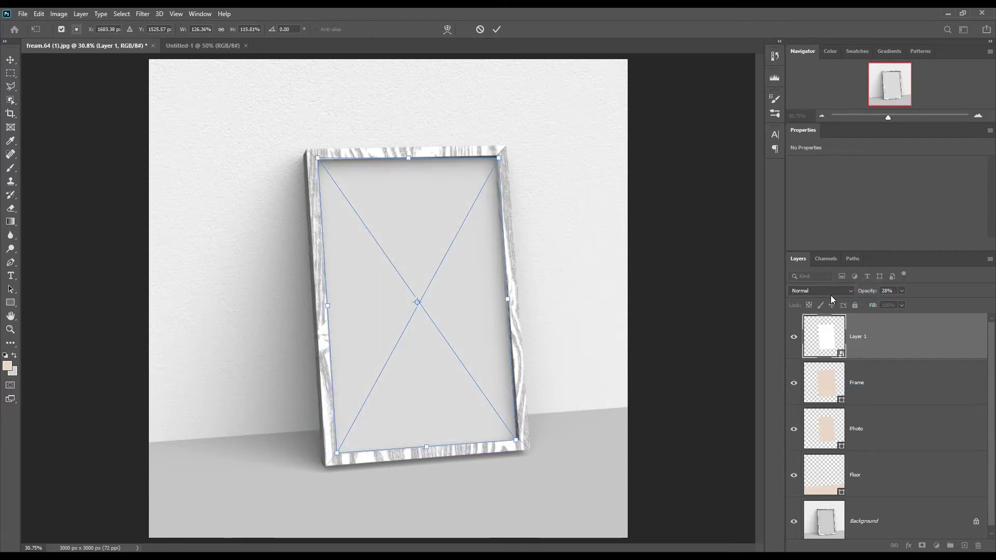
key("ctrl+plus")
key("ctrl+plus")
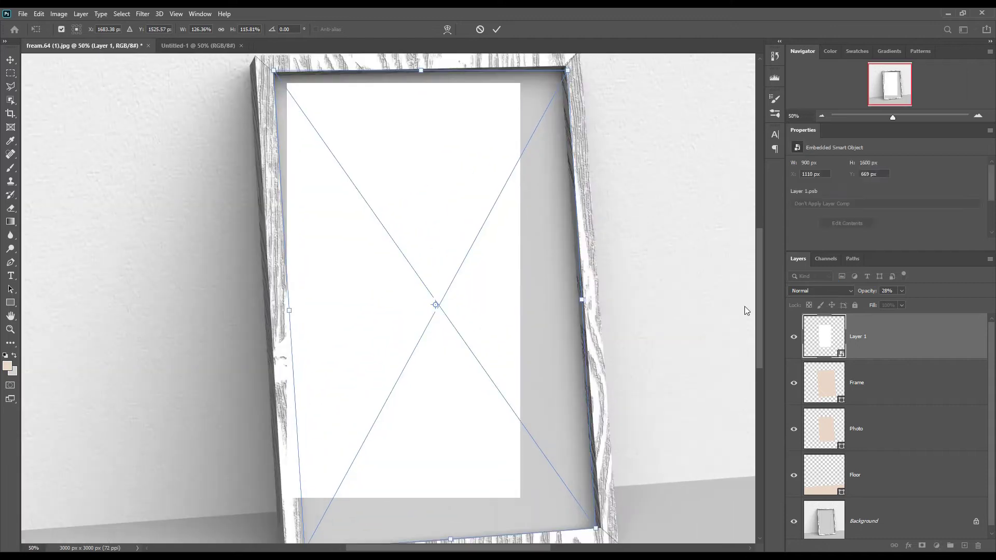
scroll(752, 270, "up", 5)
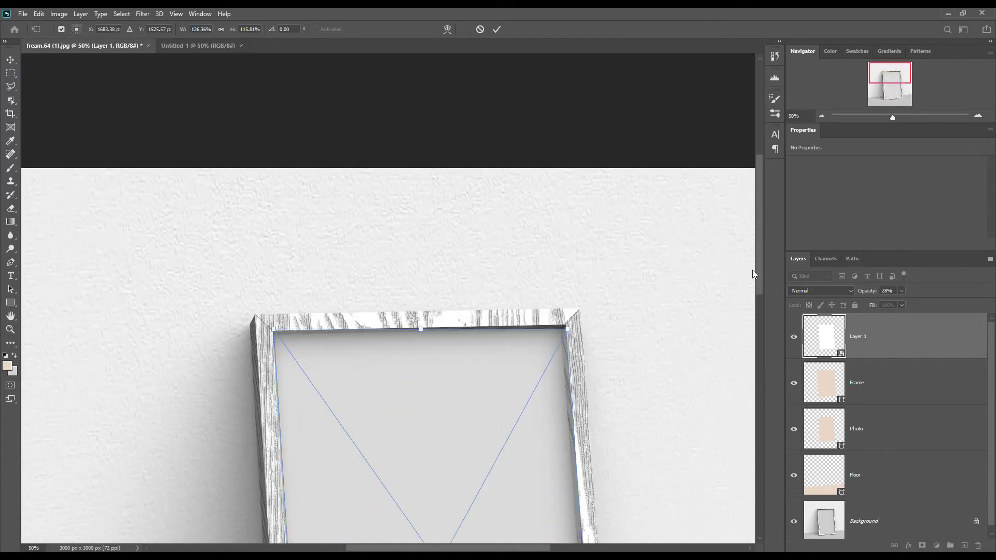
key("ctrl+plus")
left_click_drag(629, 344, 620, 343)
left_click_drag(237, 341, 234, 346)
left_click_drag(619, 340, 620, 339)
- Fine-tune Layer 1's two lower corners to the frame's inner corners, restore its opacity to 100% and apply the transform
left_click_drag(759, 262, 762, 397)
left_click_drag(666, 415, 667, 416)
left_click(279, 443)
left_click_drag(278, 442, 278, 442)
scroll(411, 443, "up", 1)
scroll(411, 443, "up", 4)
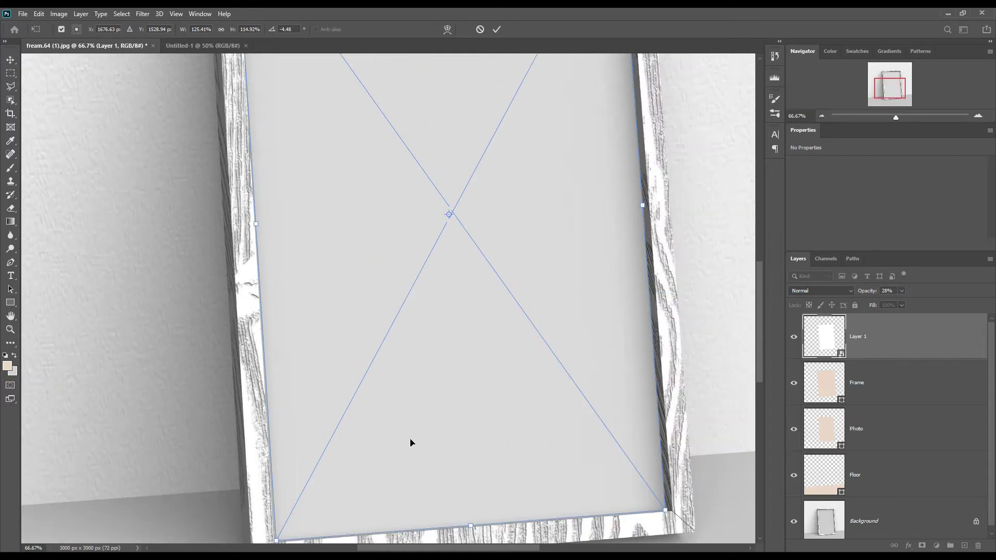
key("ctrl+0")
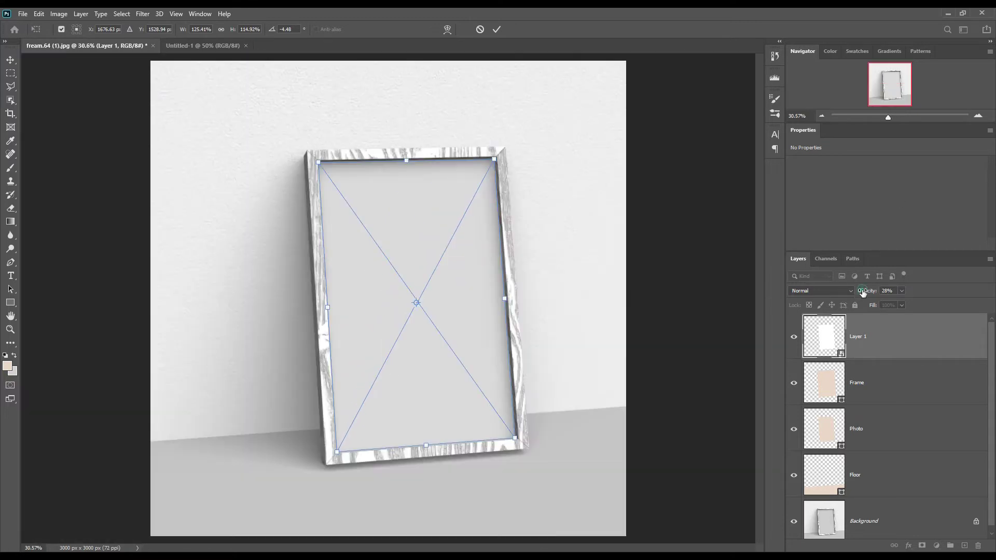
left_click_drag(863, 292, 913, 292)
left_click(497, 30)
- Add a layer mask to Layer 1 from the outline of the Photo shape
left_click(840, 446, "ctrl")
left_click(901, 337)
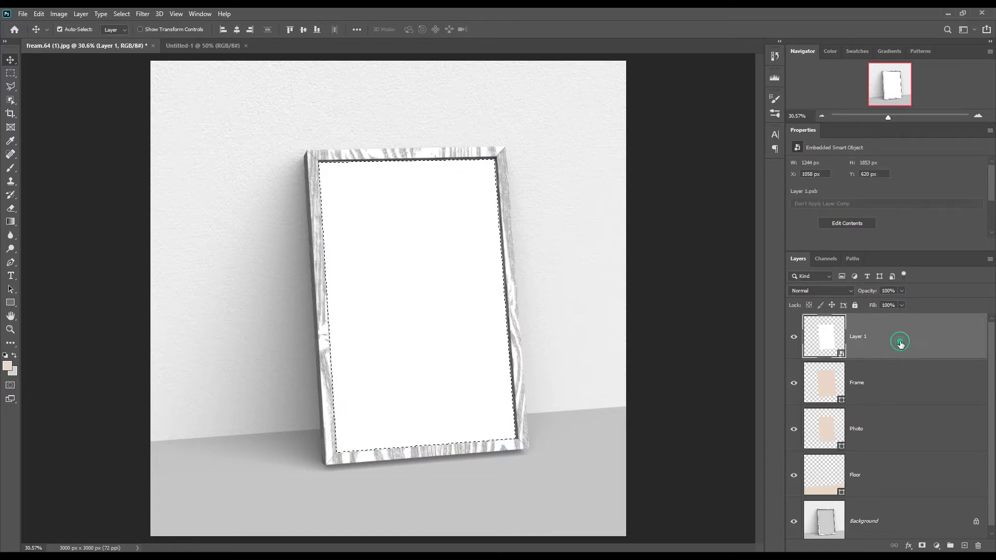
left_click(923, 547)
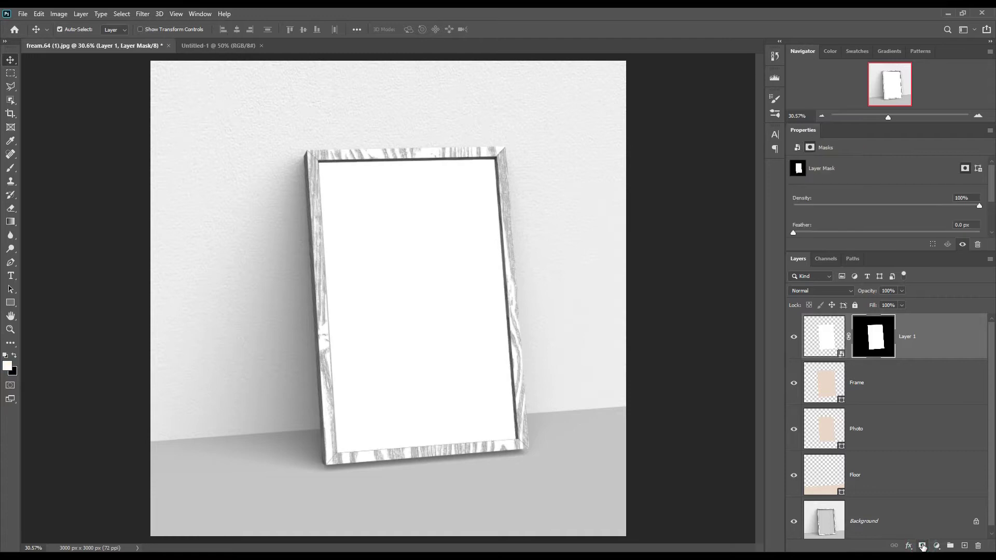
left_click(935, 345)
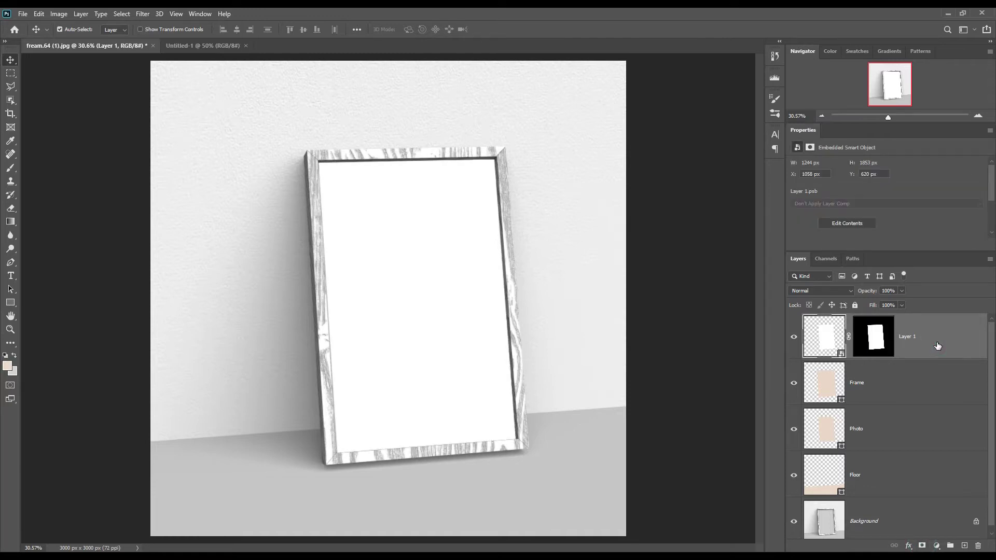
- Add a Solid Color fill layer in #e8bf98 above the Frame layer, masked to the Frame shape's outline
left_click(841, 402, "ctrl")
left_click(908, 398)
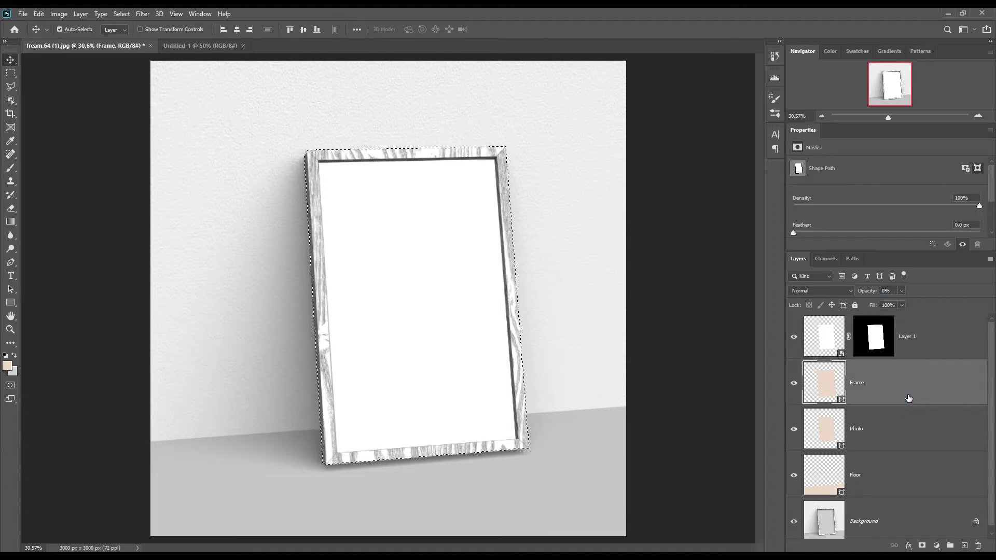
left_click(937, 546)
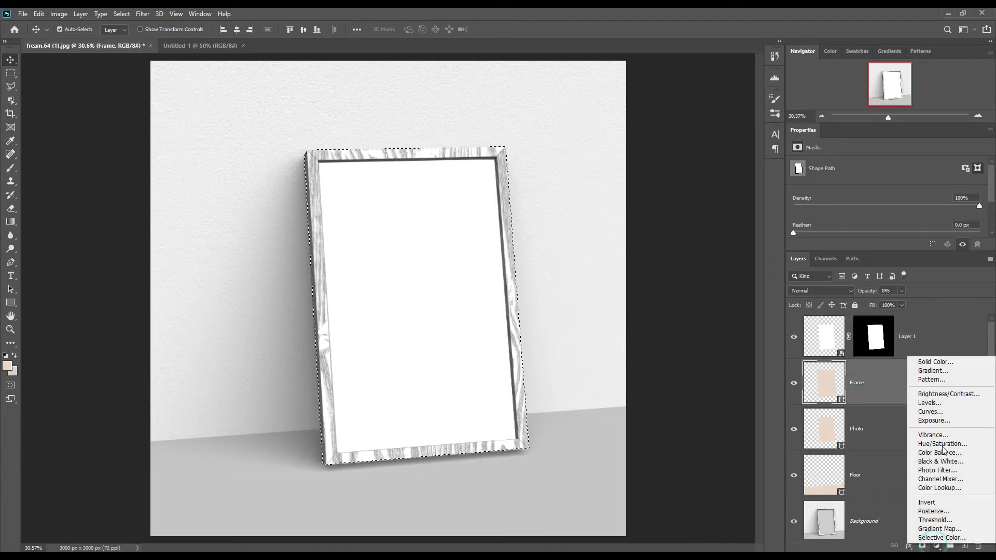
left_click(939, 363)
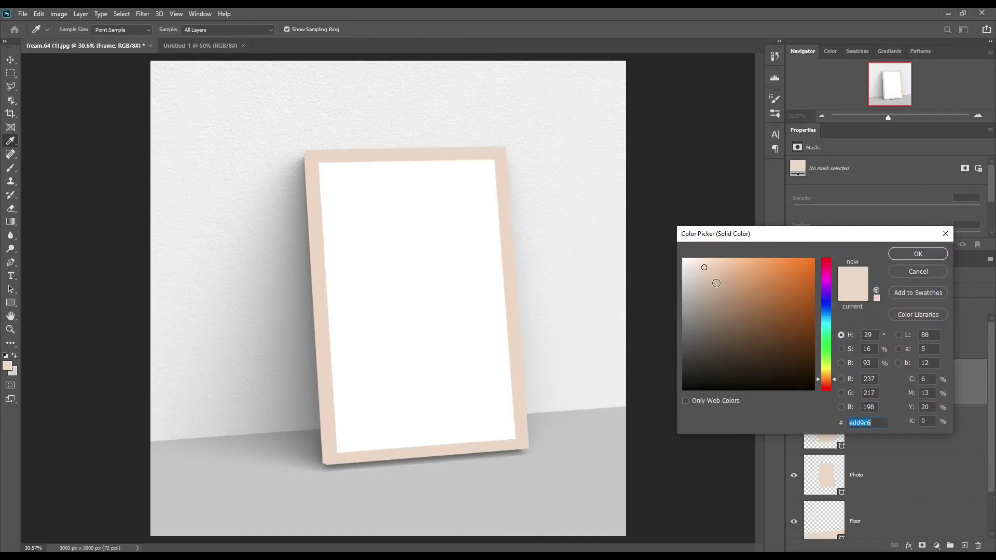
left_click(719, 269)
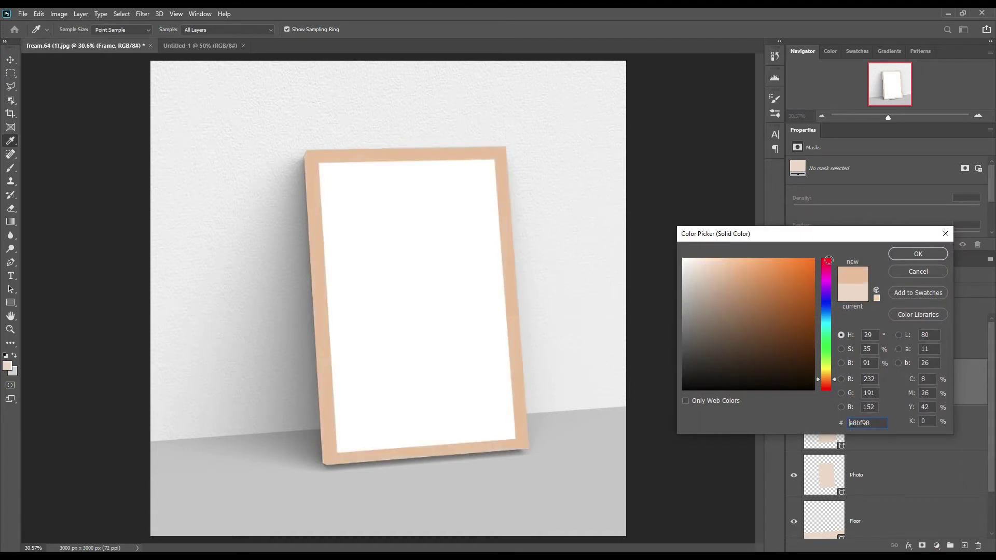
left_click(917, 254)
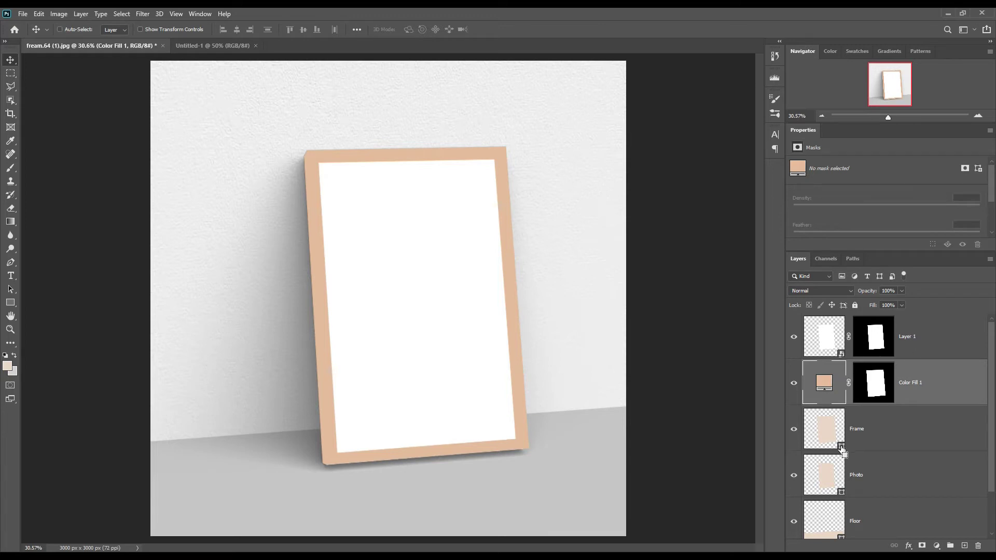
- Add a Solid Color fill layer in #f2f2f2 above the Frame layer, masked to the Floor shape's outline
scroll(908, 470, "down", 1)
left_click(838, 480, "ctrl")
left_click(913, 394)
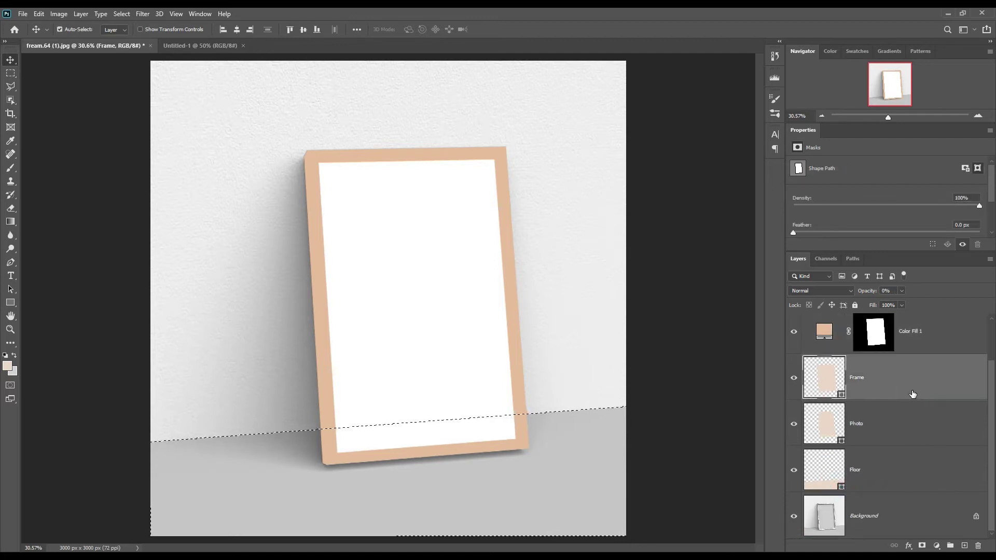
left_click(937, 546)
left_click(945, 363)
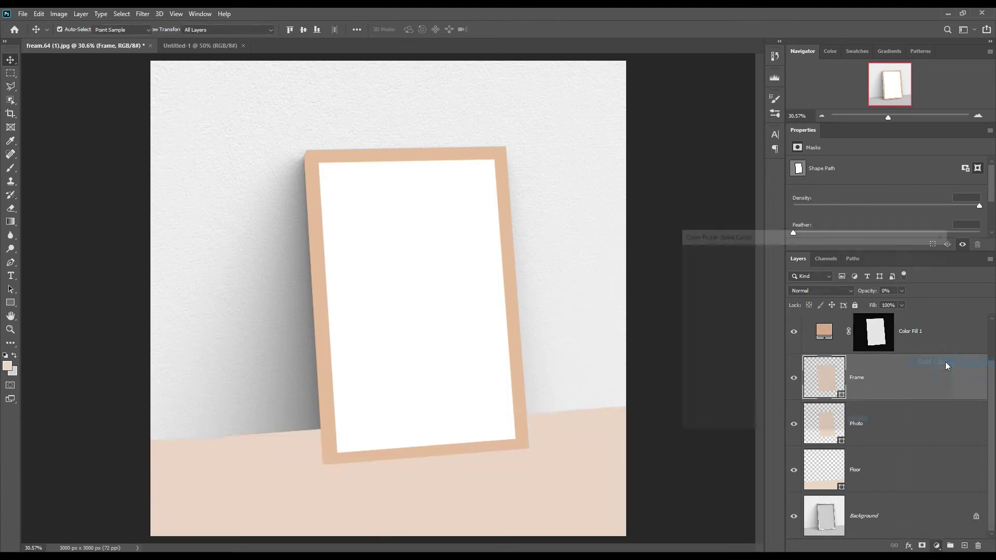
mouse_move(706, 267)
left_mouse_down()
mouse_move(685, 279)
mouse_move(660, 257)
mouse_move(669, 262)
left_mouse_up()
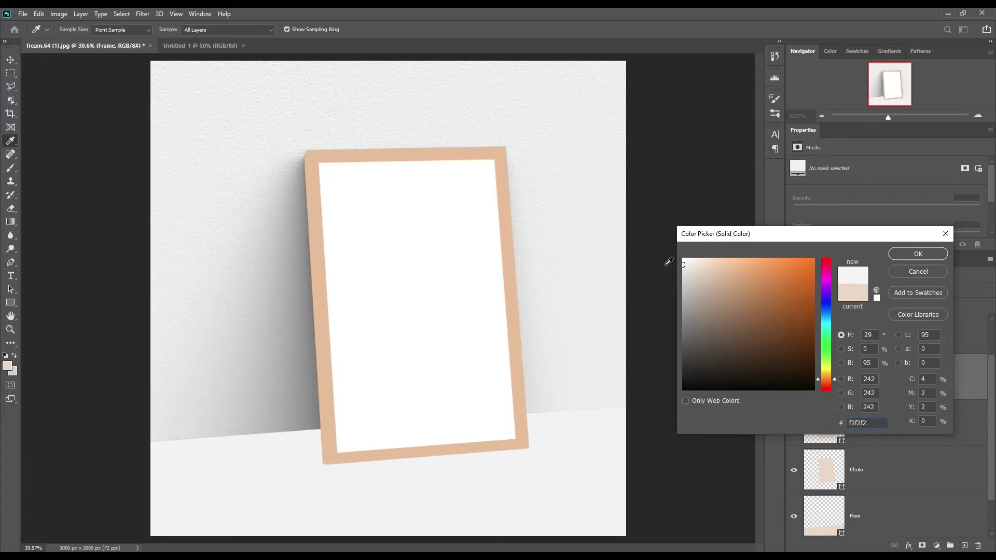
left_click(907, 256)
- Add a Solid Color fill layer in #edd9c6 above the Frame layer, masked to the inverse of the floor selection
left_click(874, 387)
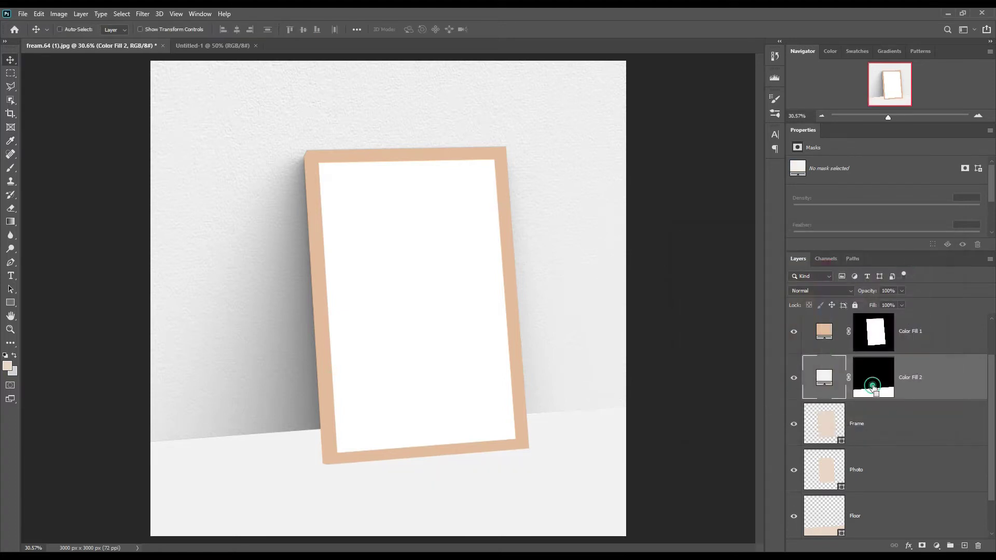
left_click(121, 15)
left_click(135, 55)
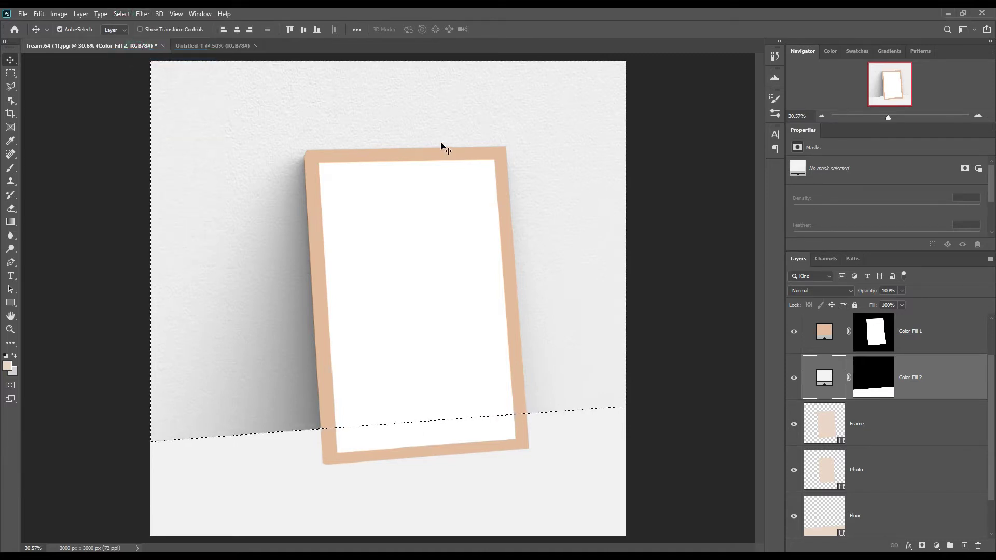
left_click(895, 419)
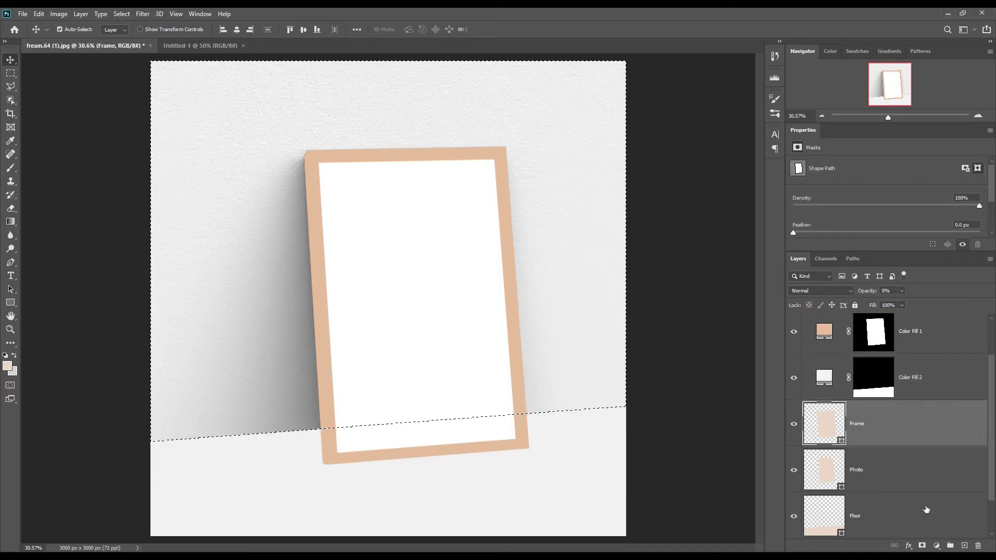
left_click(937, 546)
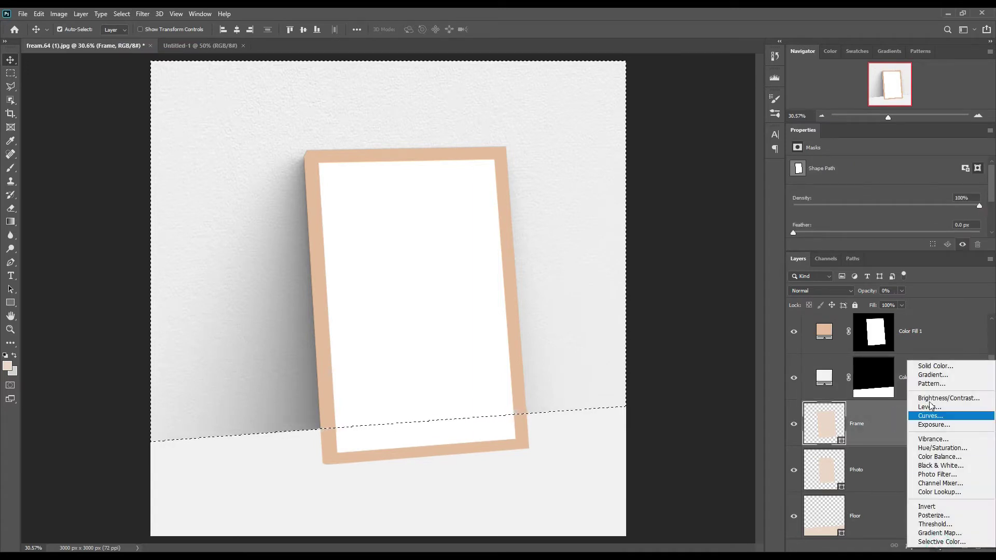
left_click(943, 369)
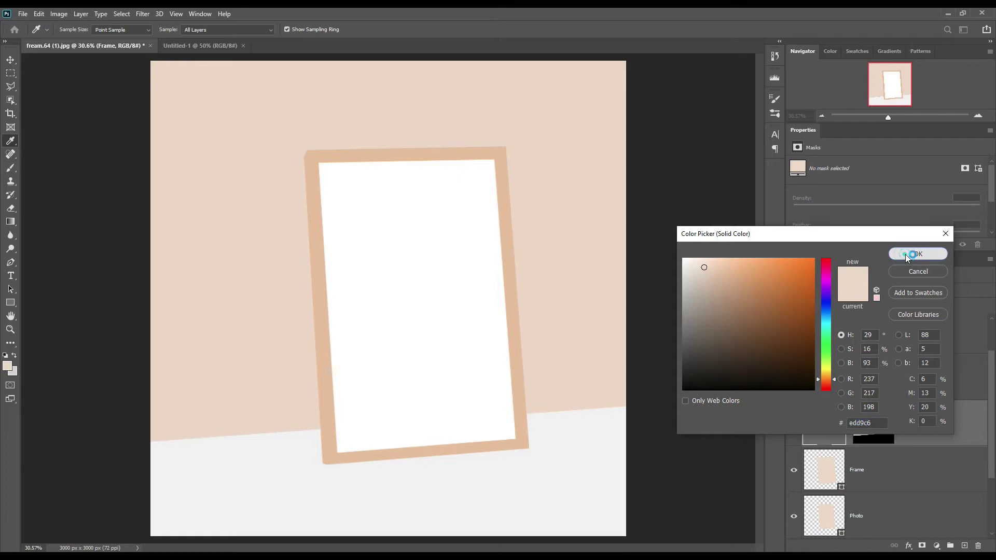
left_click(908, 256)
- Group the Frame, Photo and Floor shape layers, hide the group and place it at the top of the layer stack
left_click(909, 470)
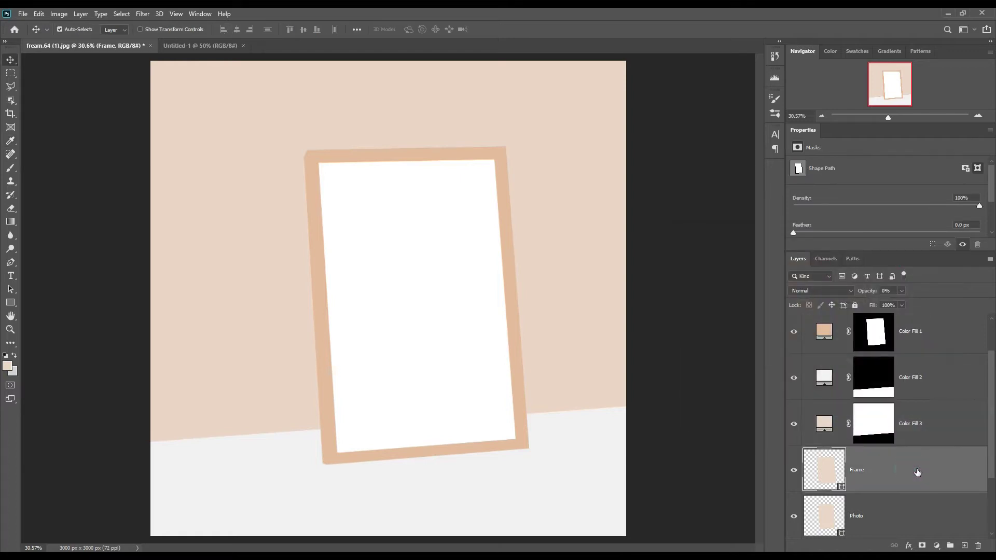
scroll(917, 472, "down", 2)
left_click(907, 477, "shift")
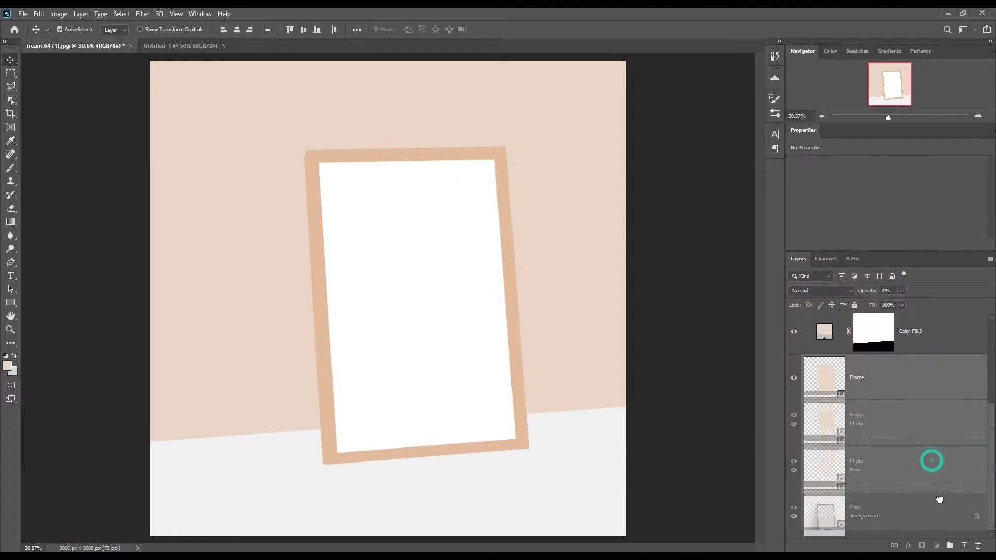
key("ctrl+g")
left_click(795, 486)
left_click_drag(872, 486, 912, 319)
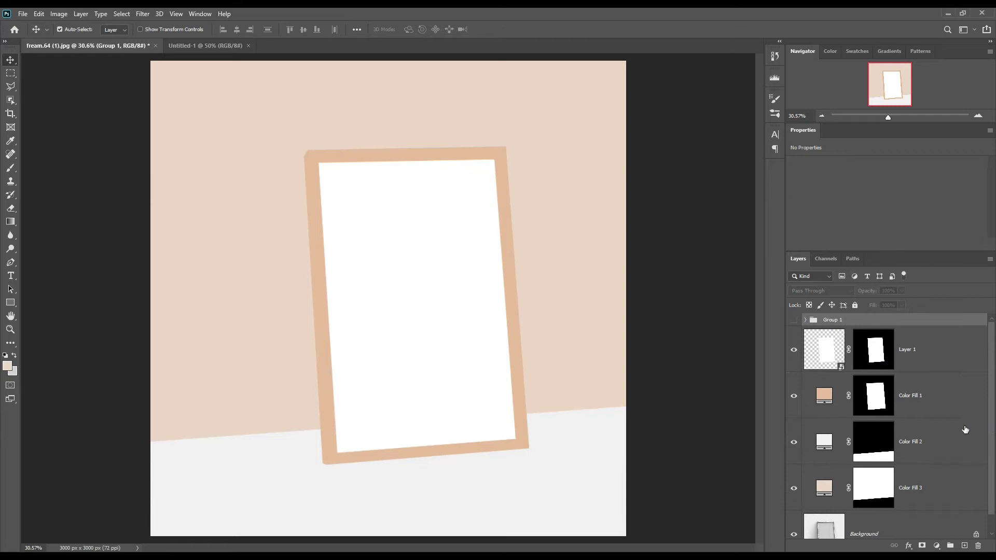
- Rename the fill layers Color Fill 3 as Wall, Color Fill 2 as Floor and Color Fill 1 as Frame
scroll(965, 429, "down", 1)
double_click(916, 476)
type("Wall")
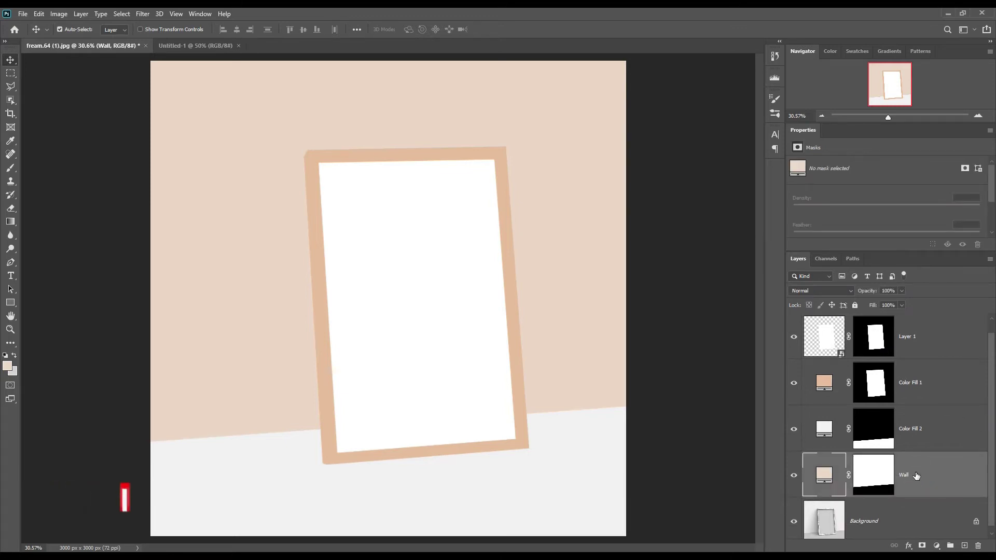
double_click(916, 428)
type("Floo")
key("Return")
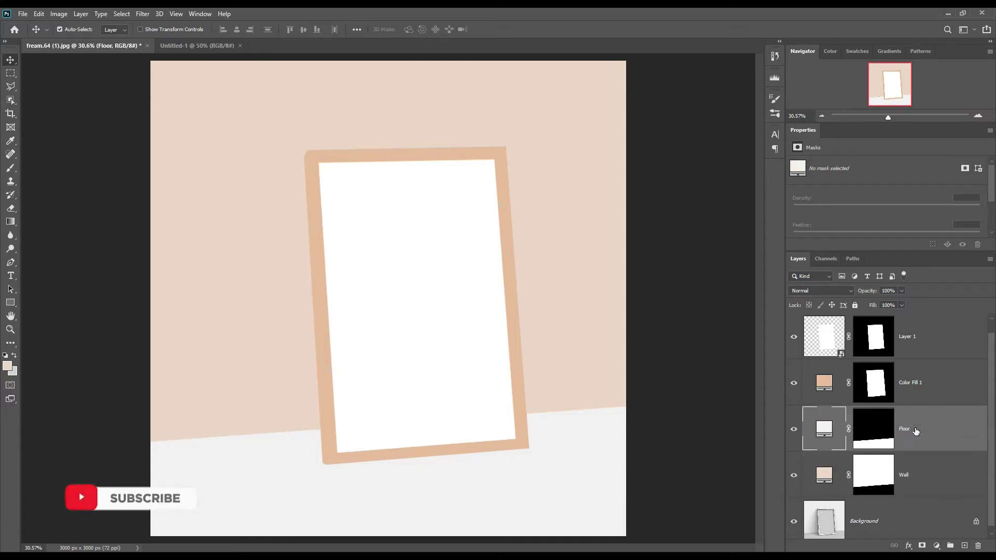
double_click(915, 383)
type("Frame")
key("Return")
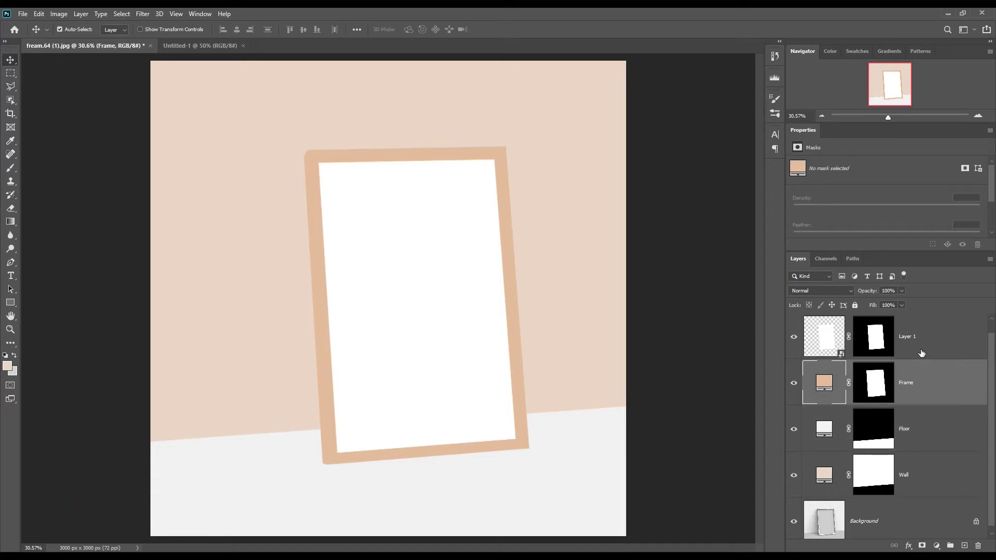
- Rename Layer 1 as Photo and give it a red color label
double_click(910, 337)
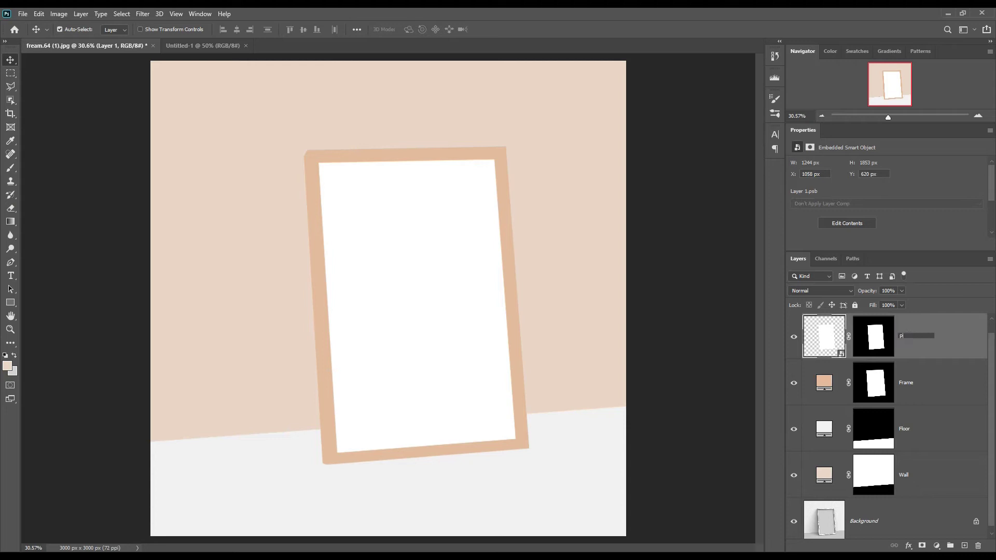
type("Photo")
key("Return")
right_click(930, 338)
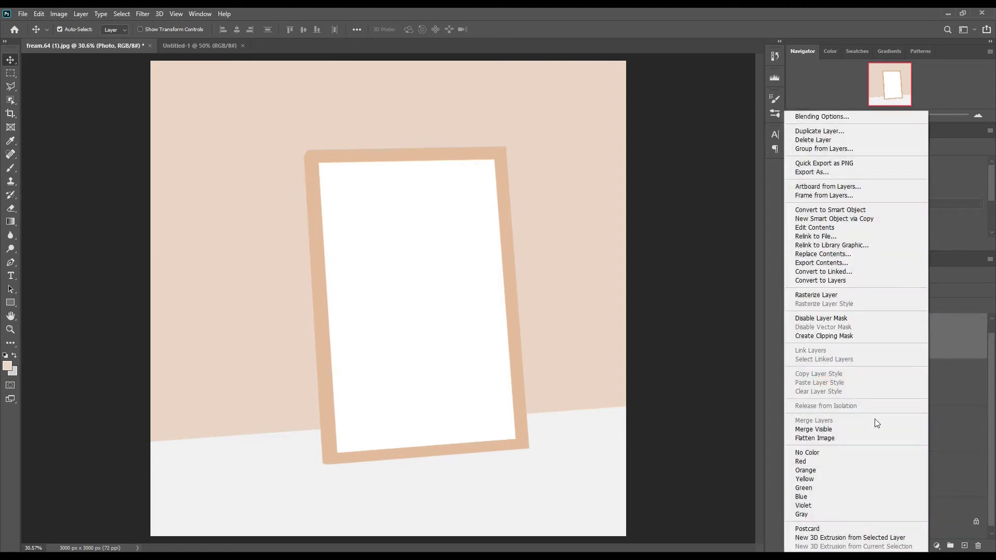
left_click(877, 461)
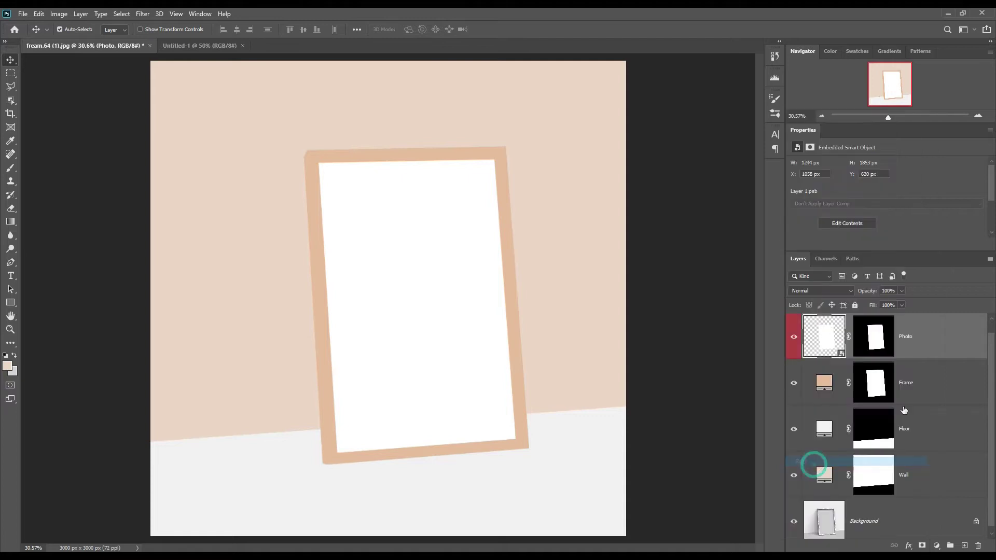
- Load the Photo mask as a selection, fill it with black on the Frame layer's mask and deselect
left_click(948, 394)
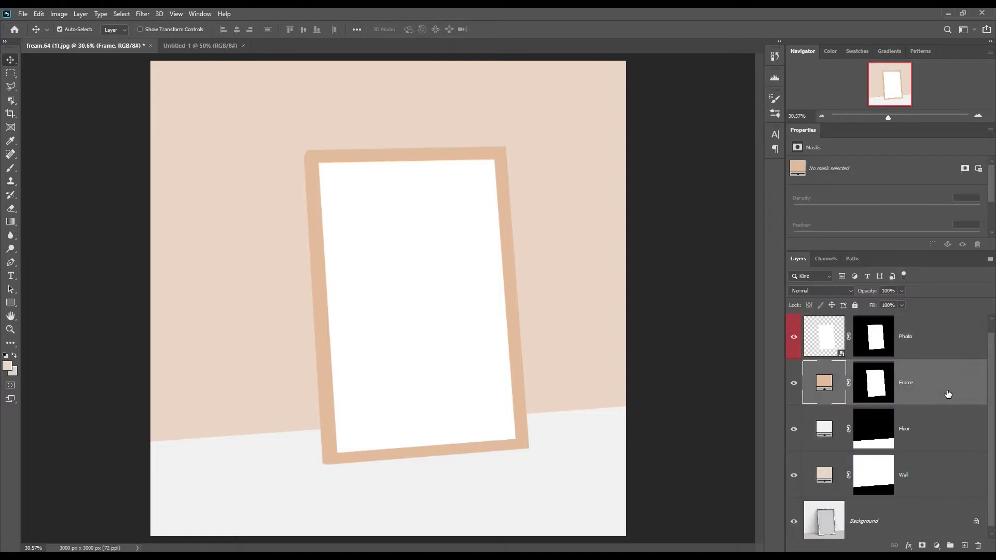
left_click(941, 353)
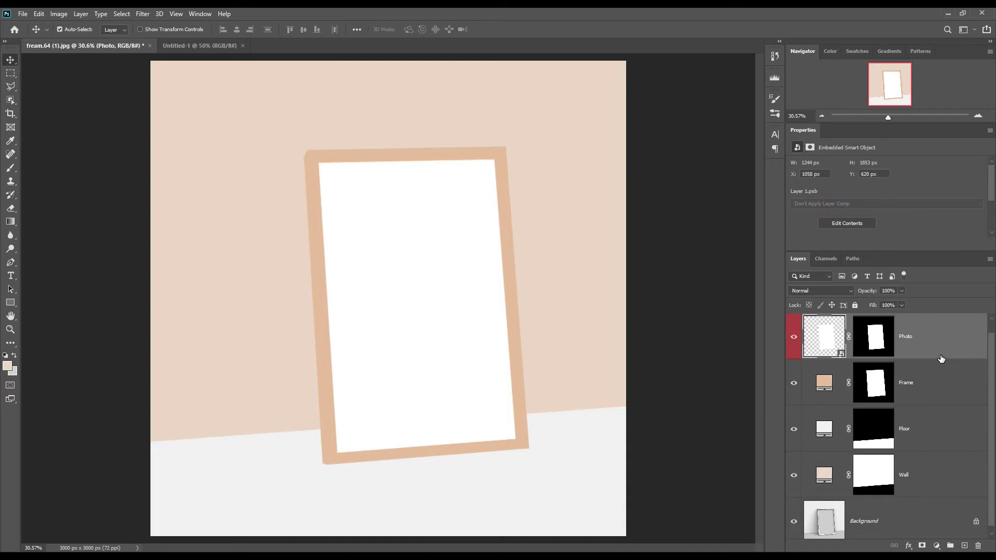
left_click(950, 388)
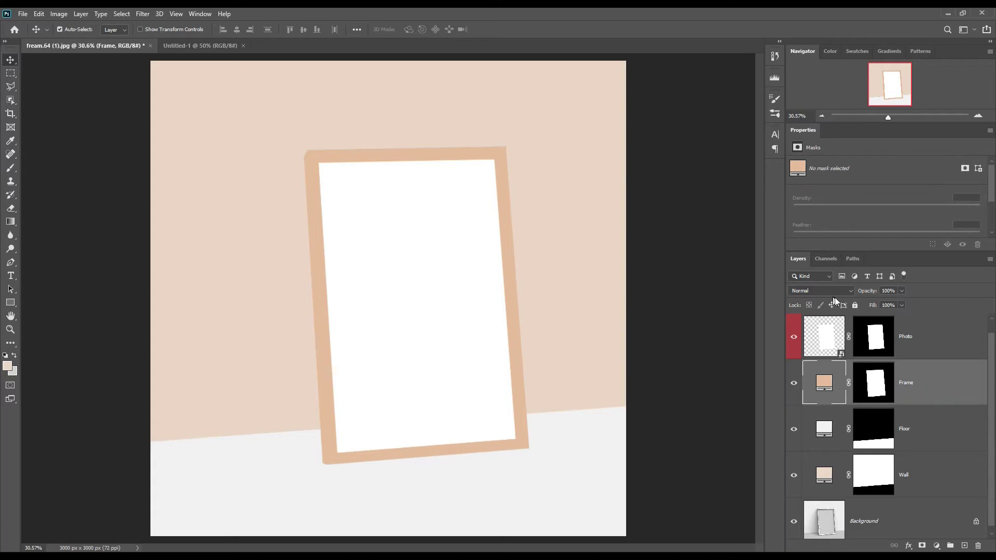
left_click(874, 343, "ctrl")
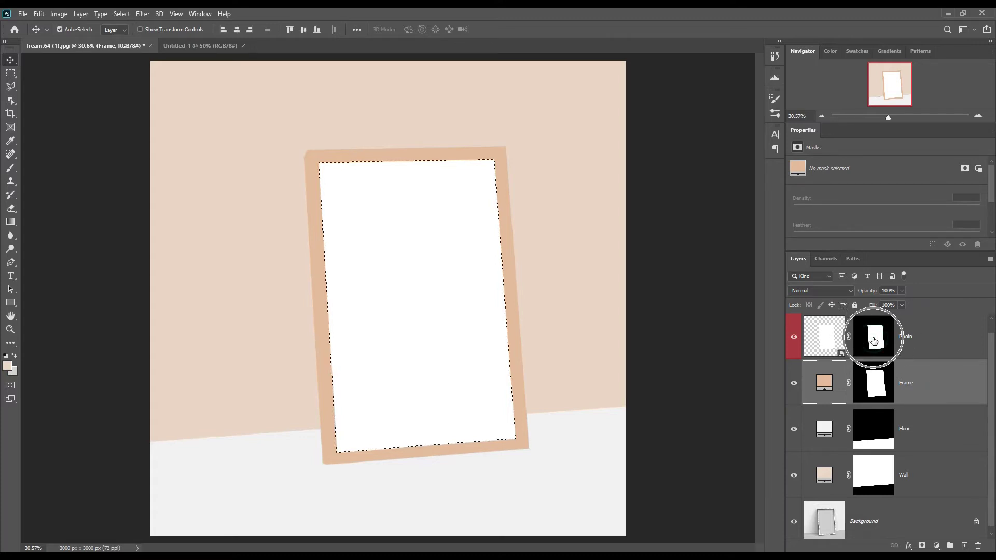
left_click(877, 390)
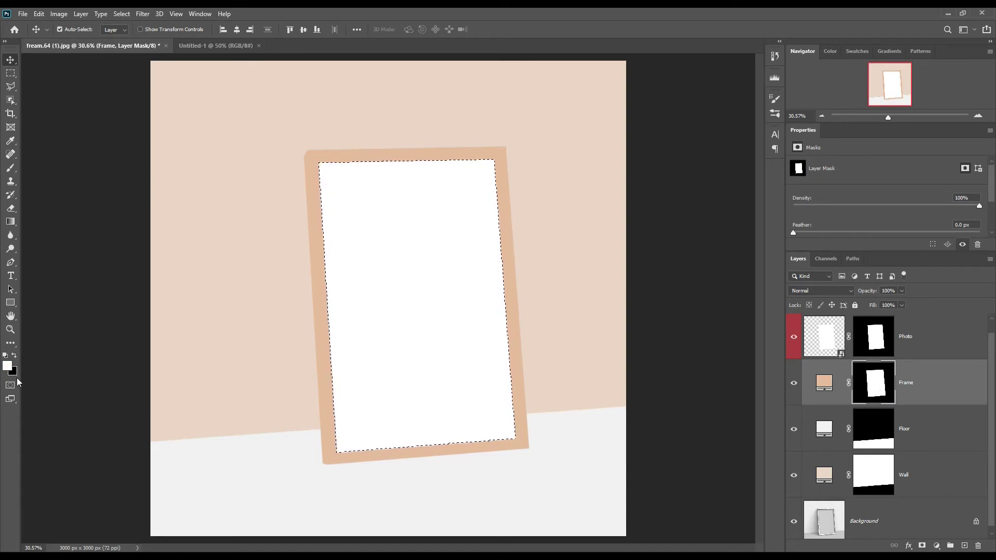
key("ctrl")
key("ctrl+BackSpace")
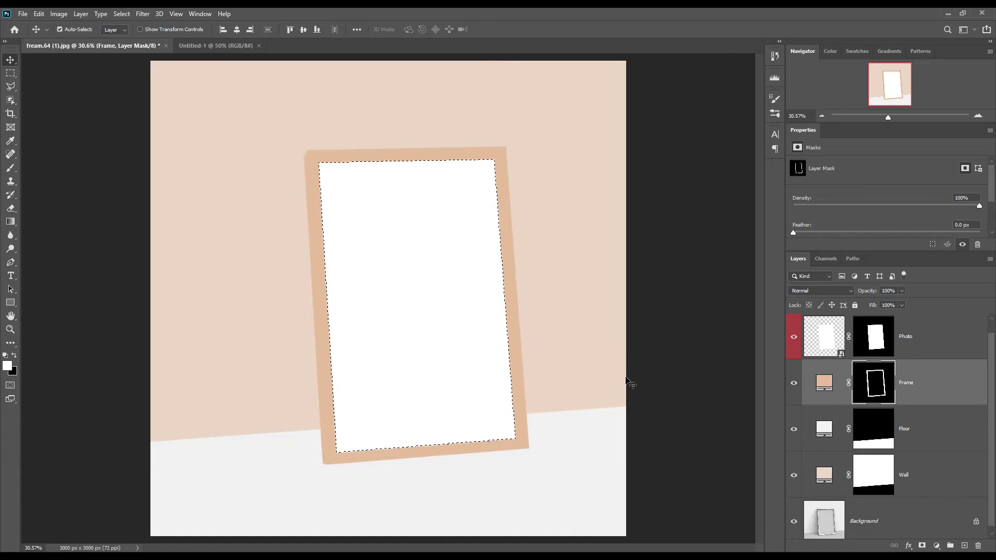
key("ctrl+d")
- Load the combined Frame and Photo masks as a selection, fill it with black on the Floor and Wall masks, and deselect
left_click(877, 389, "ctrl")
left_click(873, 346, "ctrl+shift")
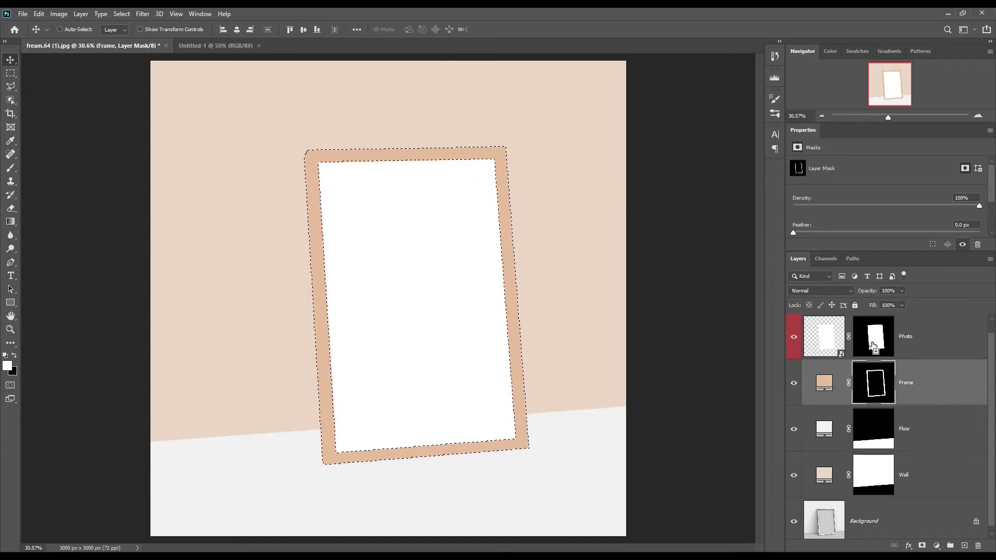
left_click(881, 431)
key("ctrl+BackSpace")
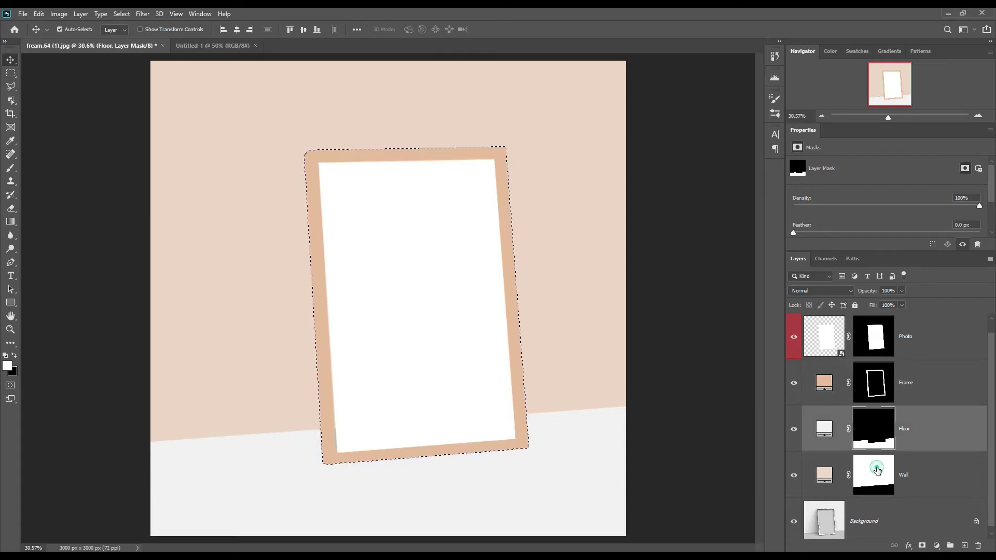
left_click(875, 473)
key("ctrl+BackSpace")
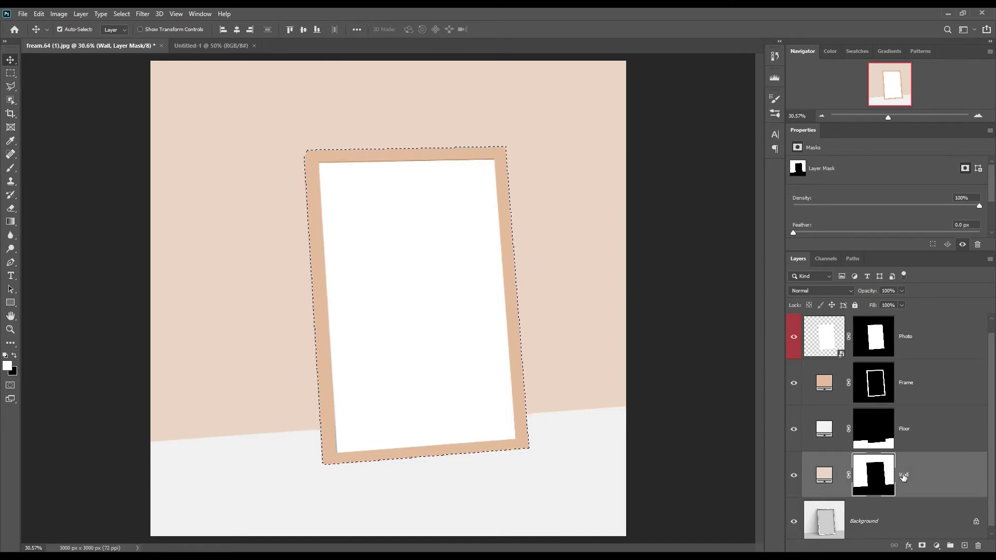
key("ctrl+d")
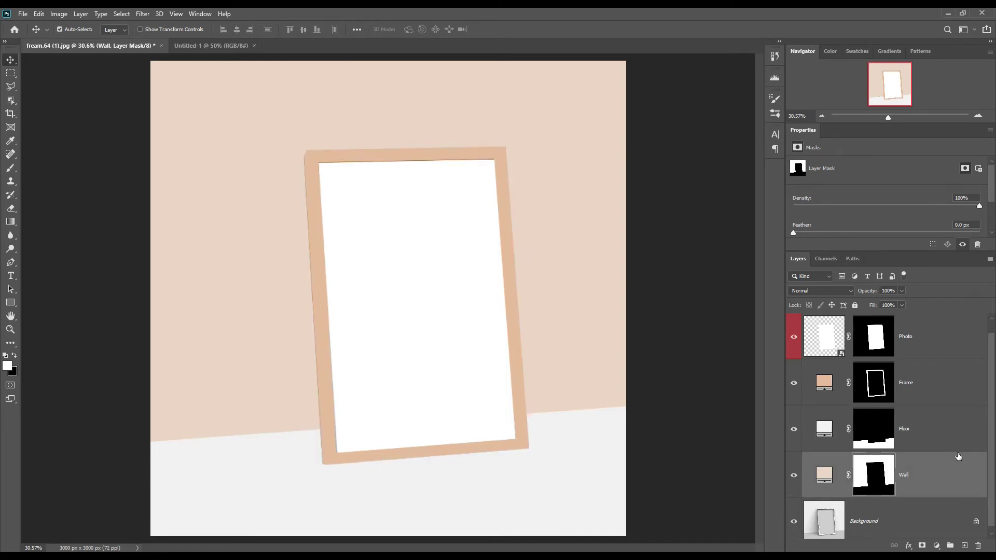
- Try the Linear Burn blend mode on the Frame layer and return it to Normal
left_click(947, 430)
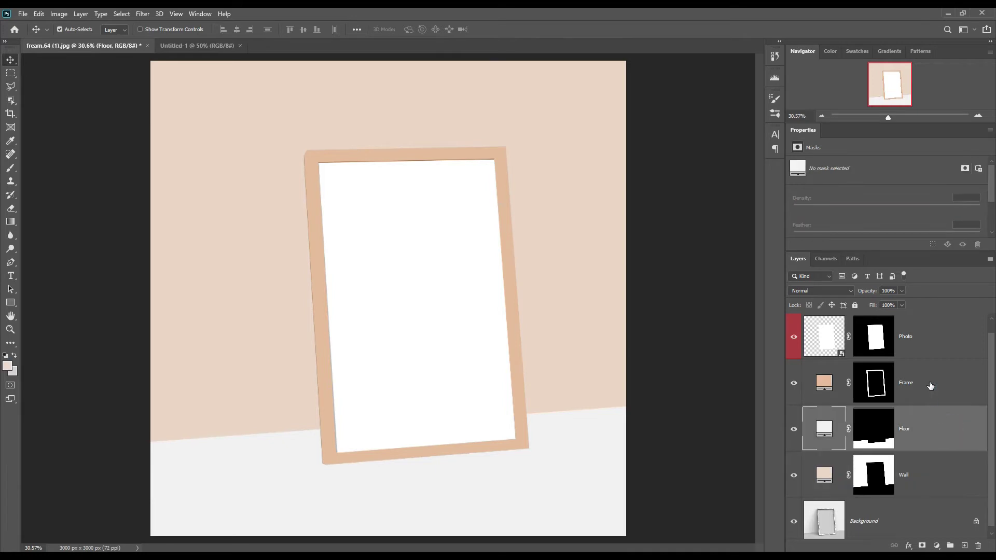
left_click(931, 379)
left_click(851, 291)
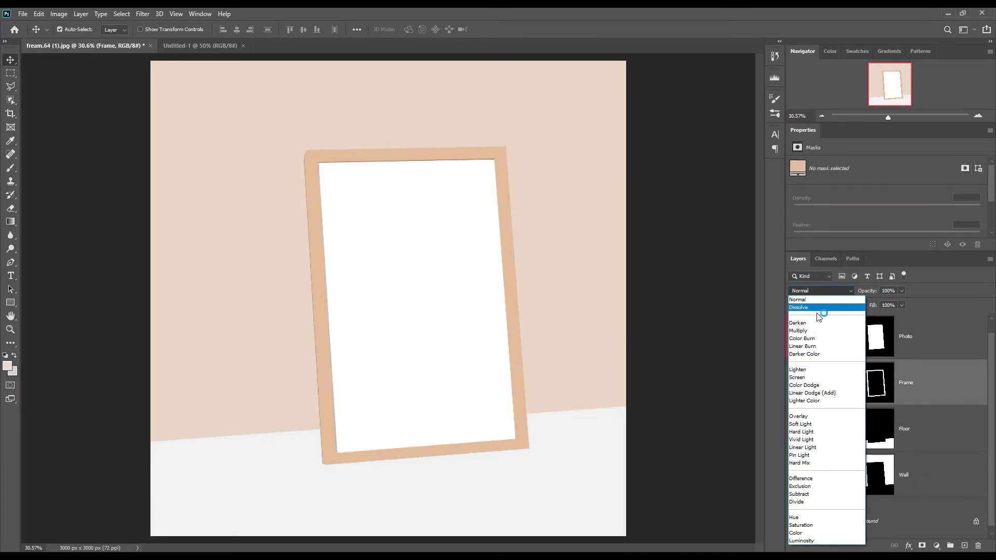
left_click(814, 347)
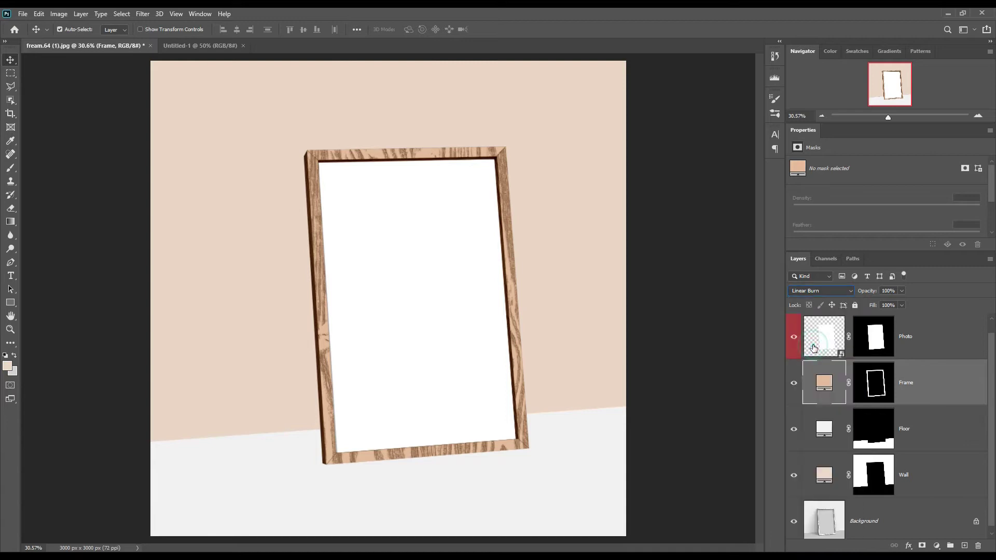
left_click(825, 291)
left_click(808, 300)
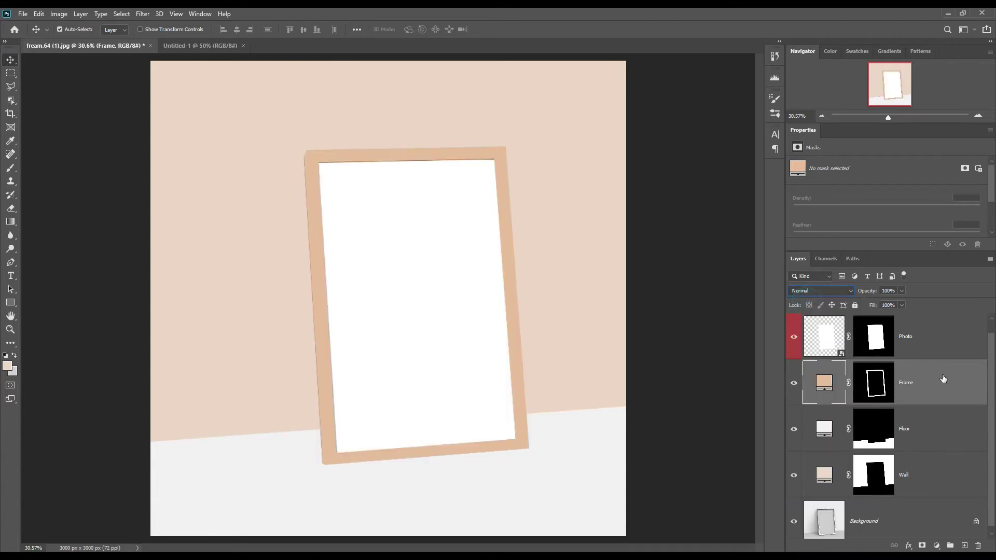
- Copy the Background area inside the Frame mask to a new layer directly above Frame and set it to Linear Burn
left_click(875, 388, "ctrl")
left_click(874, 525)
key("ctrl+j")
left_click_drag(874, 525, 888, 371)
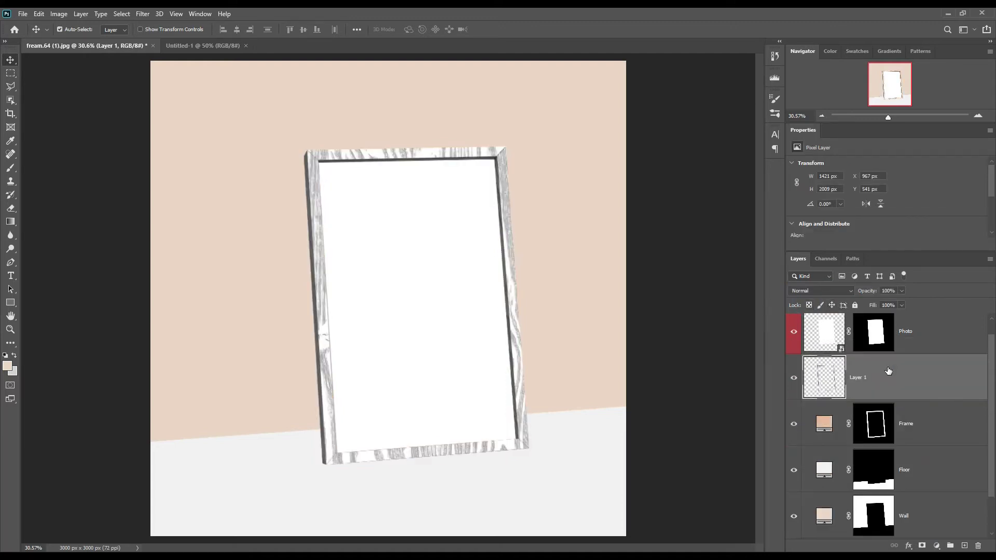
left_click(839, 293)
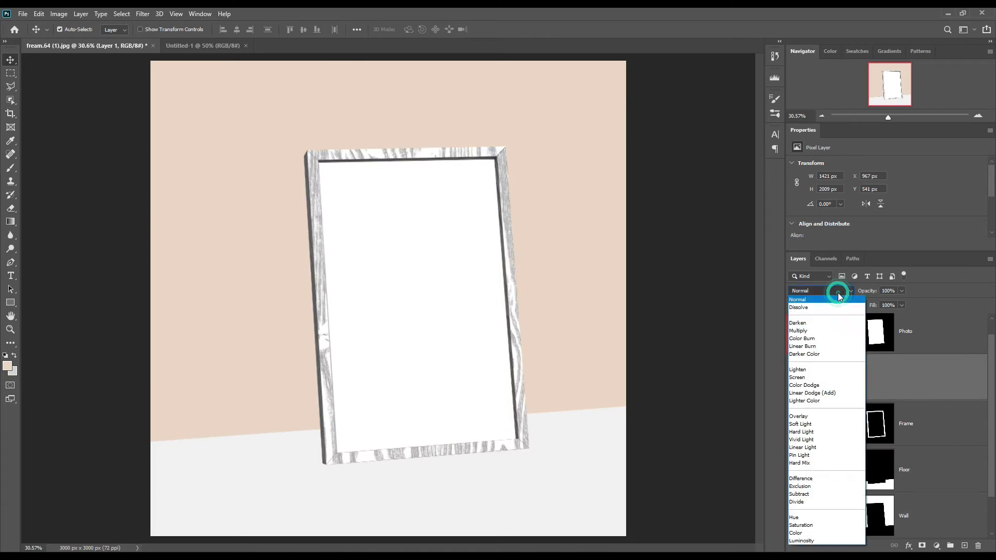
left_click(814, 347)
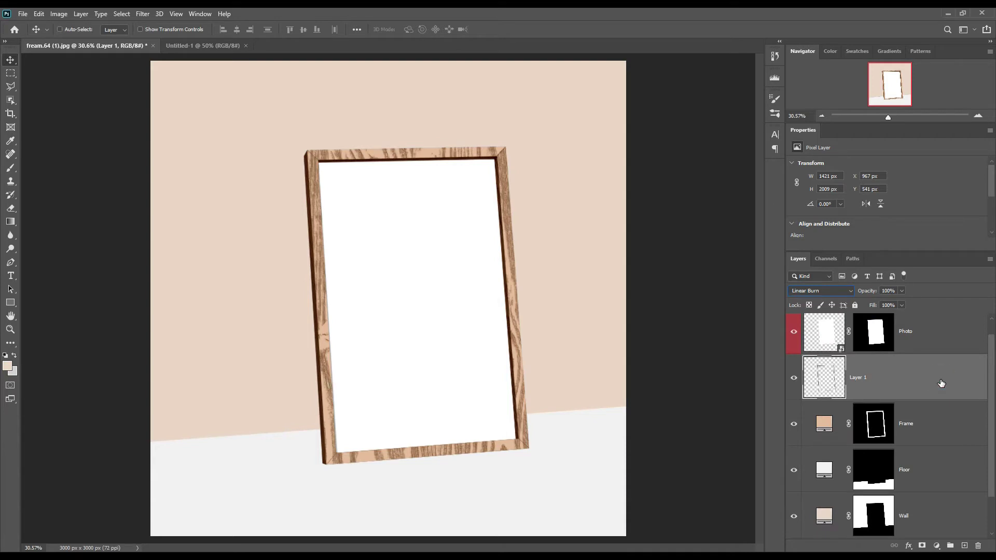
- Duplicate the frame texture layer and set the copy's blend mode to Color Burn
key("ctrl+j")
left_click(830, 291)
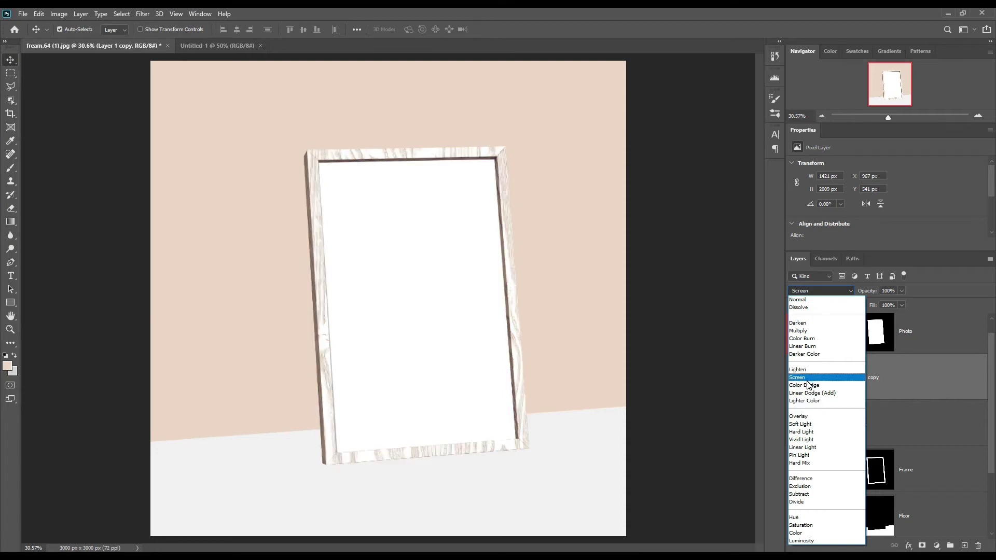
left_click(816, 340)
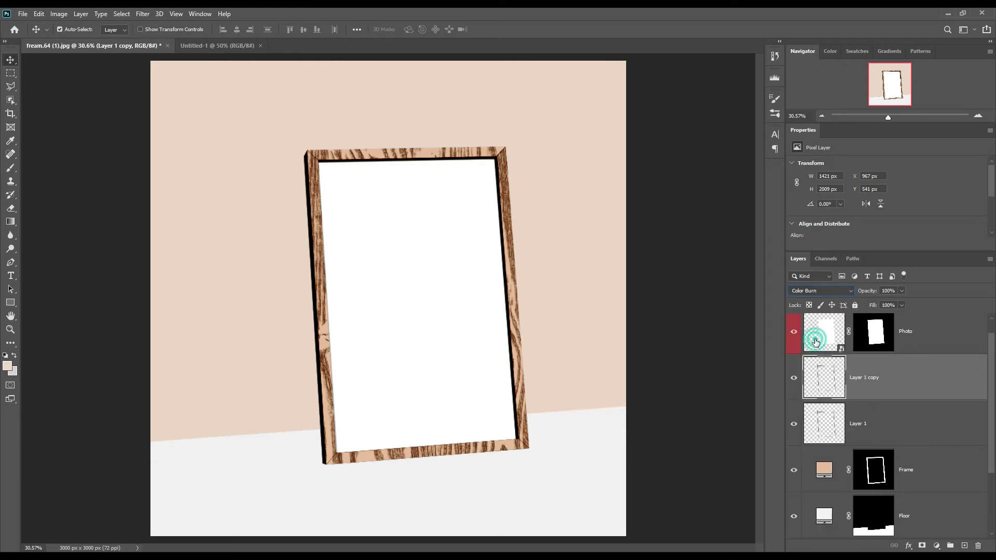
- Change the Frame layer's fill color to #c7925f
double_click(826, 472)
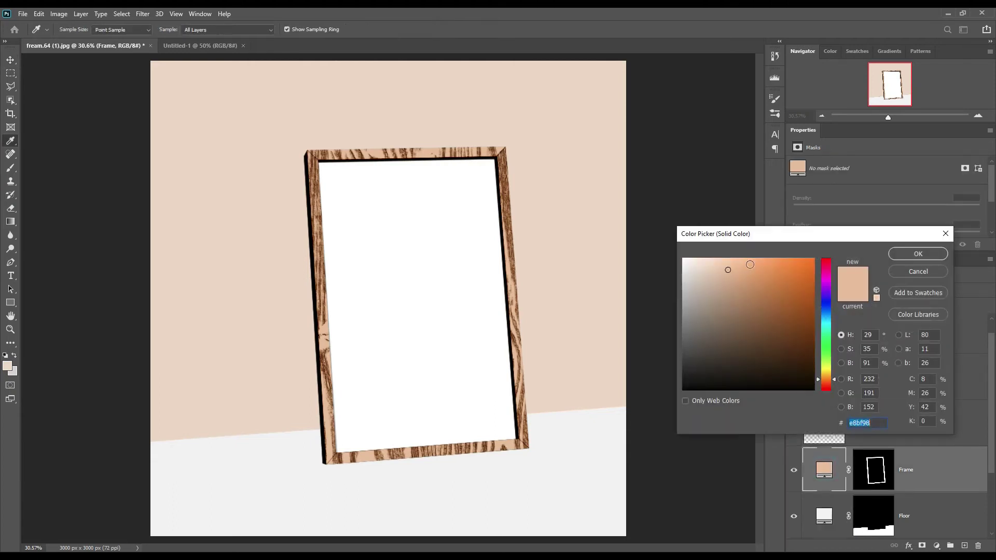
mouse_move(732, 270)
left_mouse_down()
mouse_move(749, 266)
mouse_move(736, 297)
mouse_move(759, 277)
mouse_move(745, 293)
mouse_move(751, 287)
left_mouse_up()
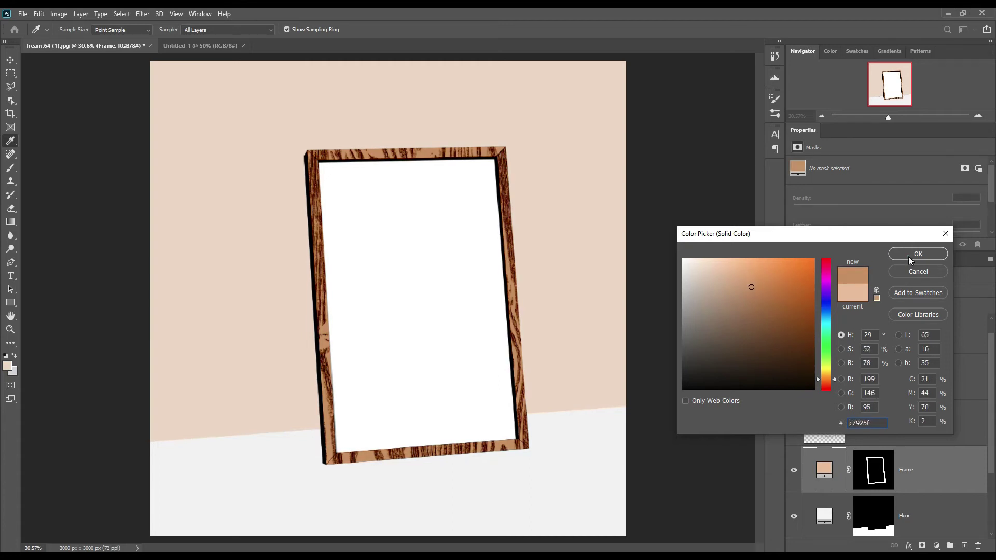
left_click(911, 259)
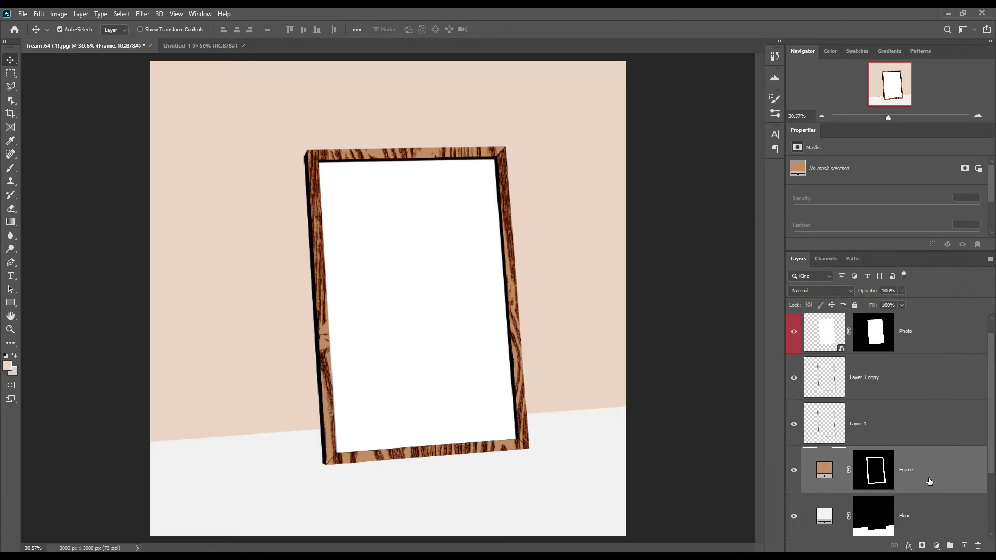
- Group the Frame fill layer with the two frame texture layers above it
left_click(914, 367, "shift")
left_click_drag(934, 451, 950, 546)
left_click(914, 382)
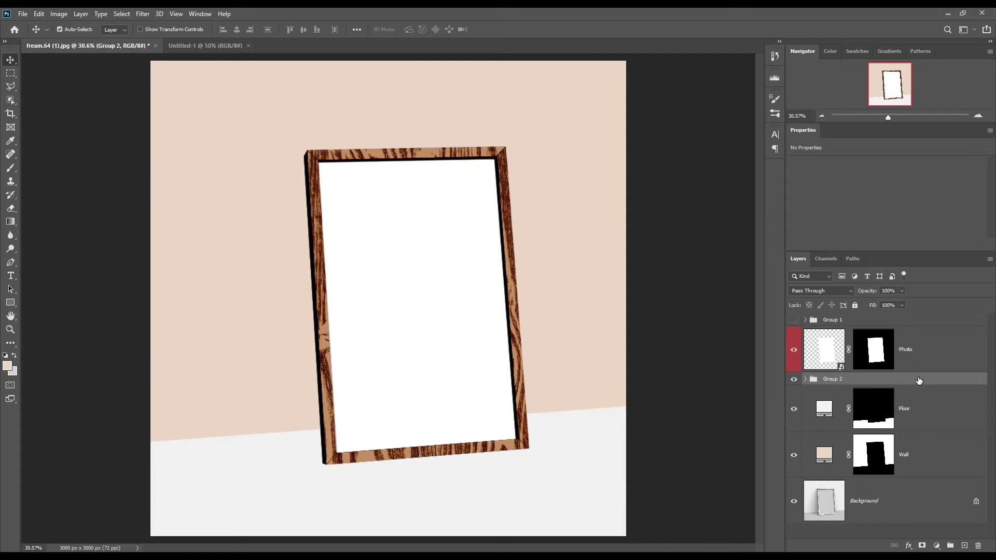
- Try the Multiply blend mode and several fill colors on the Floor layer, cancel the color change and restore Normal mode
left_click(928, 407)
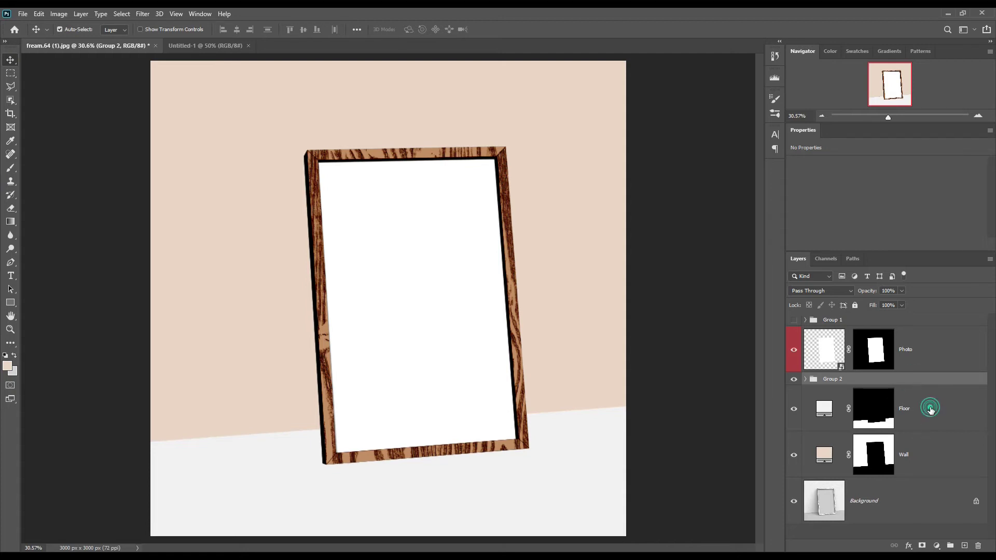
left_click(833, 291)
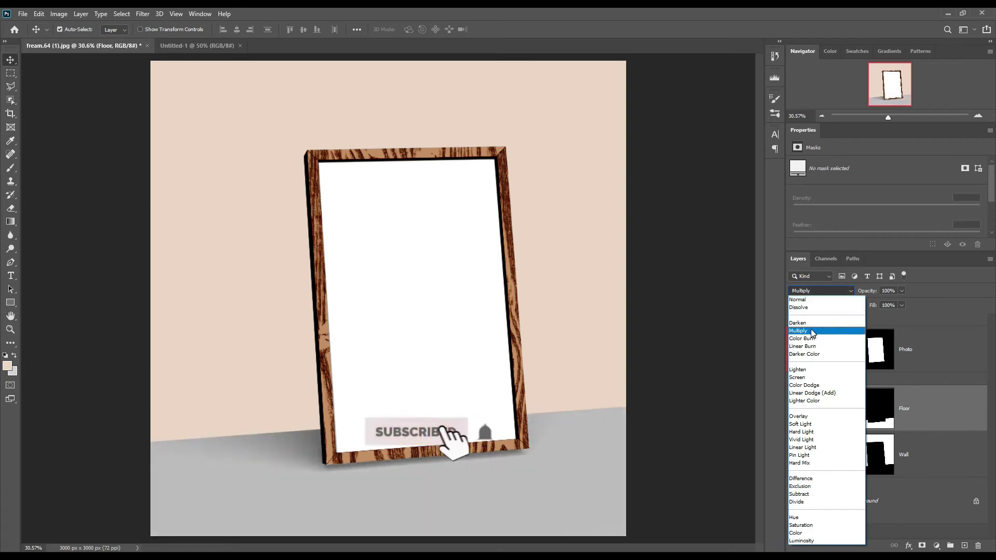
left_click(813, 333)
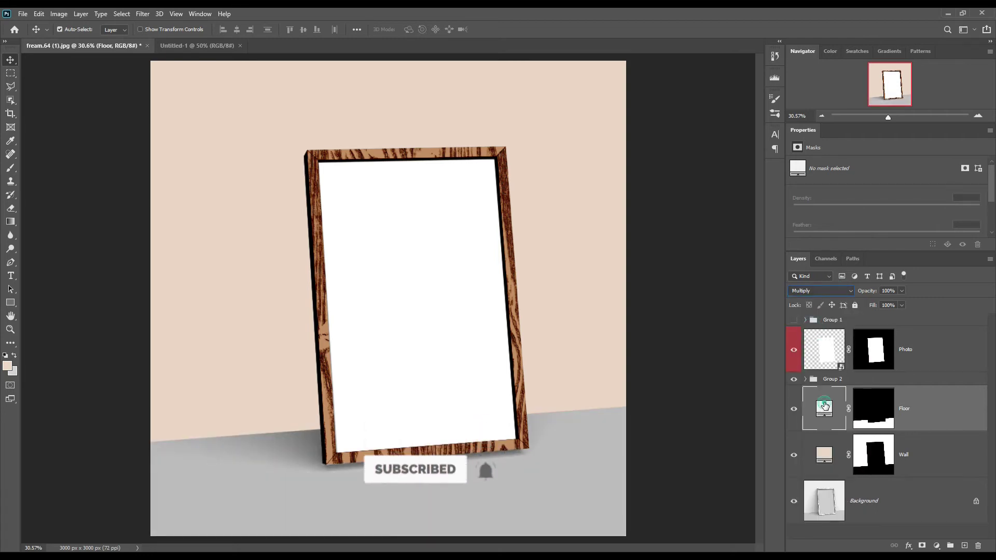
double_click(825, 407)
left_click(504, 445)
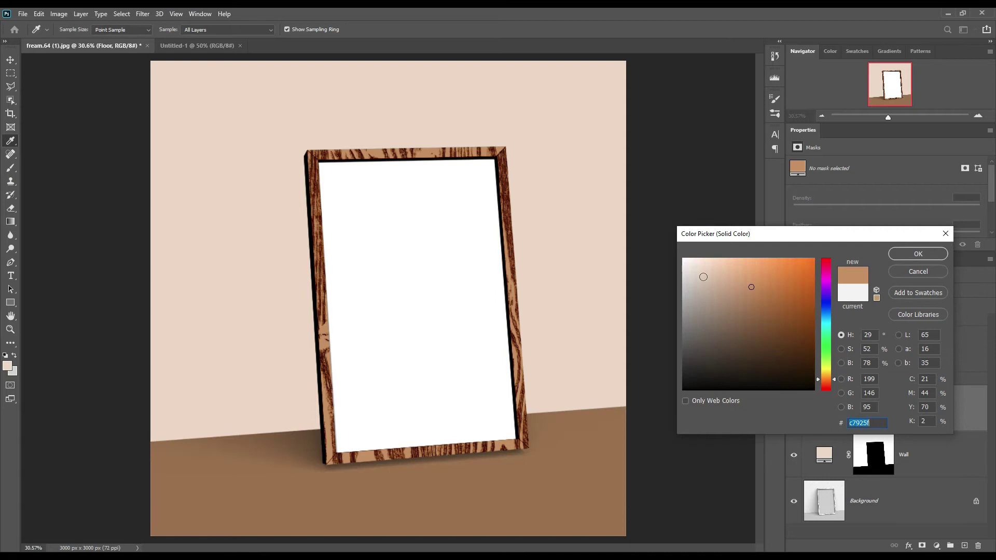
mouse_move(747, 286)
left_mouse_down()
mouse_move(706, 249)
mouse_move(727, 249)
mouse_move(719, 251)
left_mouse_up()
mouse_move(827, 379)
left_mouse_down()
mouse_move(829, 308)
mouse_move(829, 328)
left_mouse_up()
left_click_drag(724, 264, 690, 287)
mouse_move(826, 331)
left_mouse_down()
mouse_move(829, 389)
mouse_move(829, 378)
left_mouse_up()
left_click_drag(690, 287, 711, 254)
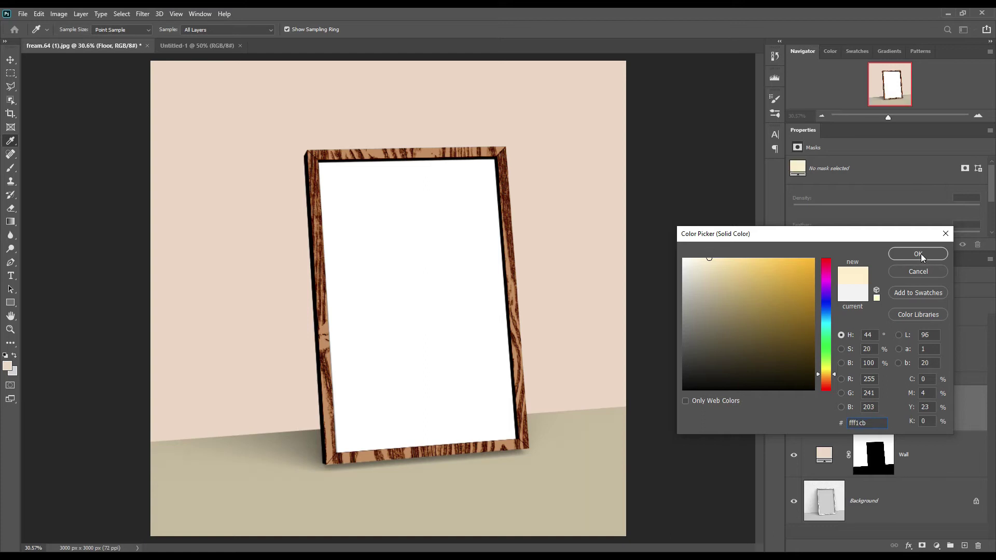
left_click(916, 272)
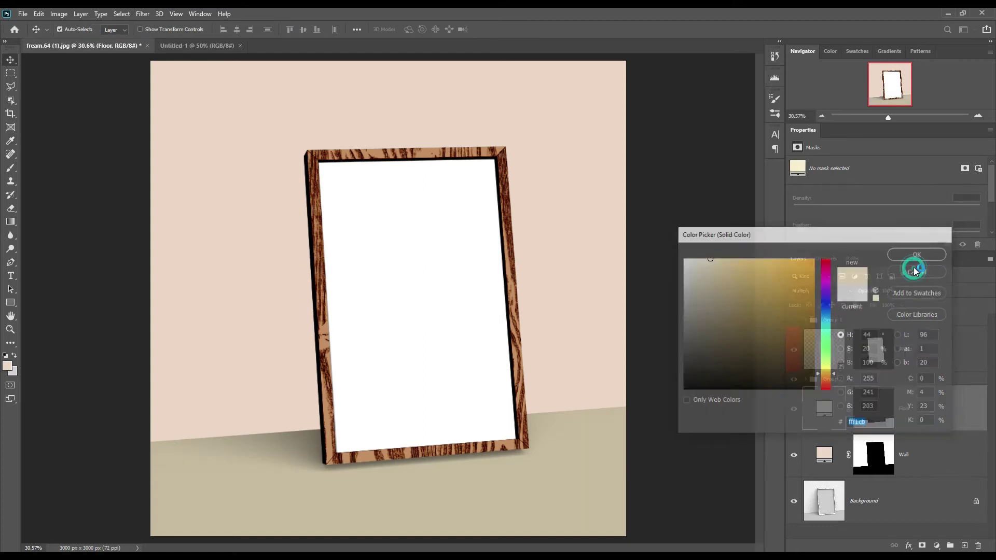
left_click(820, 291)
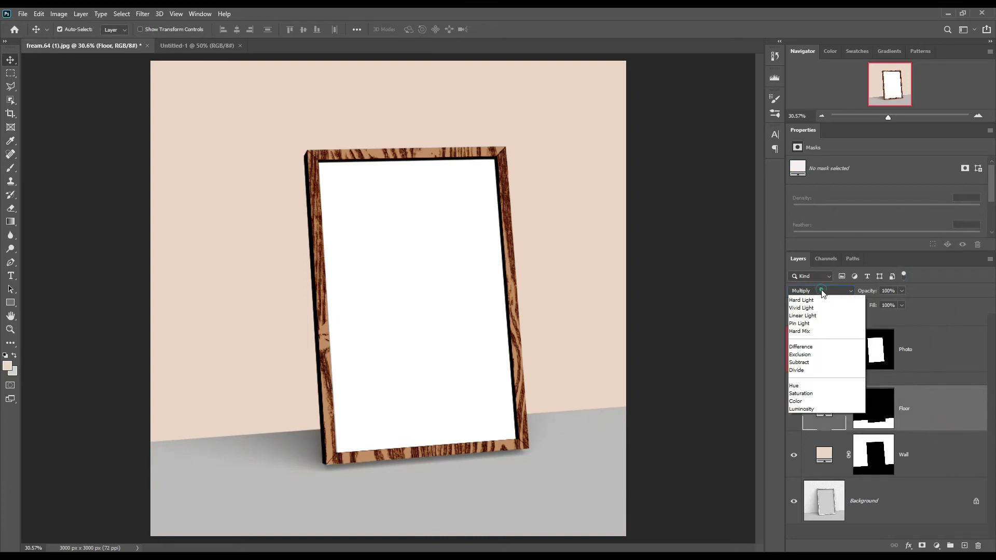
left_click(817, 300)
- Copy the Background area inside the Floor mask to a new layer directly above Floor and set it to Multiply
left_click(872, 420, "ctrl")
left_click(896, 506)
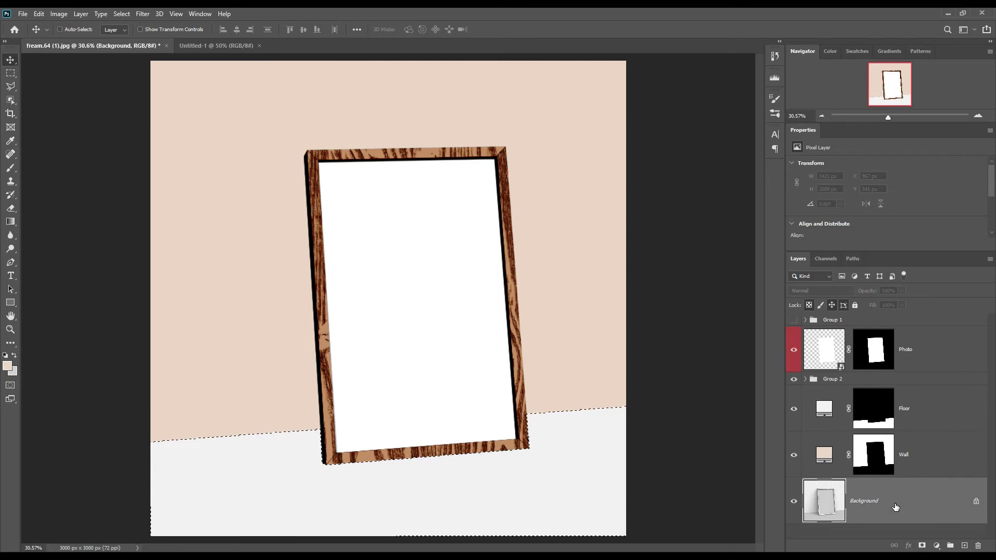
key("ctrl+j")
left_click_drag(893, 506, 888, 457)
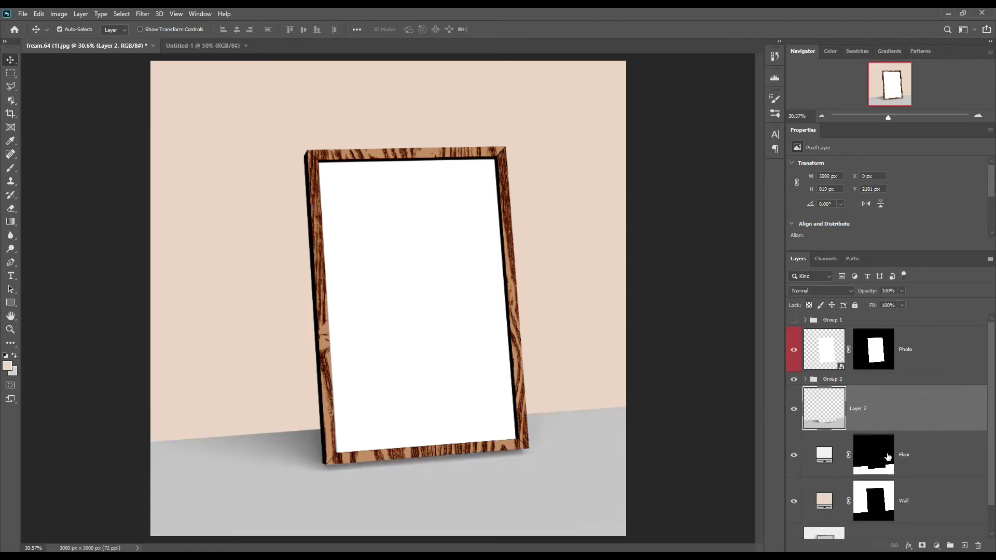
left_click(835, 291)
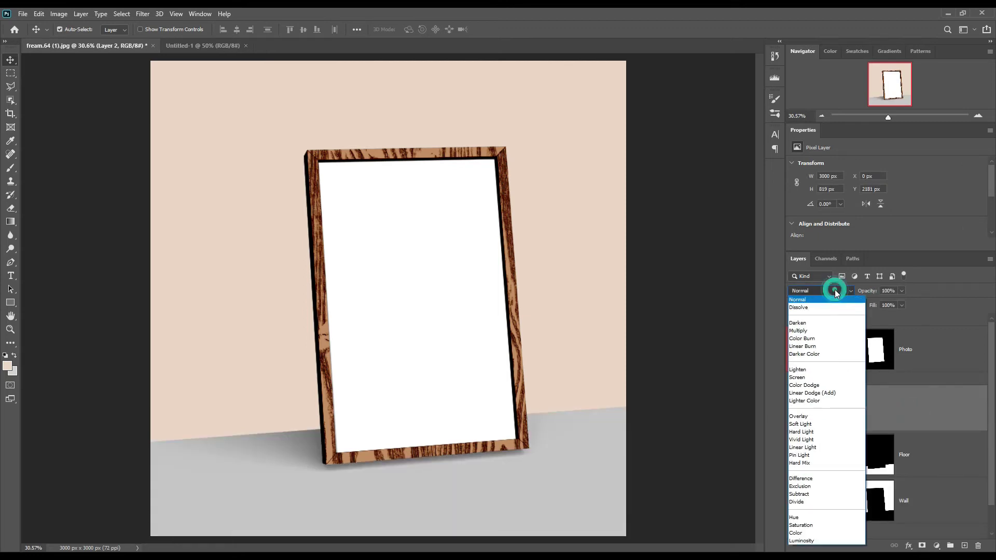
left_click(798, 331)
left_click(896, 398)
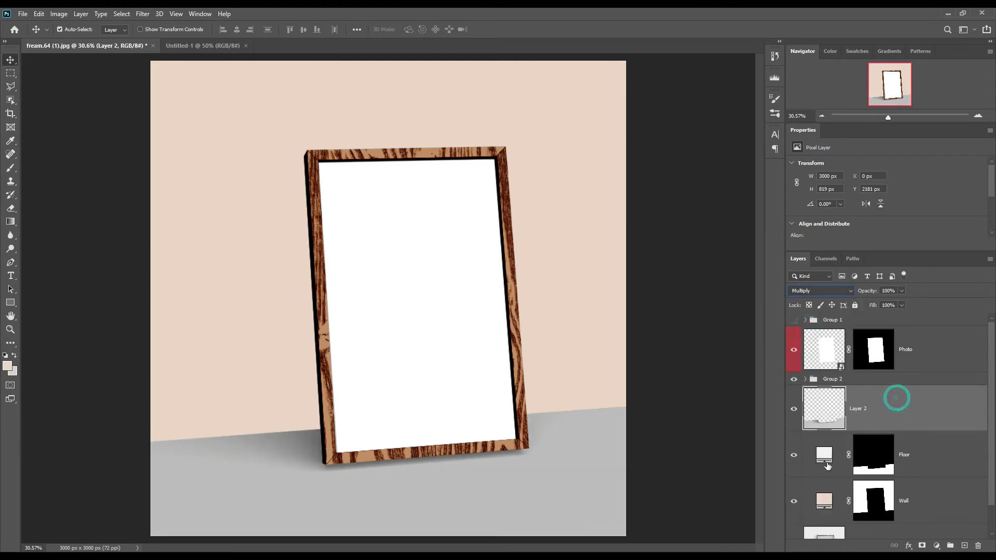
- Change the Floor layer's fill color to #ffb2b2
double_click(825, 454)
left_click(707, 259)
left_click(724, 259)
left_click(932, 250)
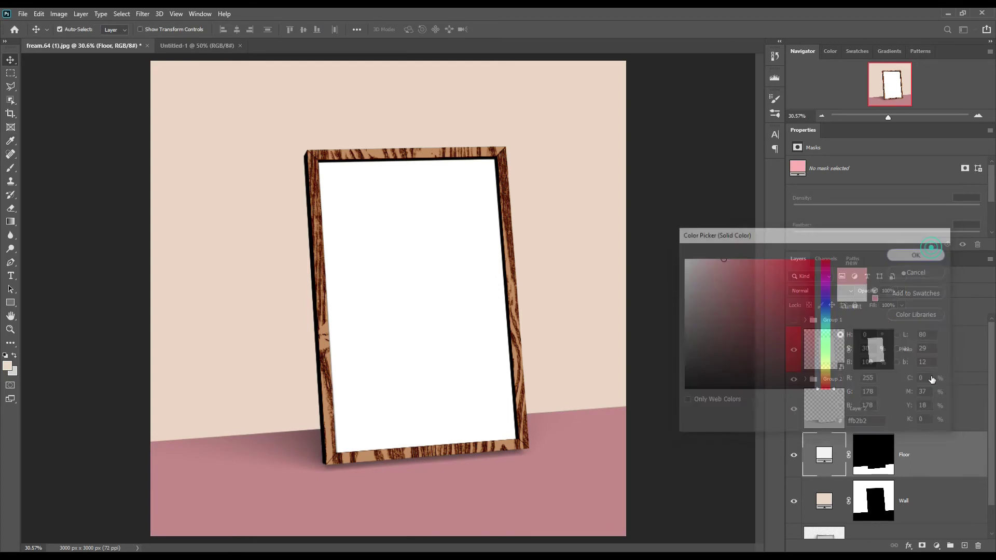
- Brighten the floor shading copy using Levels with a white input of 230, and group it with the Floor fill layer
left_click(923, 415)
left_click(63, 14)
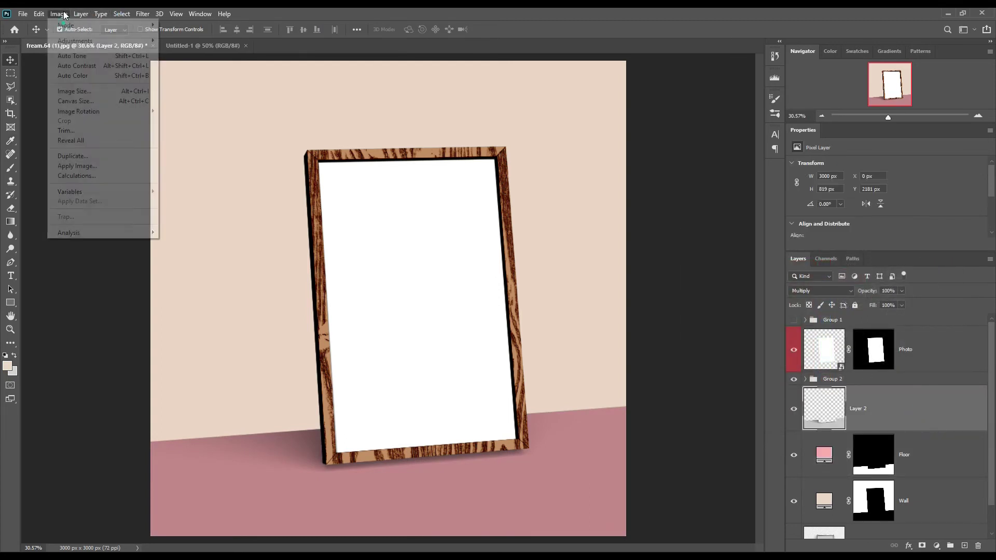
mouse_move(76, 41)
left_click(206, 52)
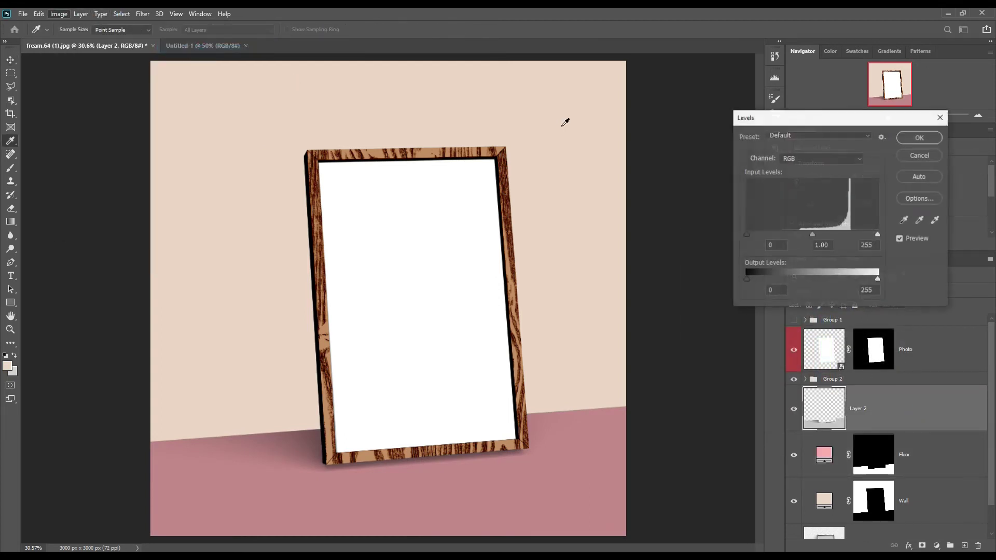
left_click_drag(877, 236, 864, 235)
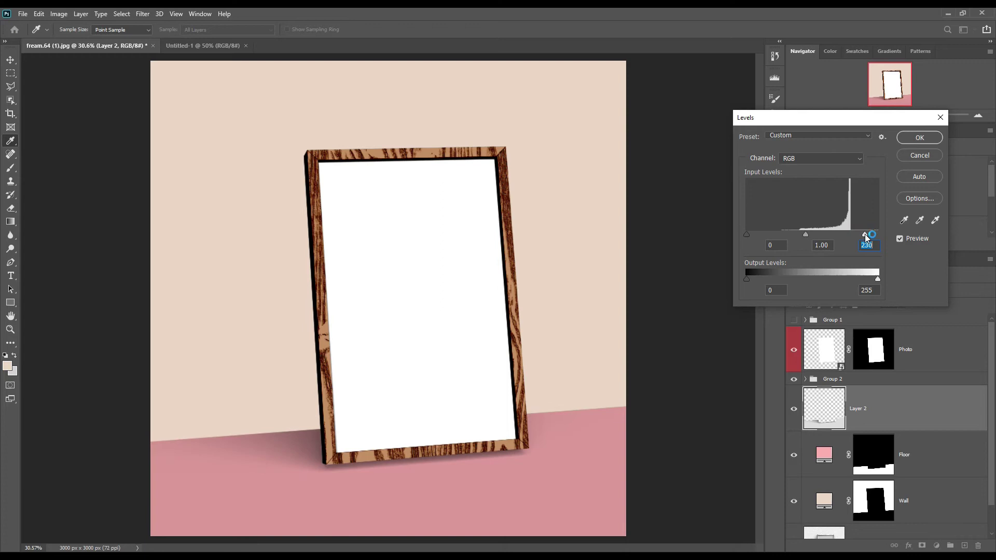
left_click(920, 137)
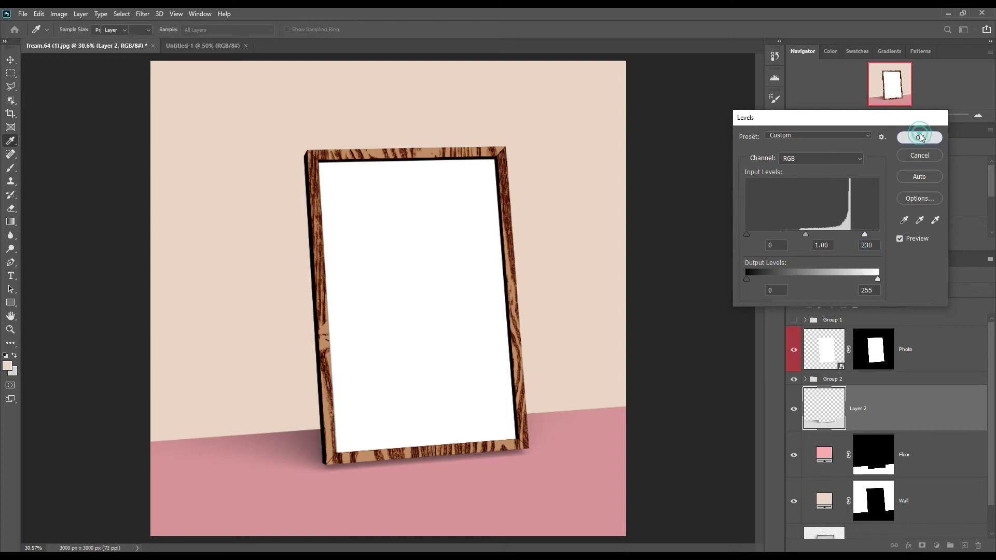
key("v")
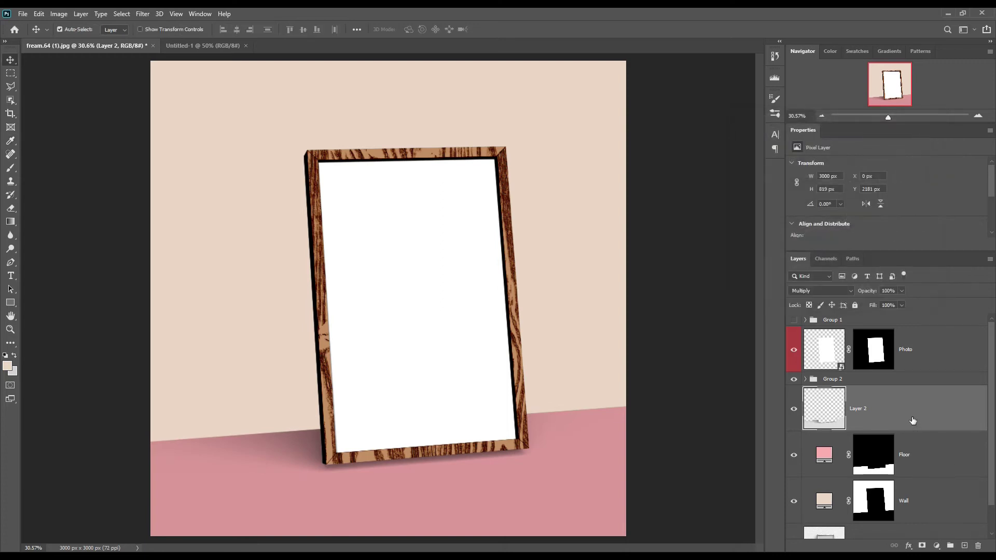
left_click(945, 469, "shift")
left_click_drag(946, 469, 951, 546)
- Copy the Background area inside the Wall mask to a new layer directly above Wall and set it to Multiply
left_click(948, 420)
left_click(884, 423, "ctrl")
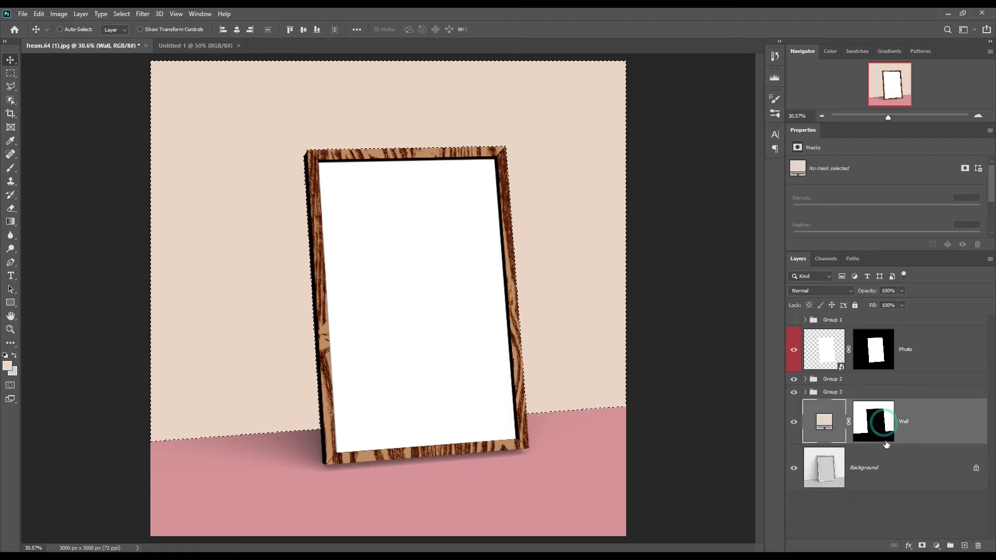
left_click(900, 470)
key("ctrl+j")
left_click_drag(901, 475, 907, 417)
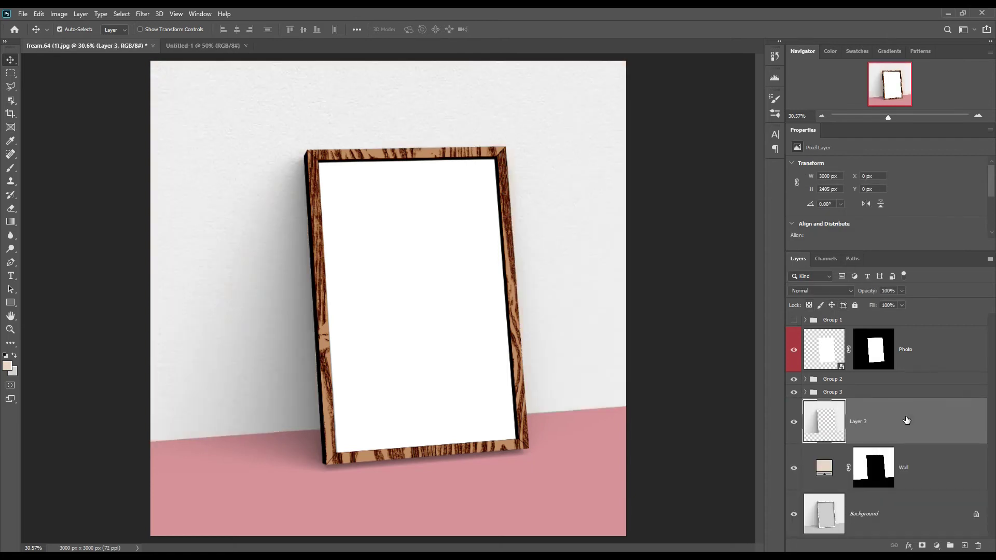
left_click(830, 291)
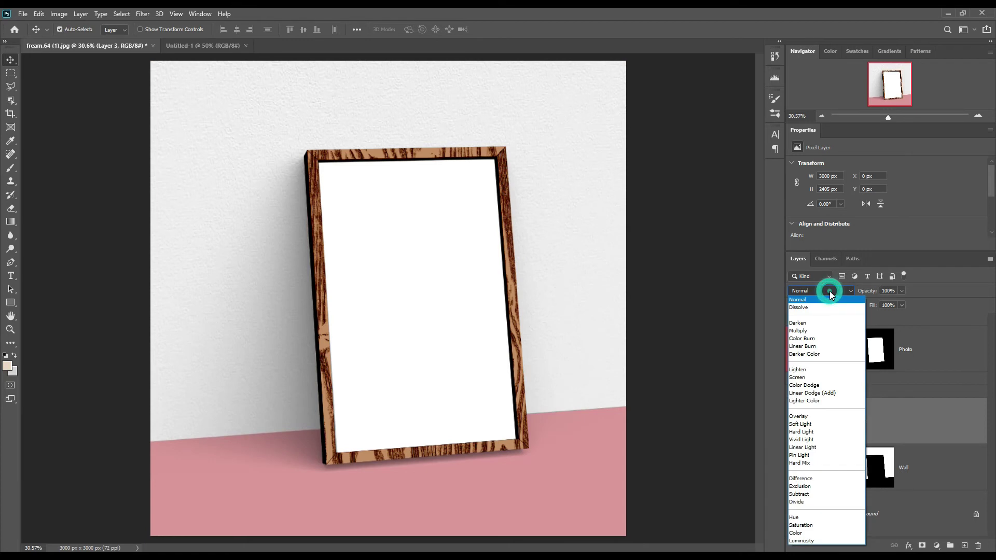
left_click(813, 332)
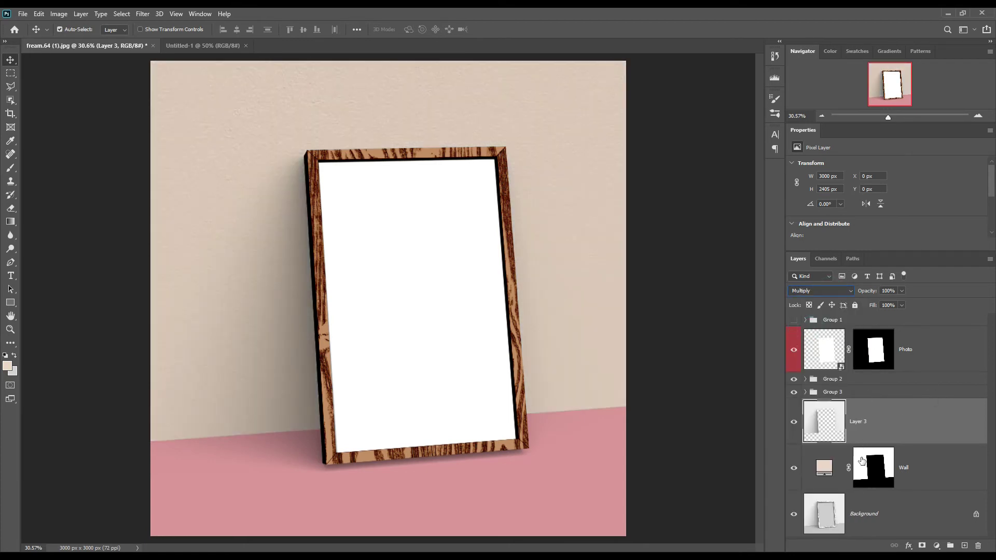
- Group the wall shading copy with the Wall fill layer and name the group Wall
left_click_drag(939, 467, 950, 546)
double_click(835, 405)
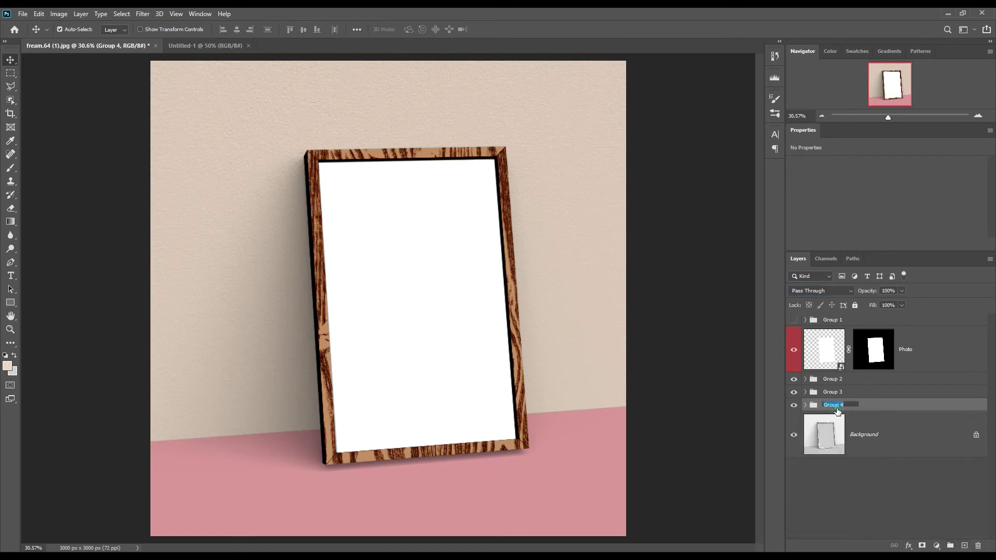
type("Eall")
key("Return")
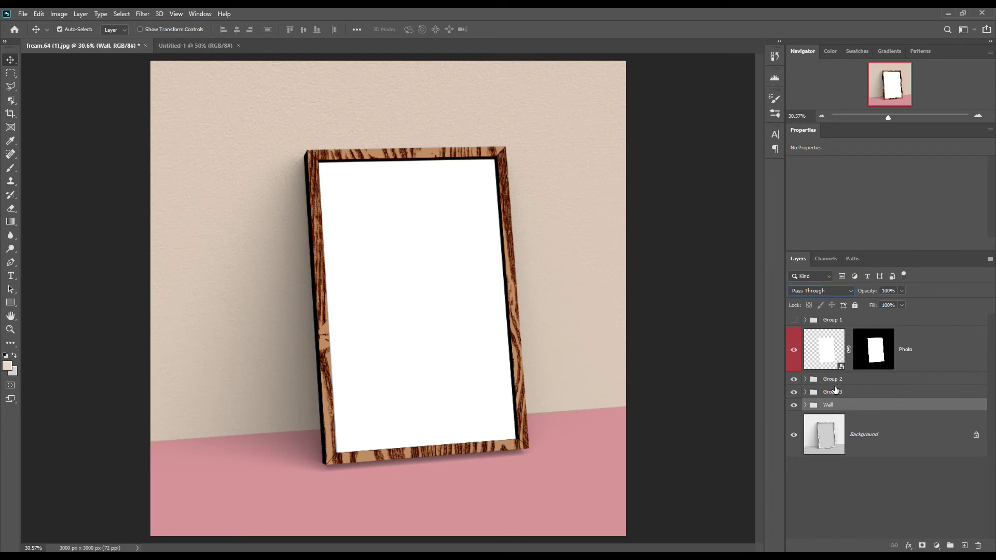
- Rename Group 3 as Floor and Group 2 as Frame
double_click(833, 393)
type("F")
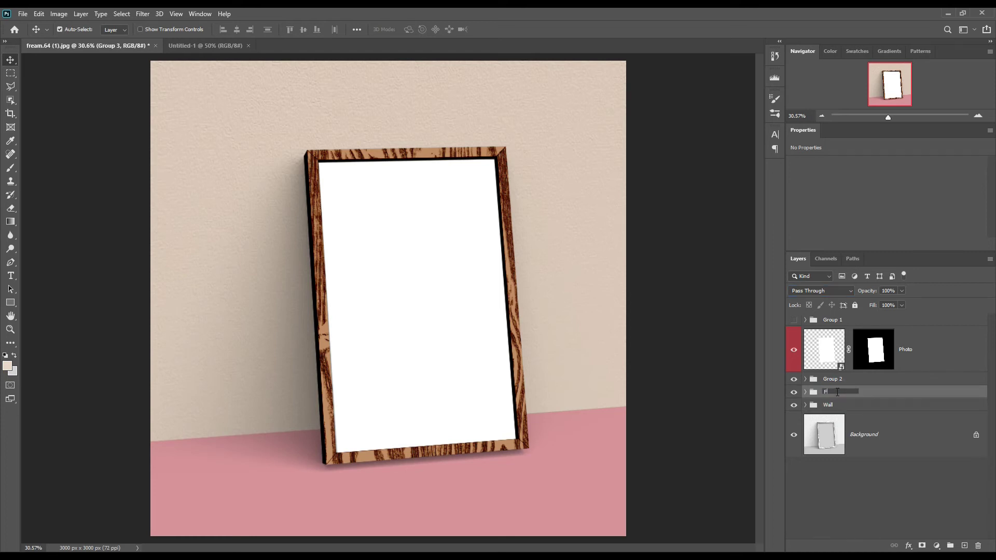
type("loor")
key("Return")
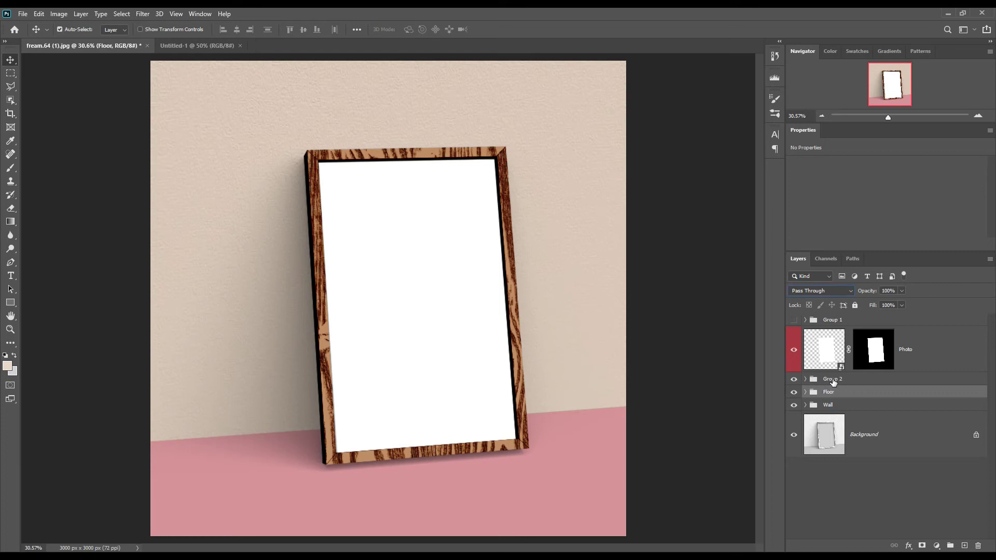
double_click(833, 380)
type("Frame")
key("Return")
- Open the Photo smart object's contents and draw a triangular Pen shape covering the canvas's upper-left diagonal half, about 916 by 1618 px
left_click(937, 347)
double_click(841, 368)
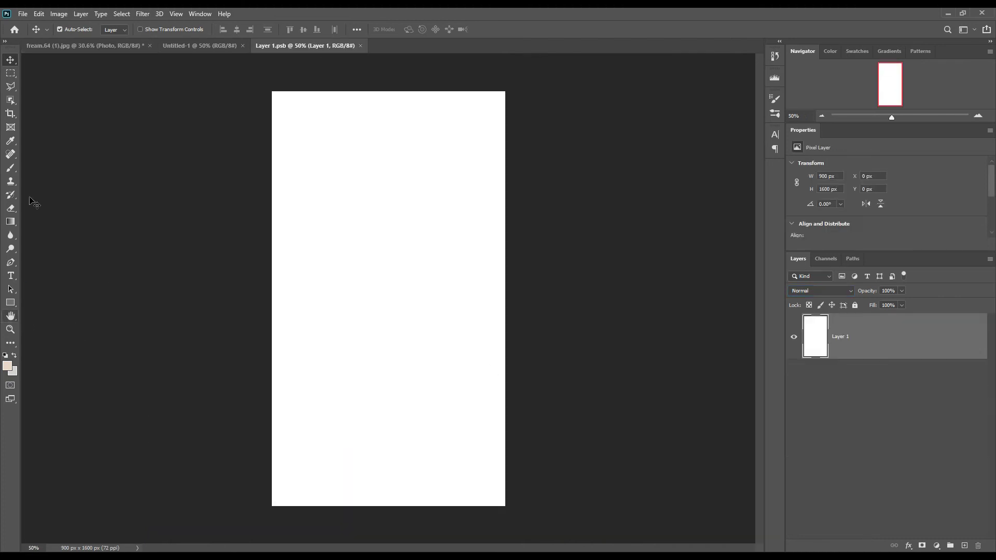
left_click(10, 262)
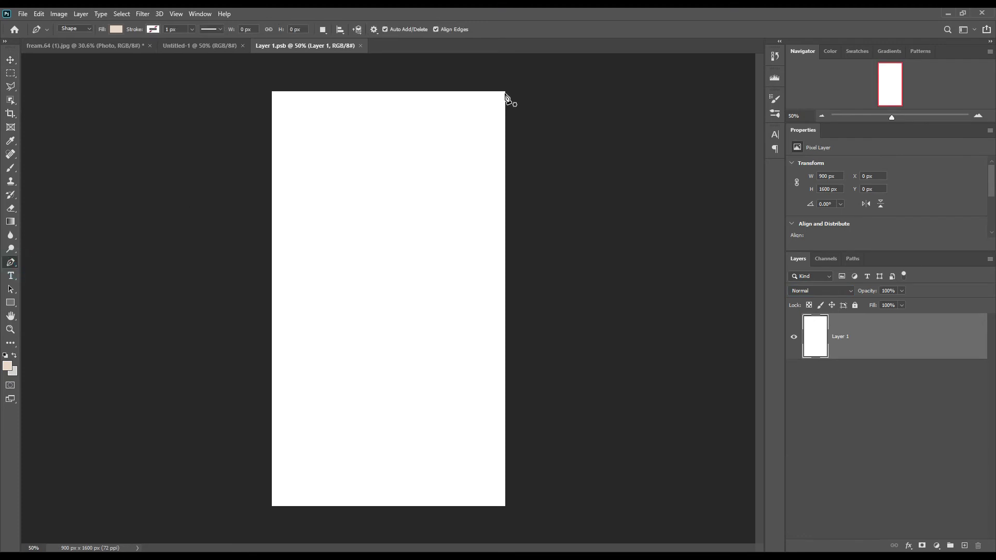
left_click(507, 89)
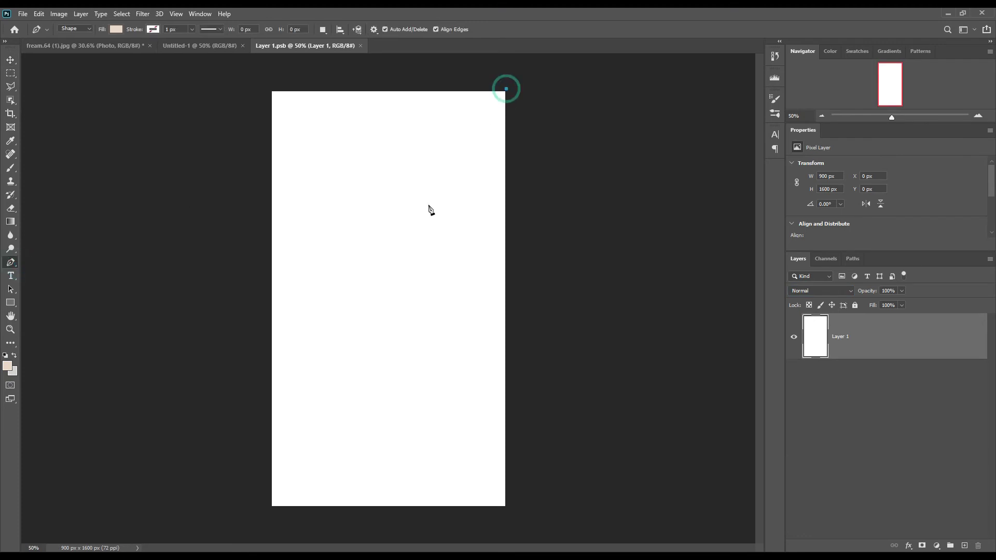
left_click(270, 508)
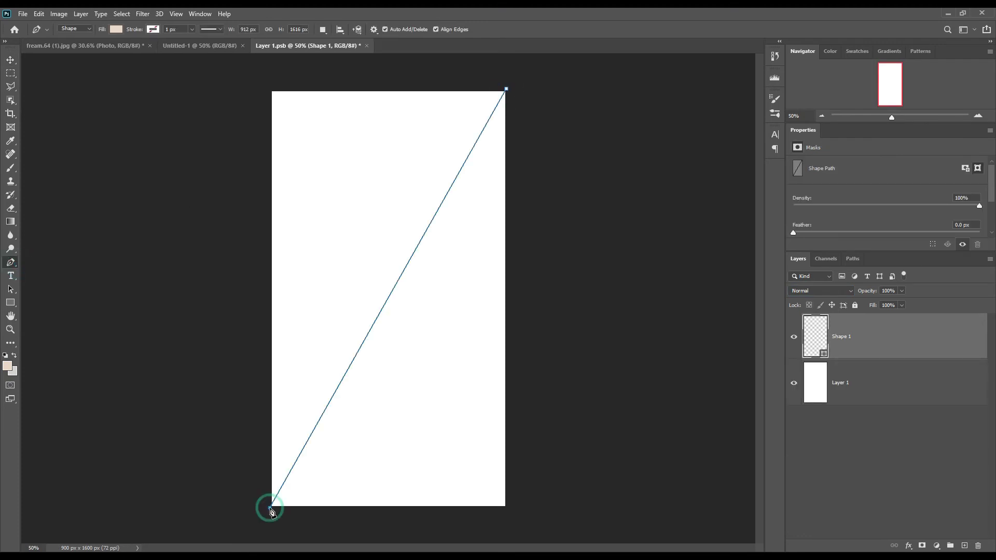
left_click(269, 89)
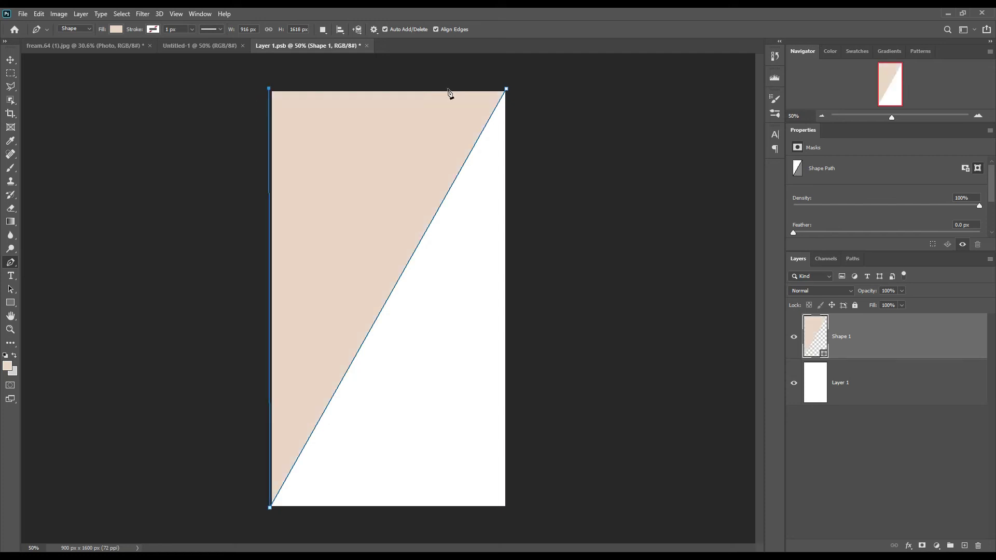
left_click(507, 90)
- Change the triangle shape's fill color to a bright yellow
double_click(823, 353)
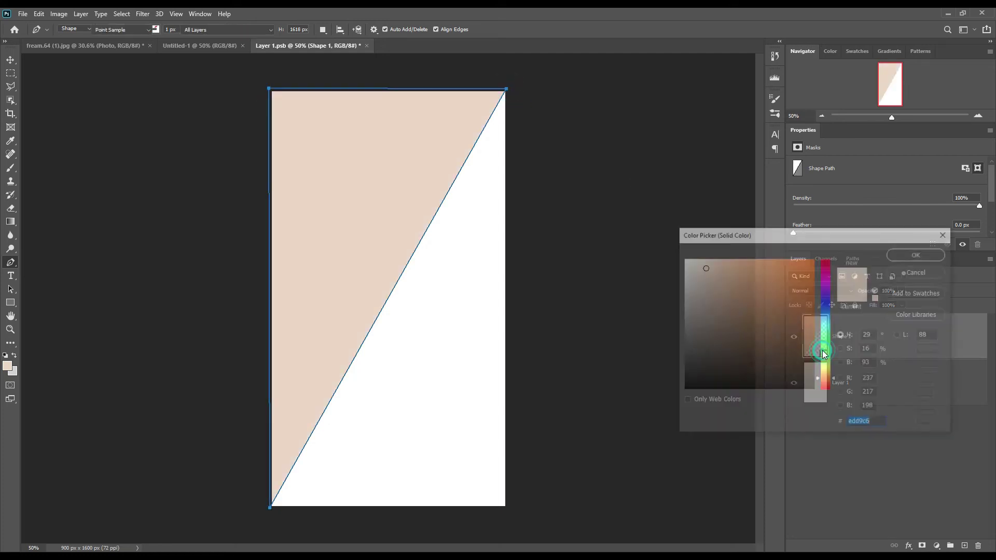
left_click(781, 258)
left_click_drag(824, 380, 827, 372)
key("Return")
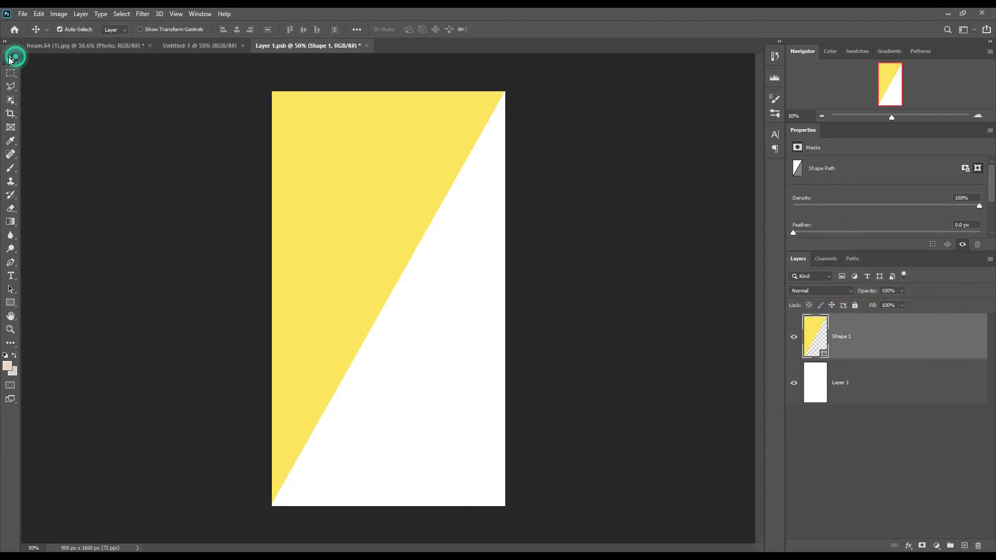
- Add the three-line black Arial Black heading "Free / Photo Frame / Mockup" and scale it down in the upper yellow area
right_click(11, 275)
left_click(855, 305)
left_click(300, 220)
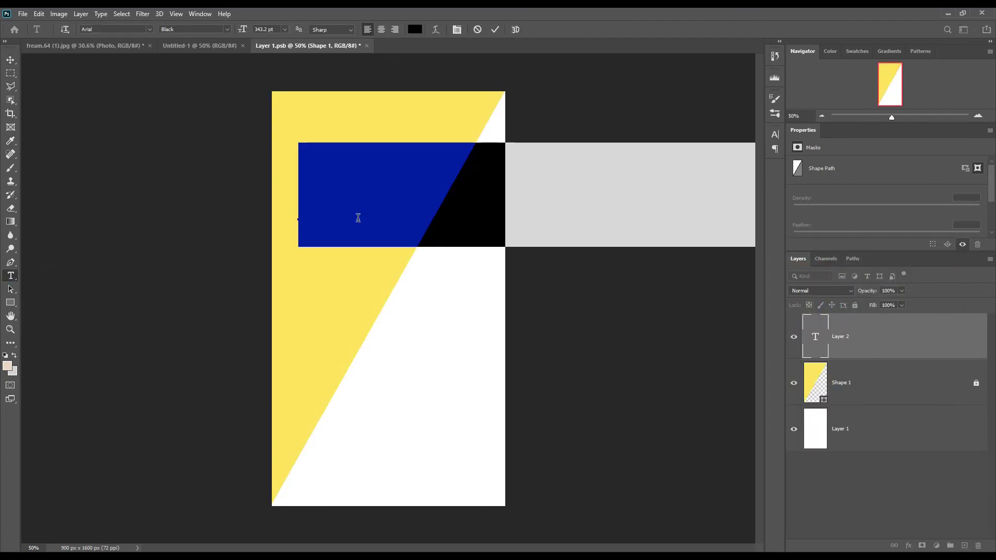
type("Free")
key("Return")
type("Photo Frame")
key("Return")
type("Mockup")
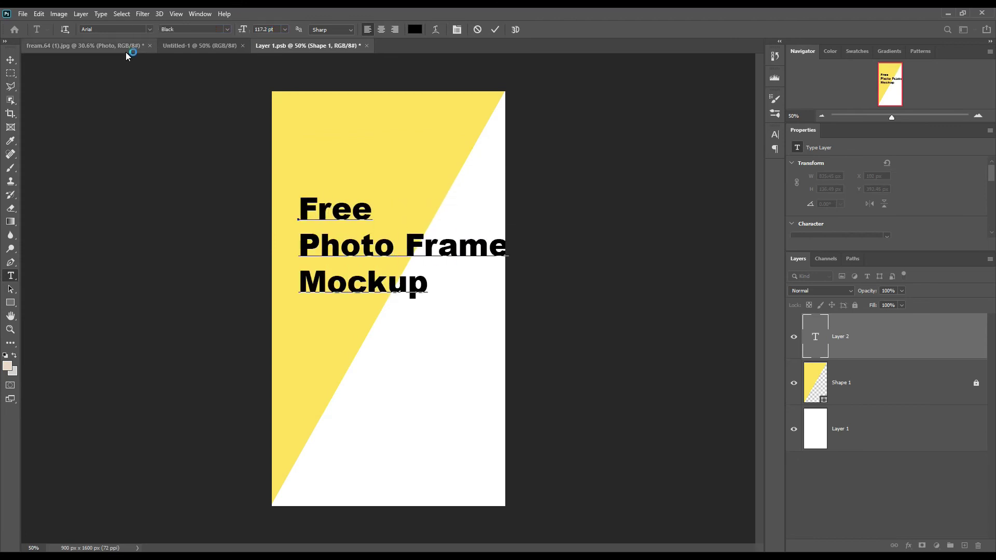
left_click_drag(392, 249, 384, 204)
left_click_drag(507, 249, 429, 216)
key("ctrl+Return")
- Set the words "Free" and "Mockup" in Arial Regular and widen their letter spacing
left_click_drag(306, 166, 358, 167)
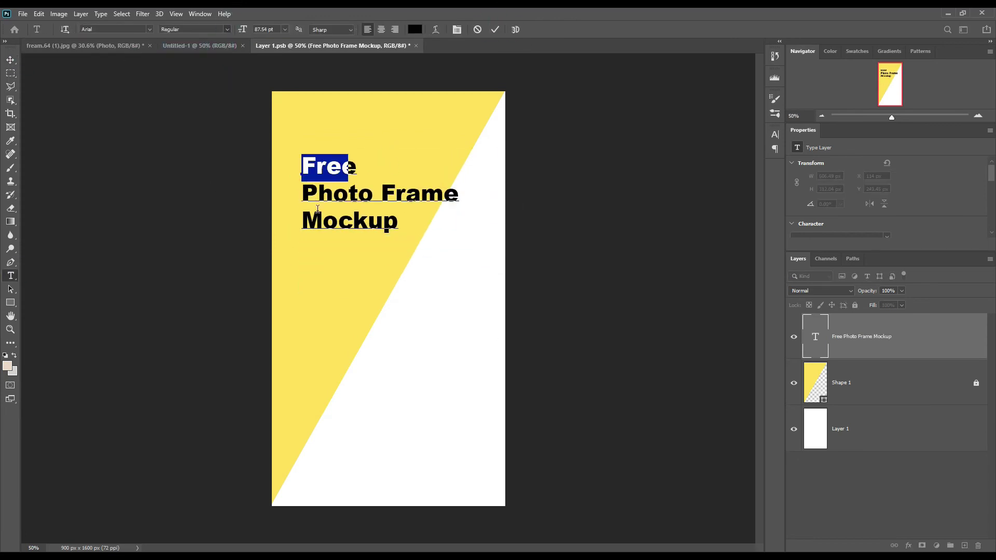
left_click_drag(302, 220, 408, 222)
key("alt+Right")
key("alt+Right")
key("alt+Right")
left_click_drag(302, 166, 442, 168)
key("alt+Right")
key("alt+Right")
key("alt+Right")
key("ctrl+Return")
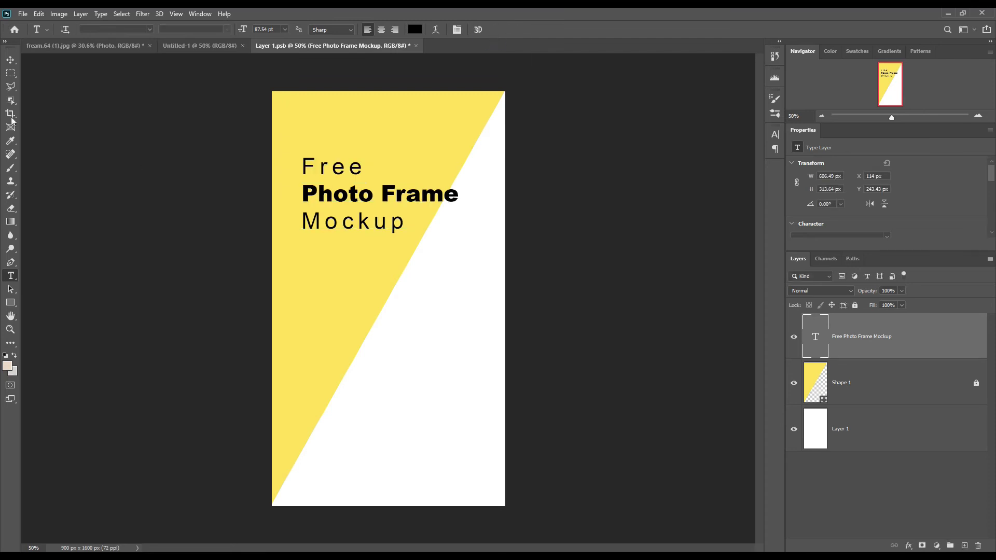
- Move the heading slightly higher on the canvas and tighten its line spacing
key("v")
left_click_drag(367, 172, 364, 144)
left_click(775, 135)
left_click_drag(718, 162, 704, 163)
- Add a centered two-line Lorem ipsum paragraph along the canvas's lower edge, removing the extra placeholder paragraph above it
left_click(10, 276)
left_click_drag(355, 381, 493, 415)
left_click(776, 134)
left_click_drag(242, 29, 228, 28)
left_click(496, 29)
left_click_drag(289, 451, 485, 489)
left_click(495, 29)
left_click(883, 382)
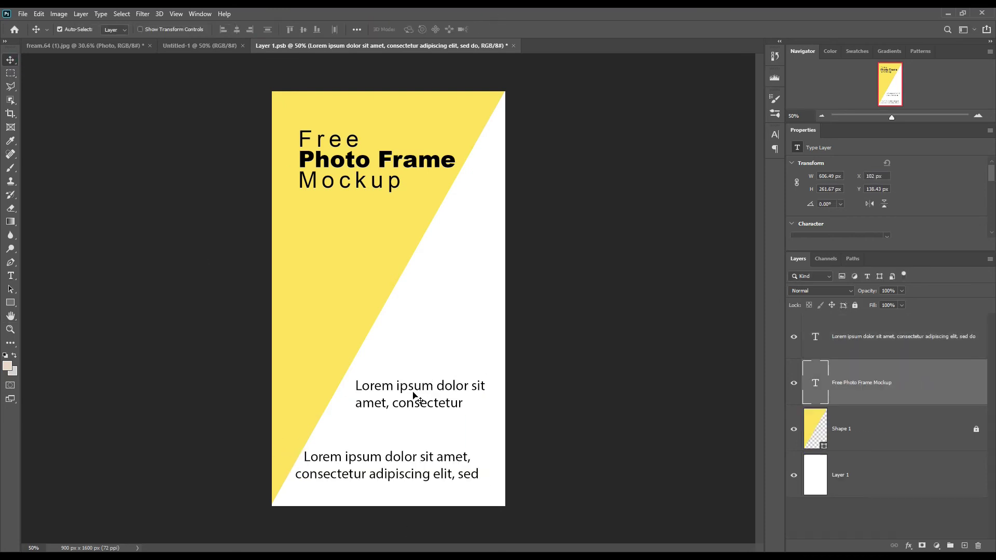
key("Delete")
- Add separate text layers "MOCK" and "UP" in the middle of the canvas and give both a bold style
left_click(324, 318)
type("MOCK")
left_click(495, 30)
left_click(364, 366)
type("UP")
left_click(195, 29)
left_click(177, 73)
left_click_drag(325, 309, 409, 311)
left_click(195, 29)
left_click(176, 73)
- Enlarge "UP" beneath "MOCK" and move both words together to the center of the poster
left_click(9, 58)
key("ctrl+t")
mouse_move(402, 346)
left_mouse_down()
mouse_move(416, 329)
mouse_move(406, 344)
left_mouse_up()
key("Return")
left_click_drag(420, 306, 429, 278)
left_click(447, 363, "shift")
left_click_drag(446, 363, 430, 325)
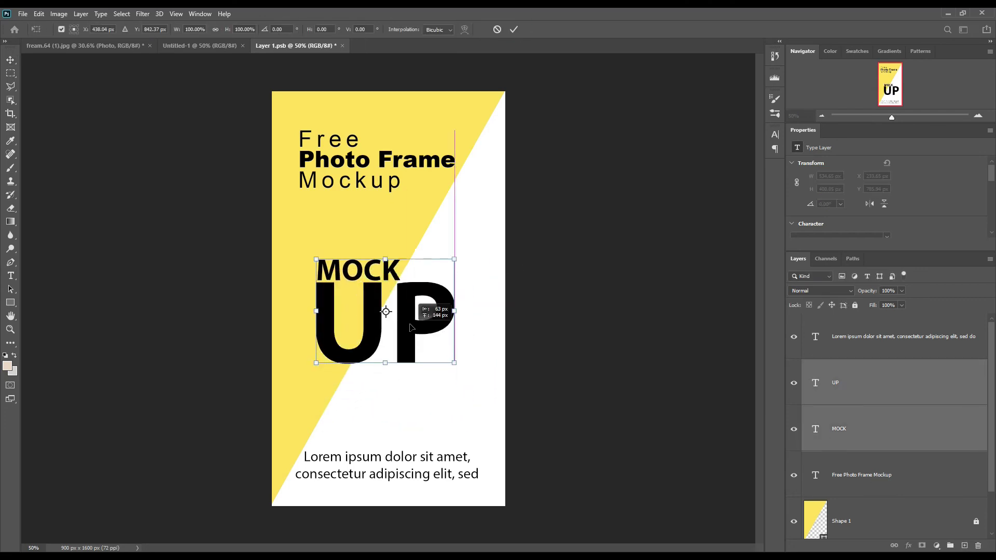
left_click(567, 289)
- Save the smart object's contents and return to the fream.64 (1).jpg mockup document
left_click(23, 14)
left_click(37, 138)
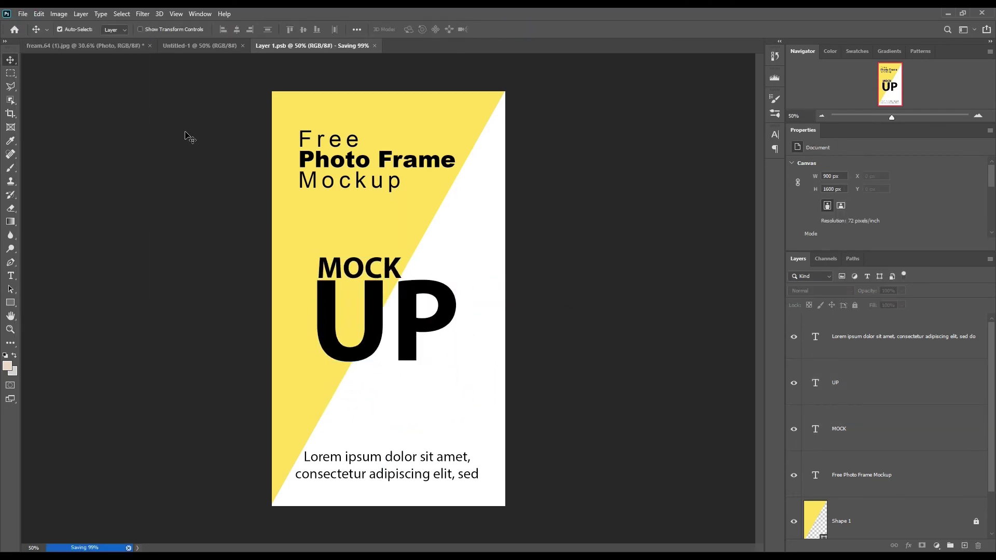
left_click(100, 47)
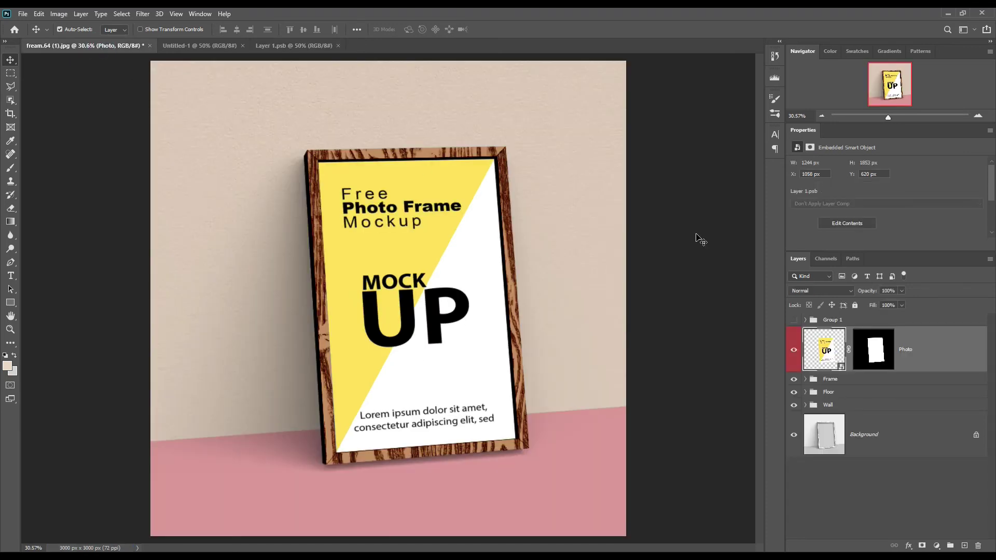
- Try the Multiply blend mode on the Photo layer
left_click(829, 291)
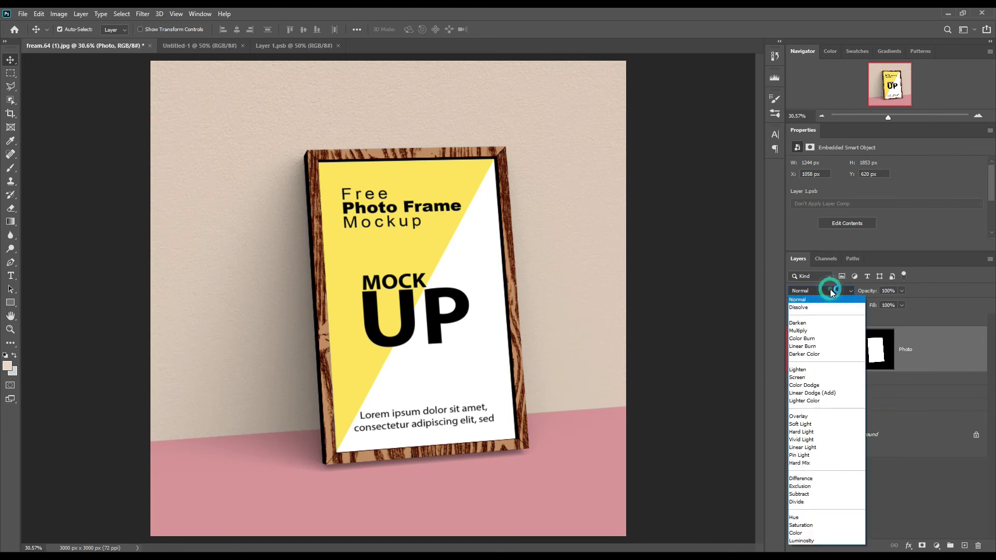
left_click(805, 332)
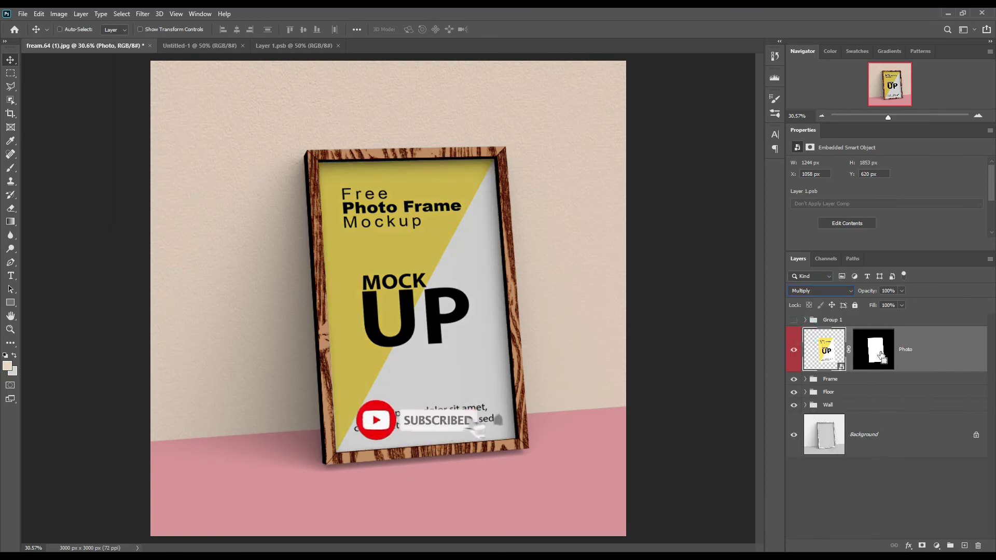
- Copy the Background area inside the Photo mask to a new layer directly above Photo
left_click(881, 356, "ctrl")
left_click(890, 436)
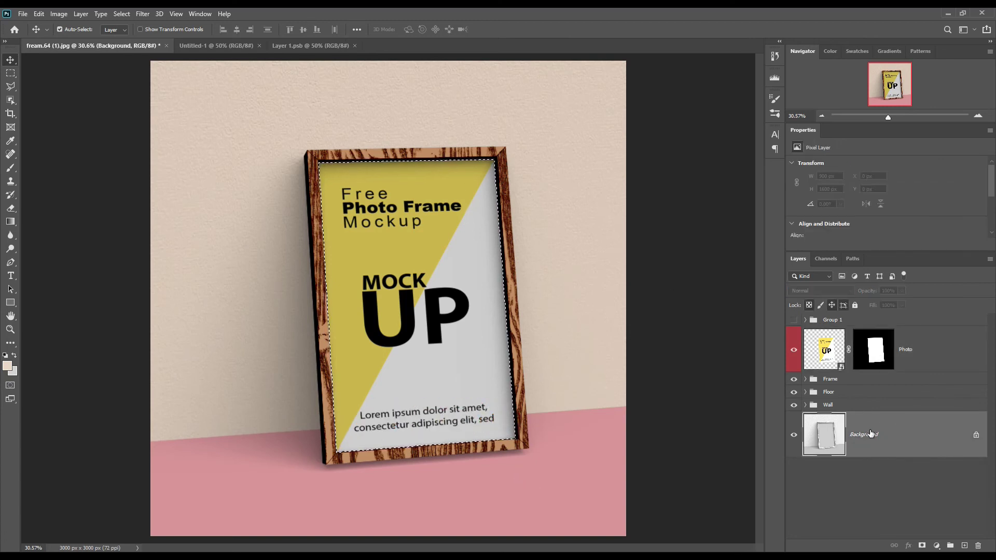
key("ctrl+j")
left_click_drag(871, 434, 889, 339)
- Restore the Photo layer to Normal mode and set the shading copy above it to Multiply
left_click(819, 397)
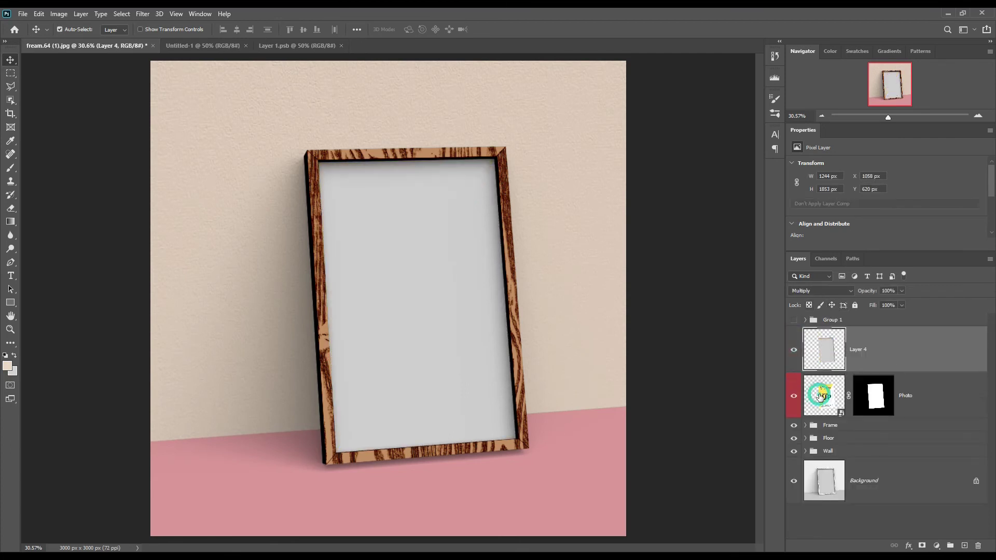
left_click(825, 297)
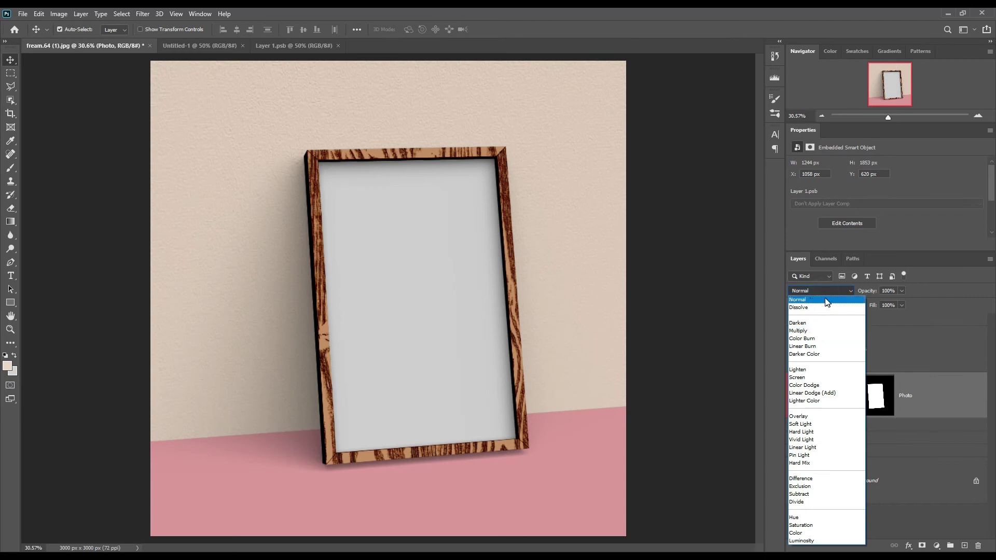
left_click(826, 304)
left_click(881, 350)
left_click(840, 290)
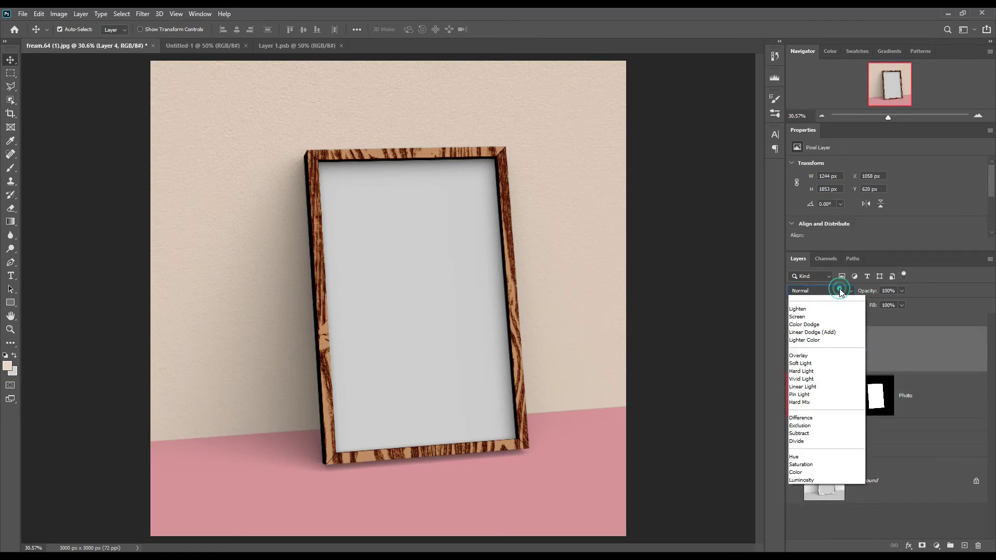
left_click(804, 332)
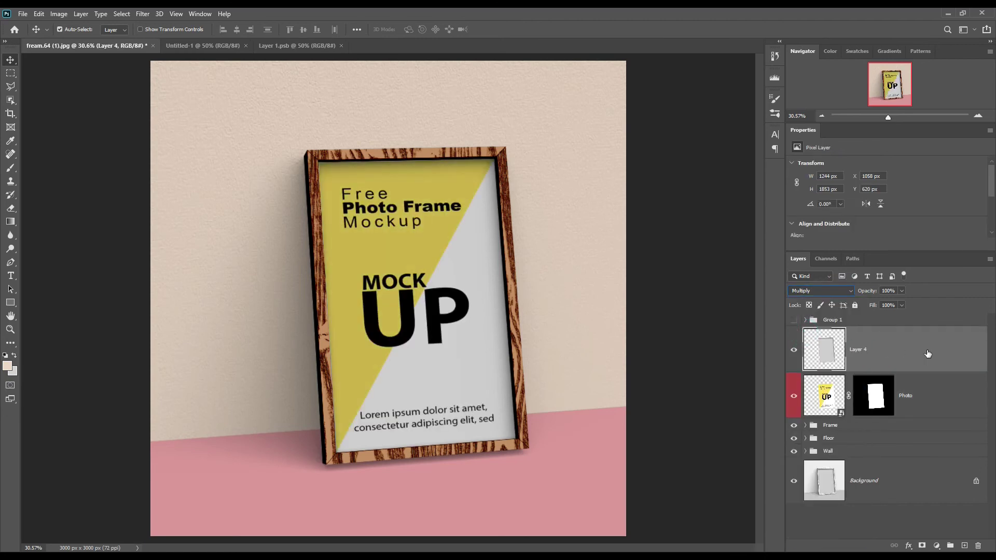
- Brighten the poster's shading layer, Layer 4, with Levels by lowering the white input level to about 220
left_click(57, 15)
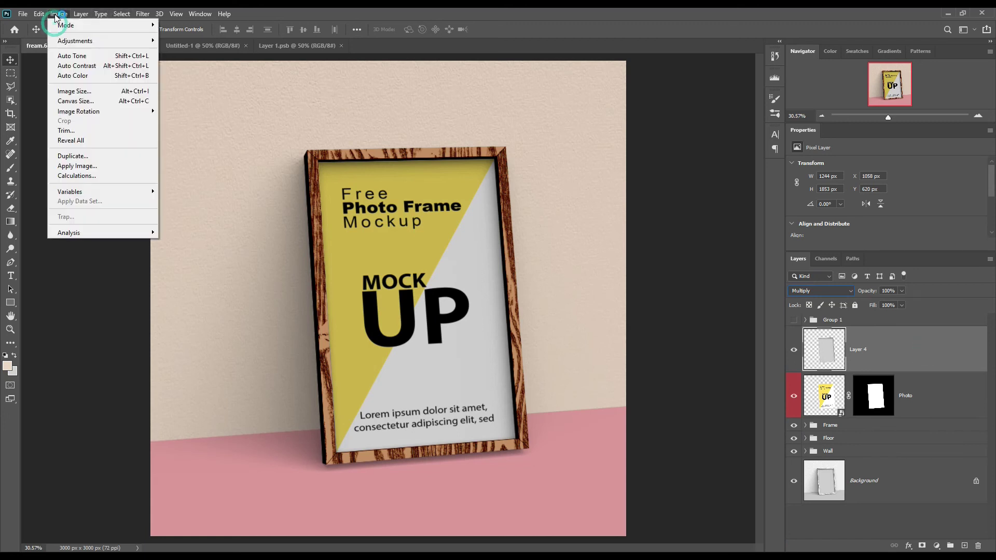
mouse_move(83, 40)
left_click(190, 52)
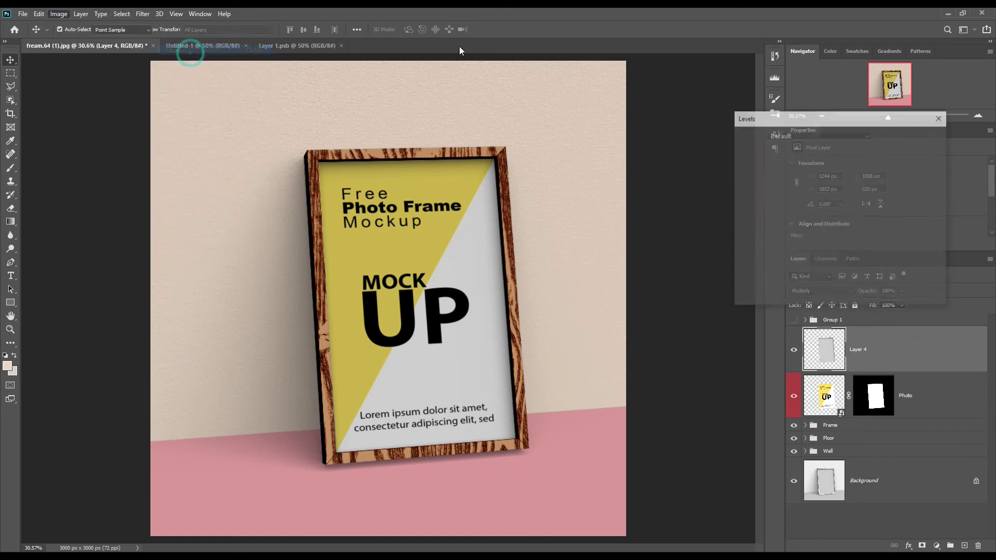
left_click_drag(878, 237, 861, 236)
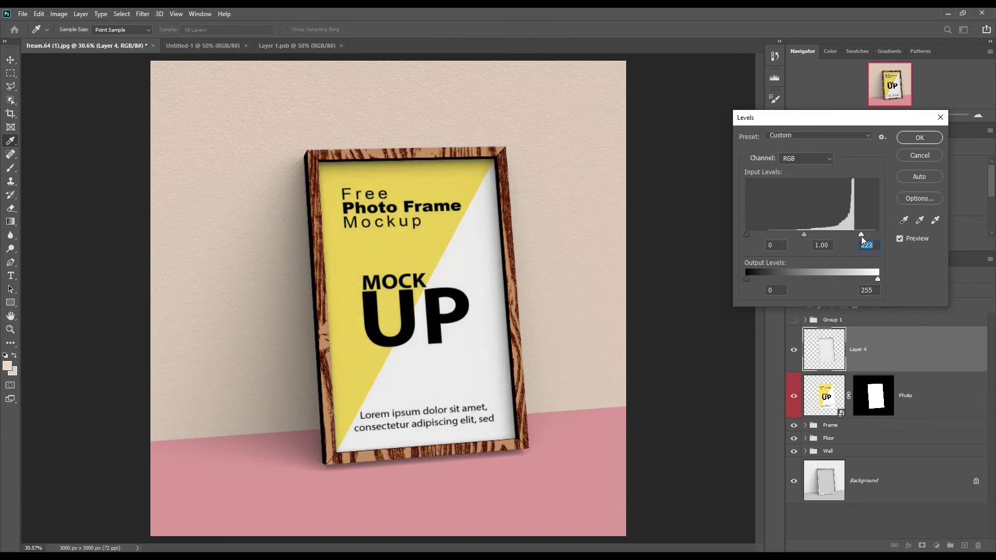
left_click(913, 140)
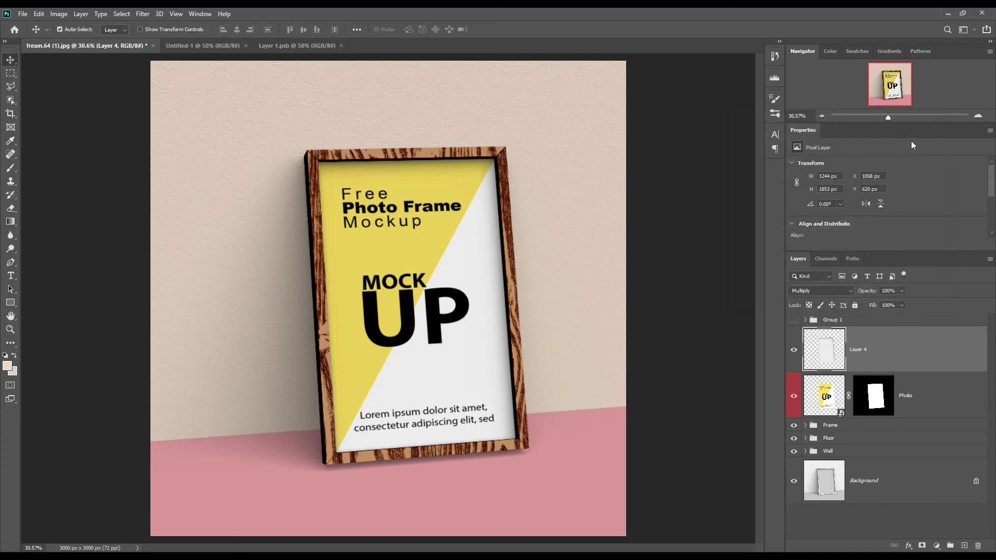
- Group Layer 4 with the Photo layer and name the group pHOTO
left_click(940, 400, "shift")
left_click_drag(934, 394, 954, 545)
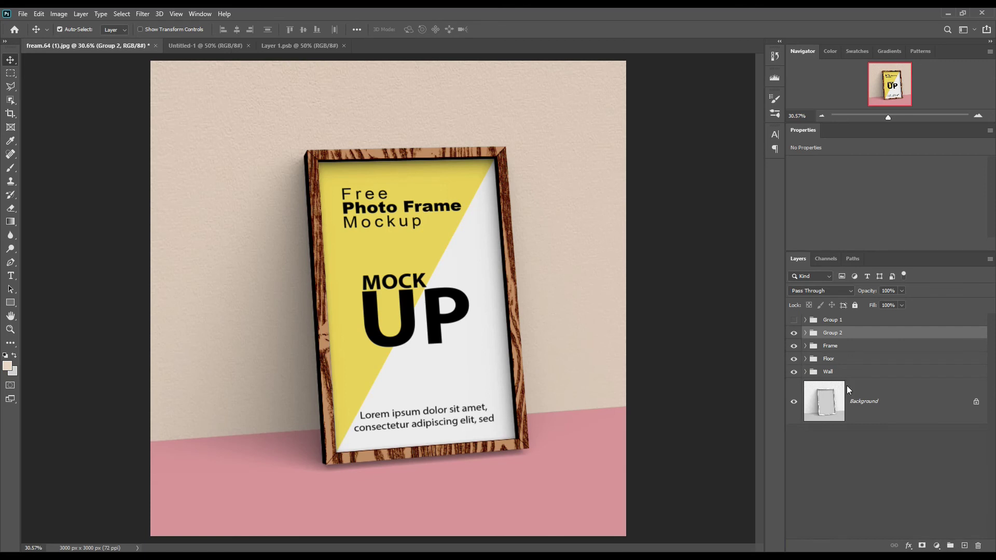
double_click(837, 333)
type("d")
type("HOTO")
key("Return")
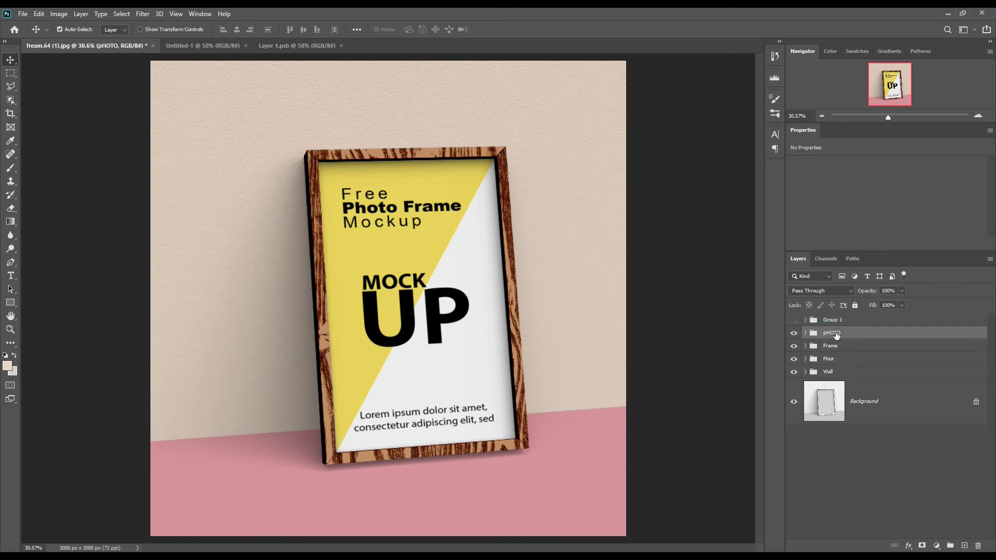
- Recolor the Floor solid colour fill to a brighter version of the poster's yellow, fee34e
left_click(847, 359)
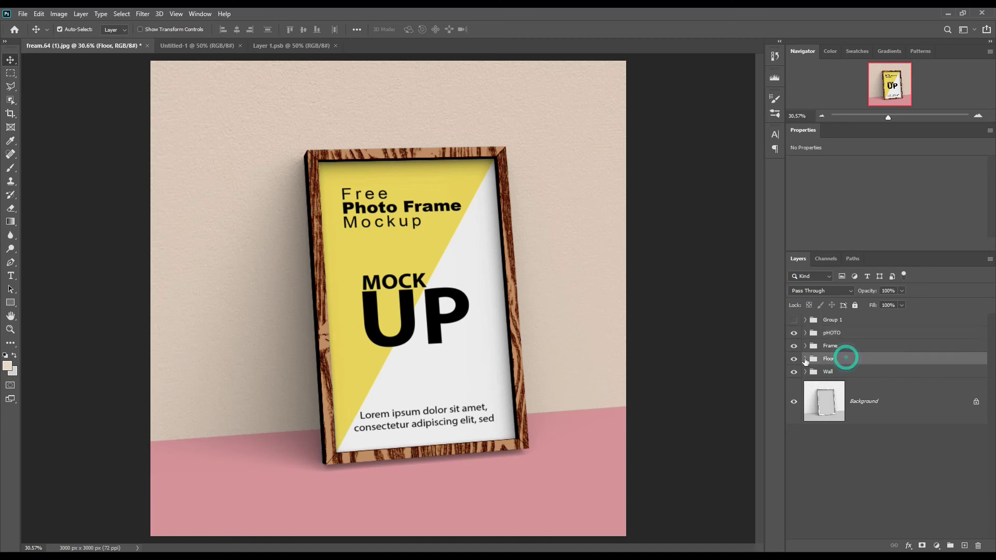
left_click(806, 358)
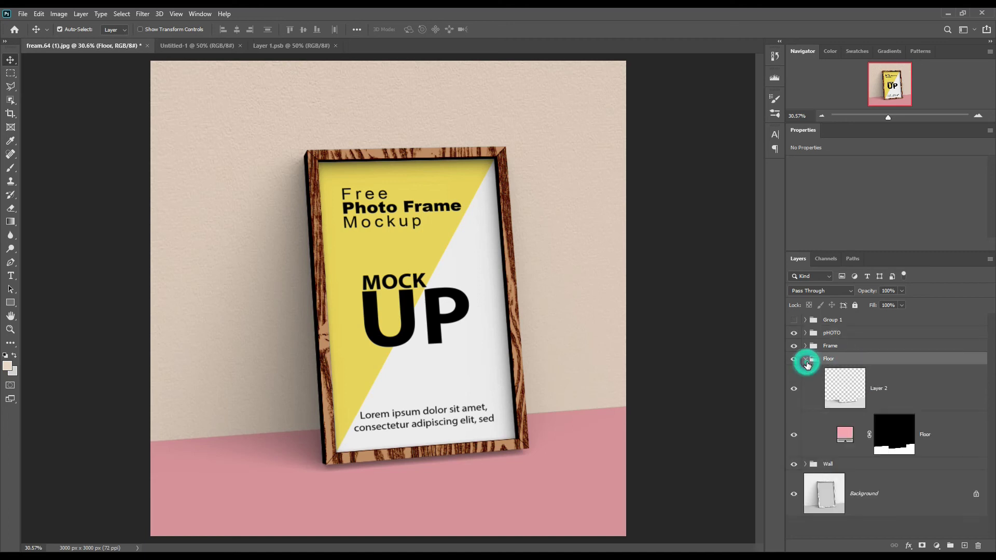
double_click(846, 435)
left_click(435, 385)
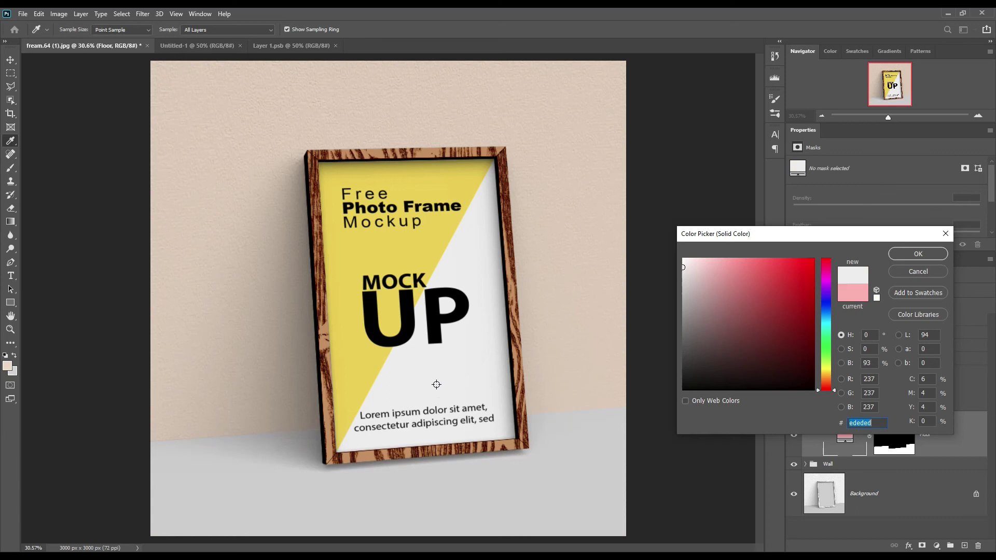
left_click(354, 371)
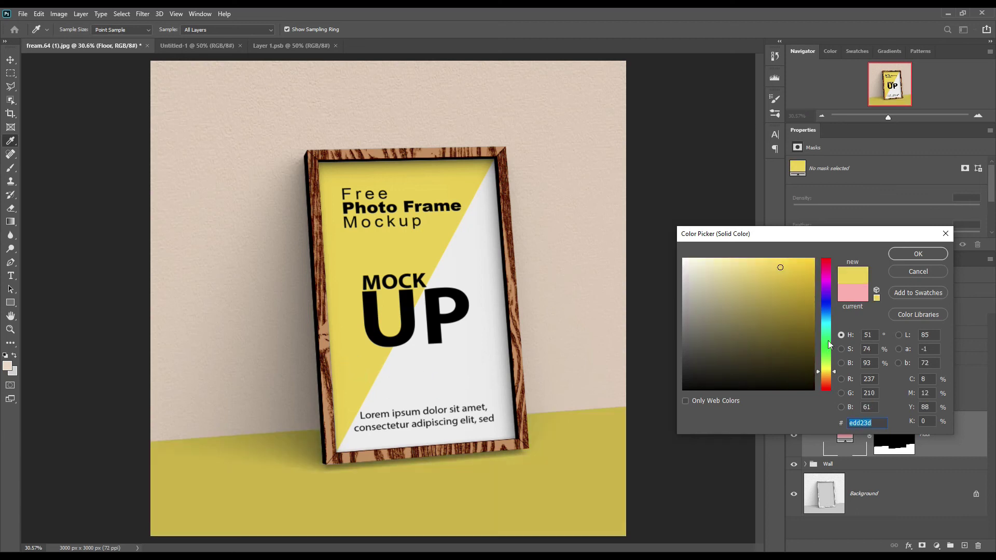
mouse_move(781, 264)
left_mouse_down()
mouse_move(750, 260)
mouse_move(781, 259)
left_mouse_up()
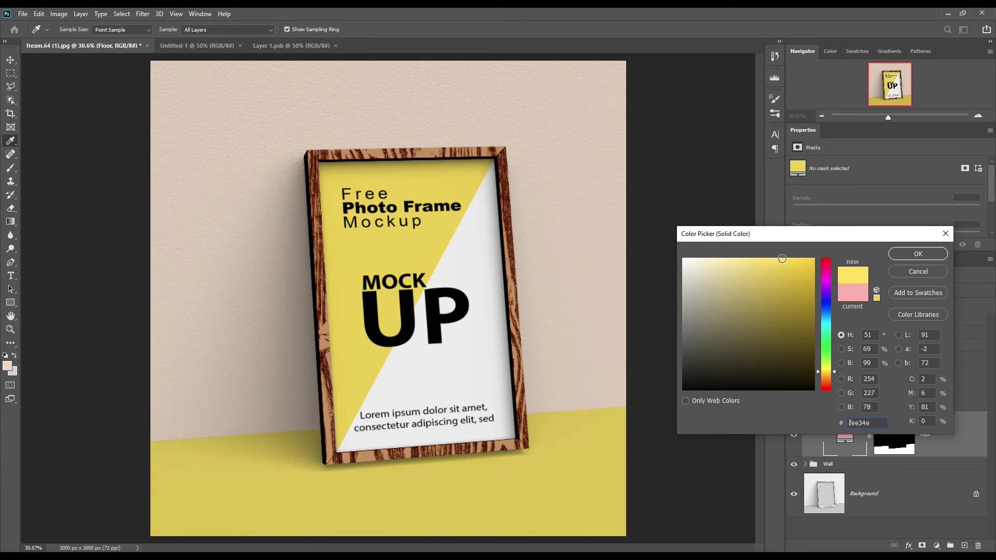
left_click(919, 254)
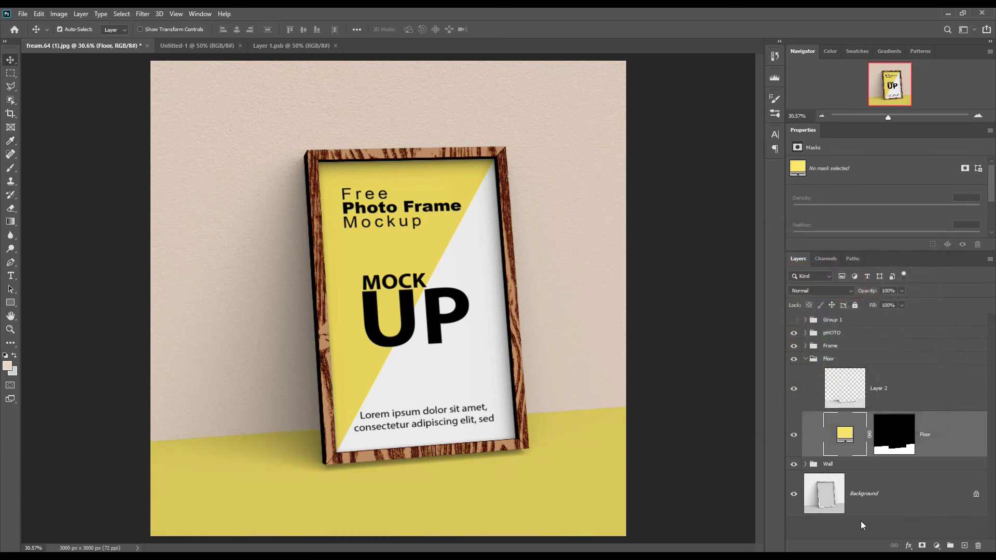
- Recolor the Wall solid colour fill to a more saturated variant of the floor's sampled yellow dcc544, then collapse the Floor and Wall groups
left_click(806, 465)
scroll(846, 500, "down", 1)
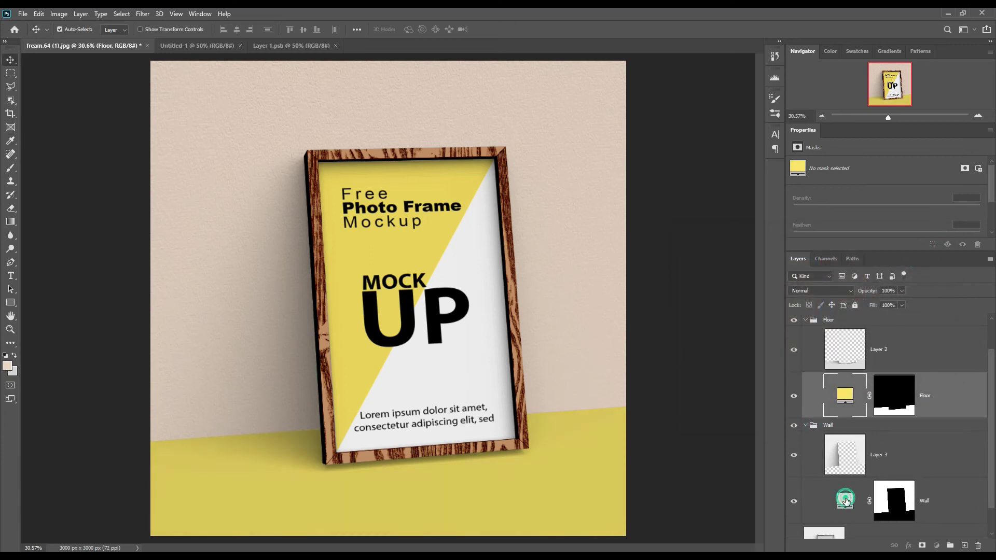
double_click(846, 501)
left_click(587, 433)
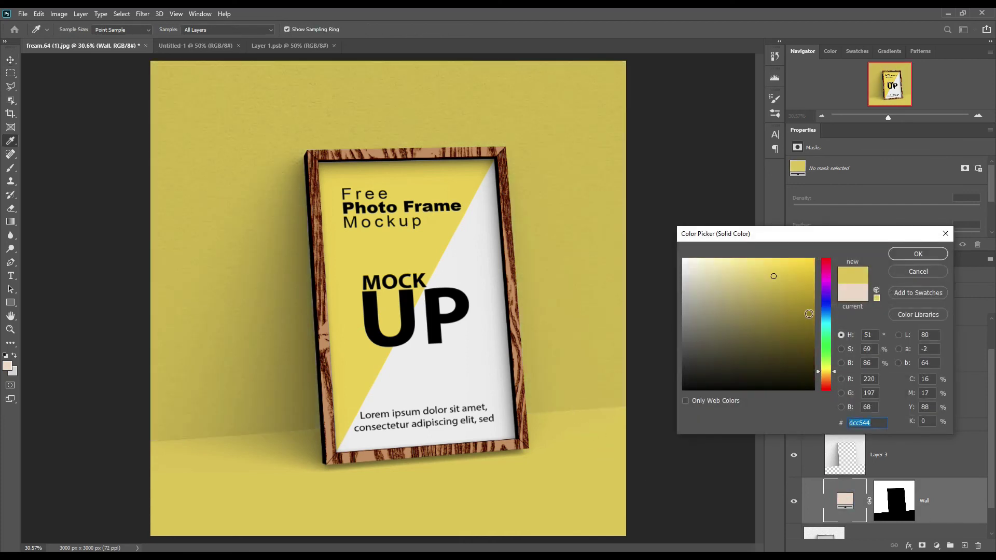
mouse_move(770, 275)
left_mouse_down()
mouse_move(757, 268)
mouse_move(777, 272)
mouse_move(785, 291)
mouse_move(791, 275)
left_mouse_up()
left_click(919, 254)
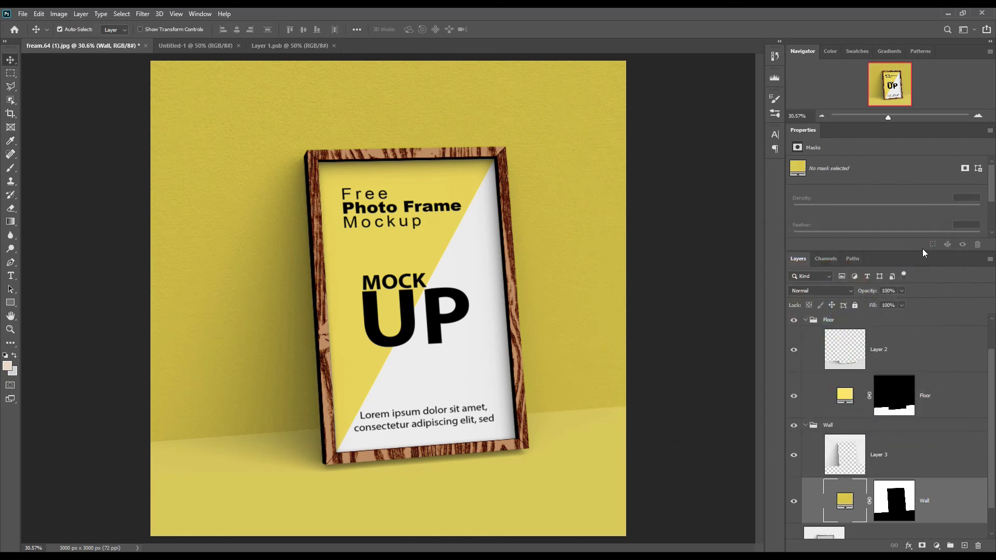
scroll(825, 369, "up", 3)
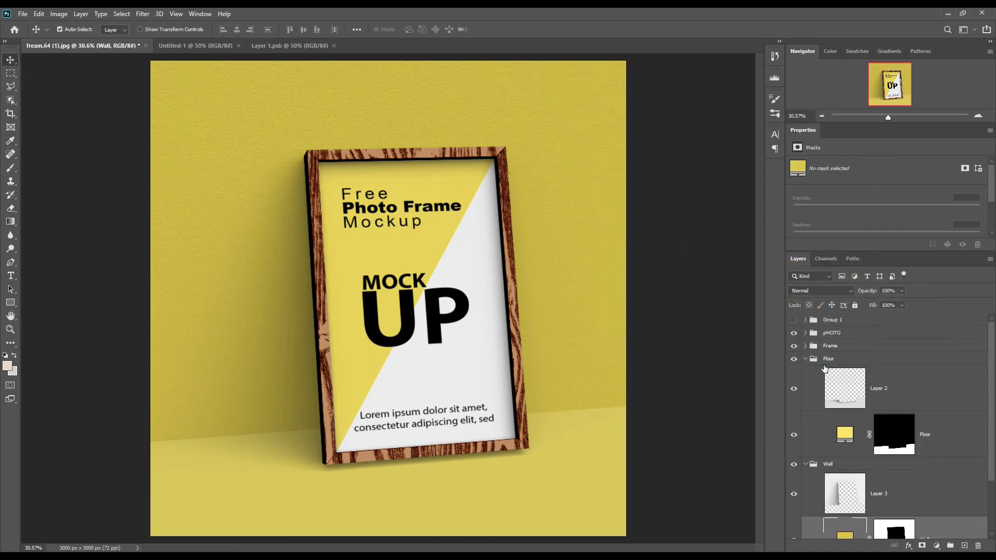
left_click(806, 359)
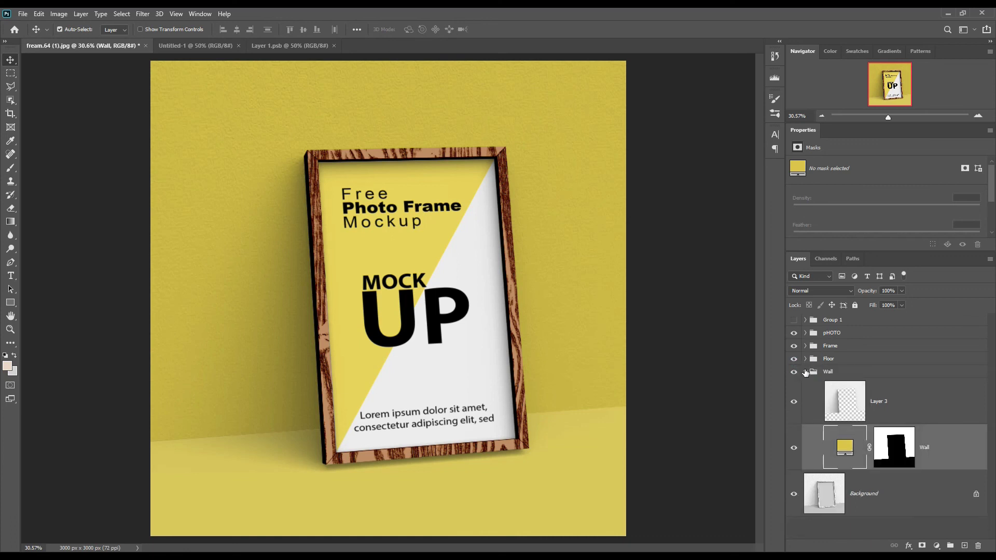
left_click(805, 371)
- Recolor the Frame solid colour fill to dark grey 454545 and collapse the Frame group
left_click(806, 346)
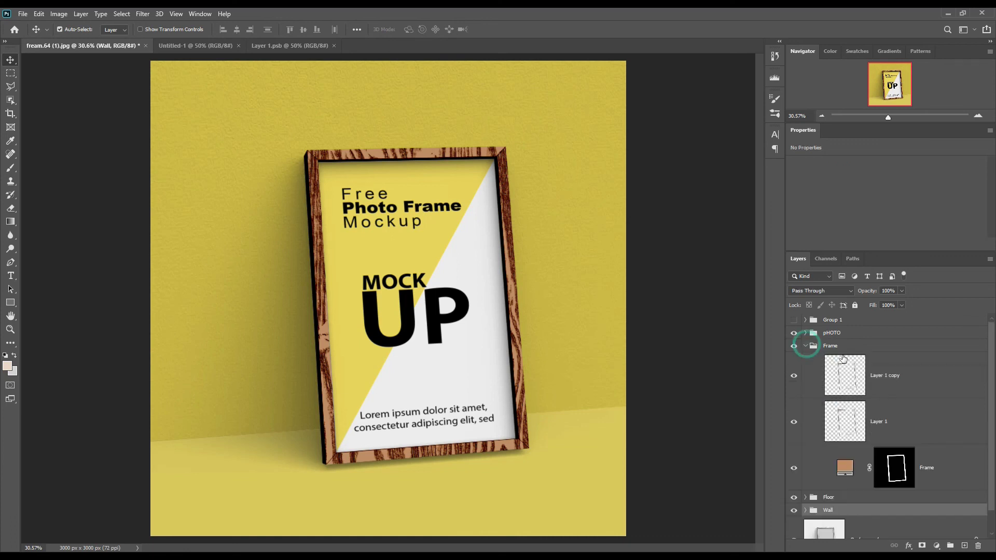
double_click(843, 469)
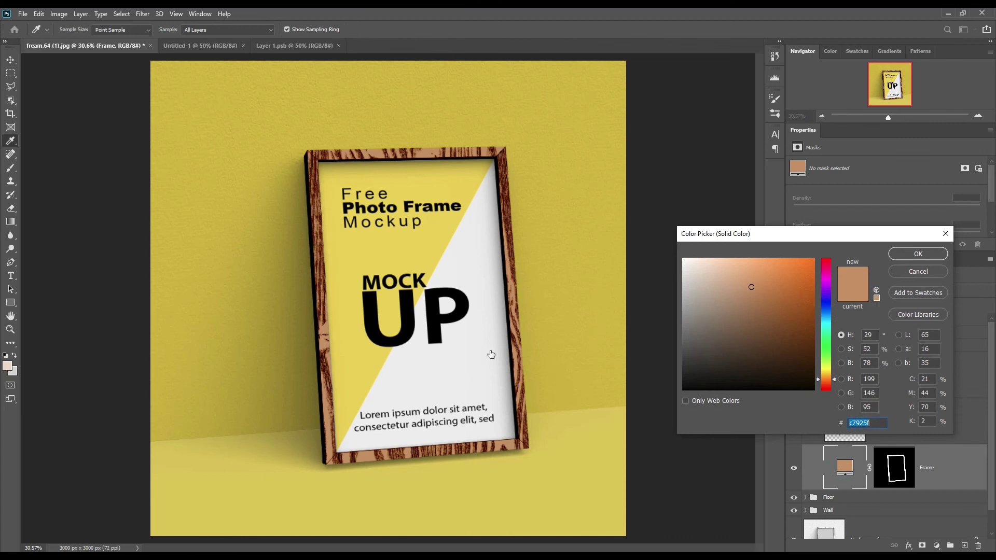
left_click(456, 352)
left_click(678, 324)
left_click(677, 346)
mouse_move(677, 362)
left_mouse_down()
mouse_move(672, 383)
mouse_move(674, 355)
left_mouse_up()
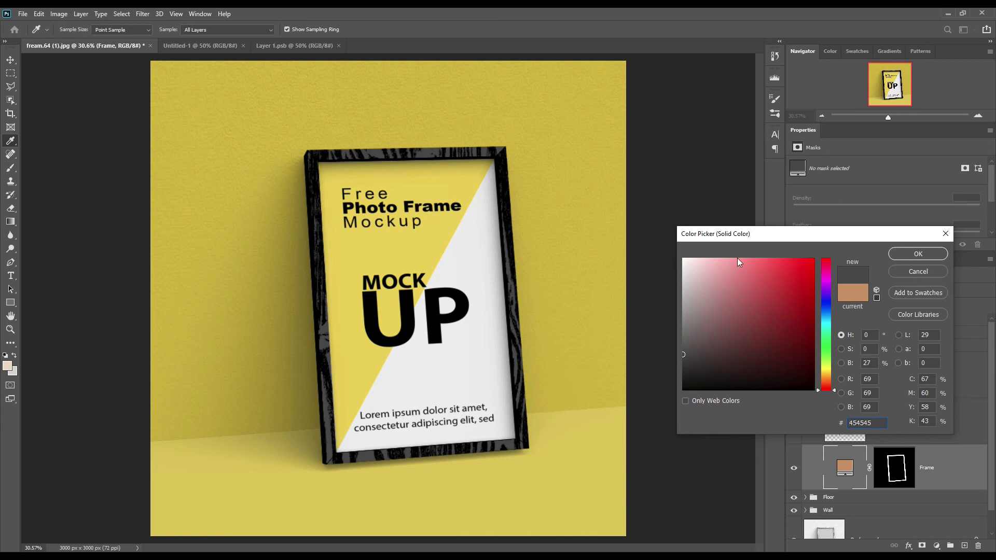
left_click(911, 254)
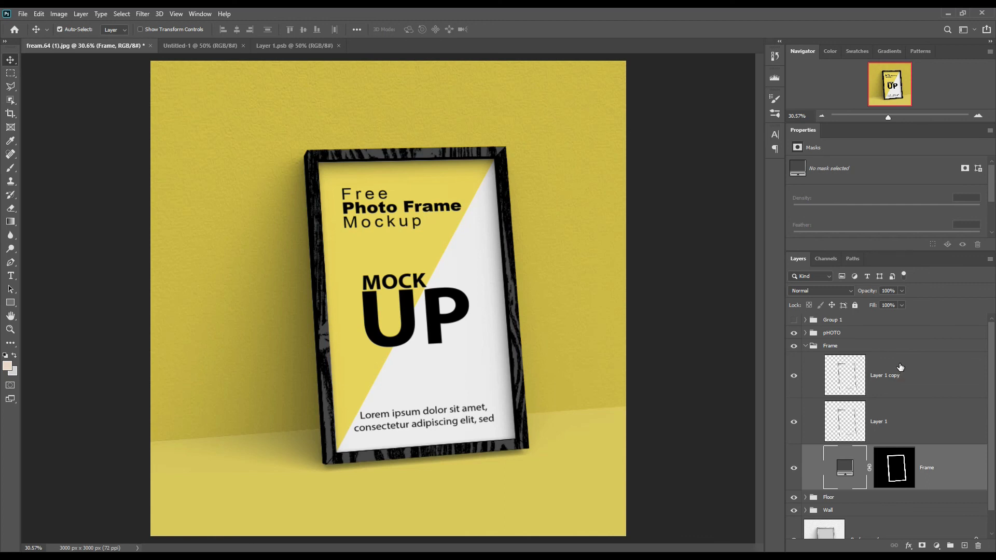
left_click(806, 346)
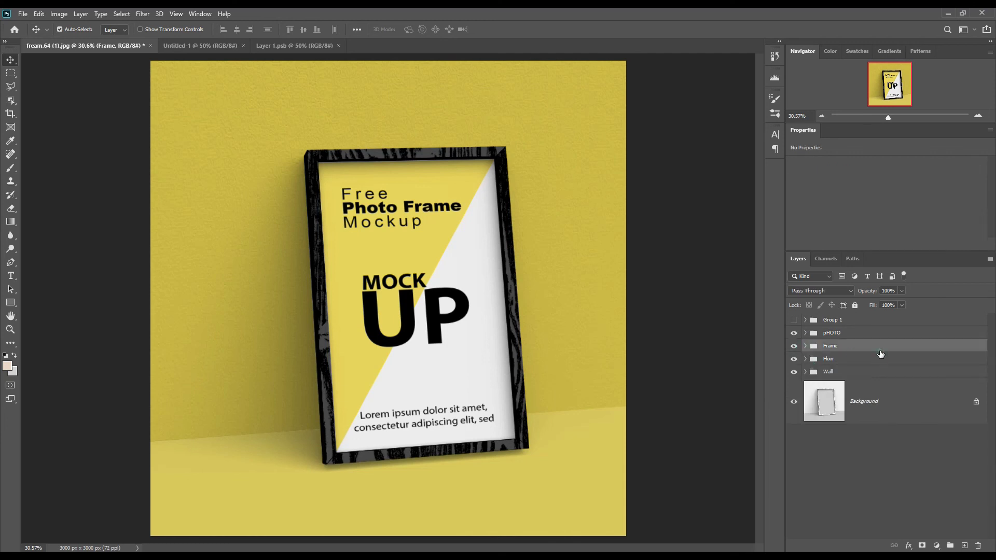
left_click(876, 465)
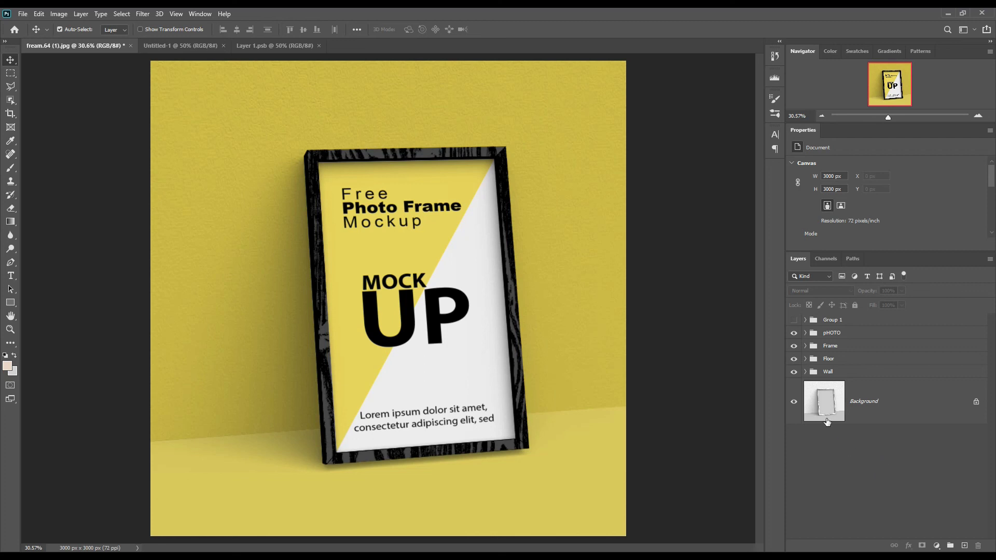
- Set the shading layer in the Wall group, Layer 3, to the Linear Burn blend mode
left_click(806, 373)
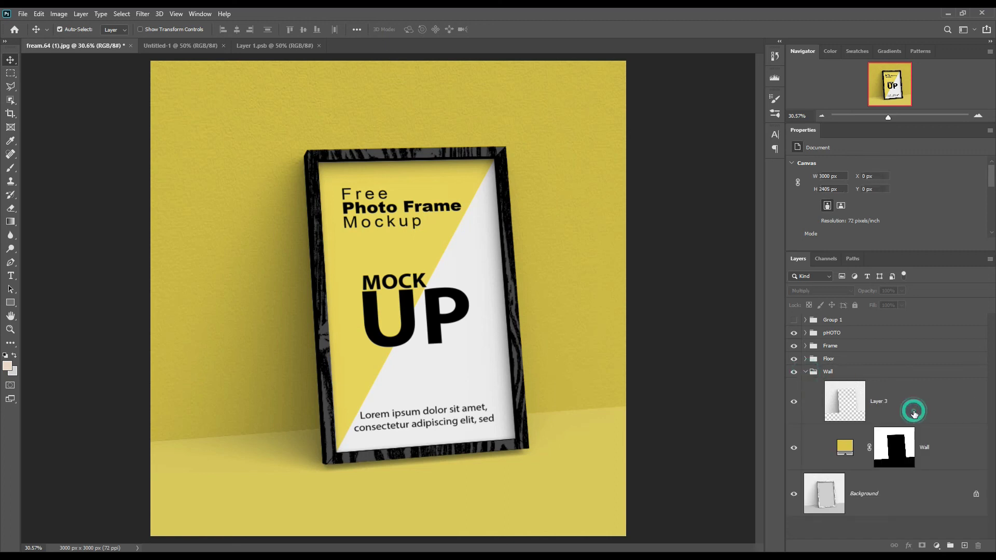
left_click(911, 406)
left_click(820, 287)
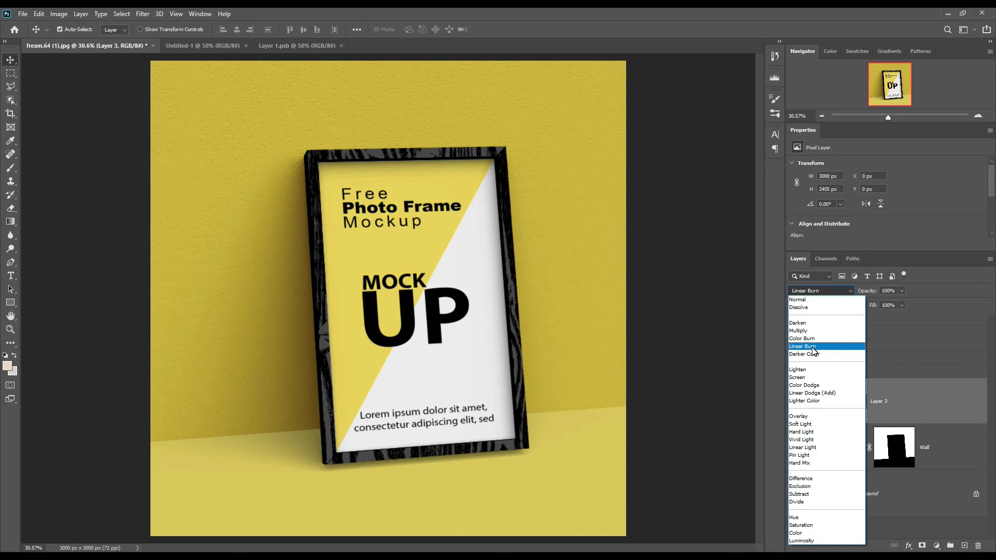
left_click(812, 347)
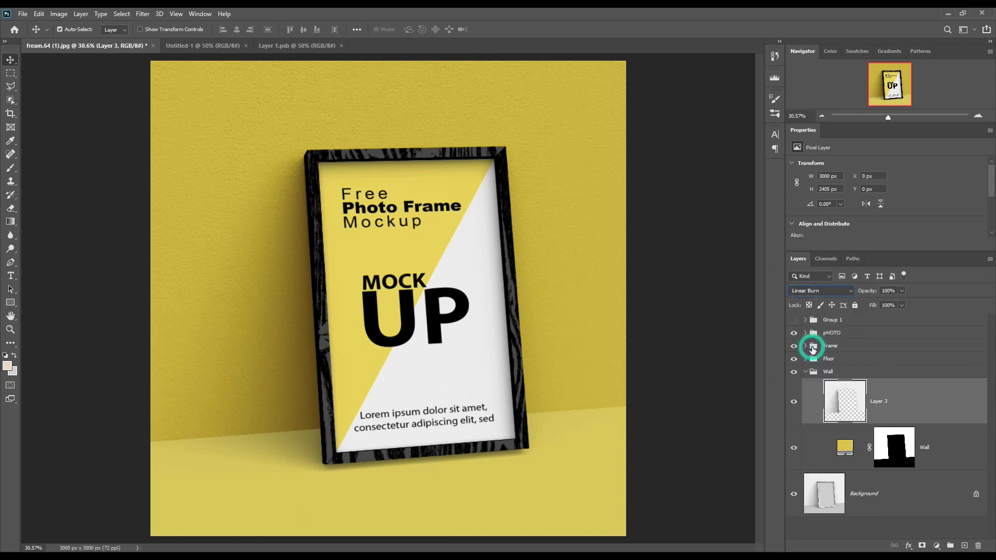
left_click(806, 372)
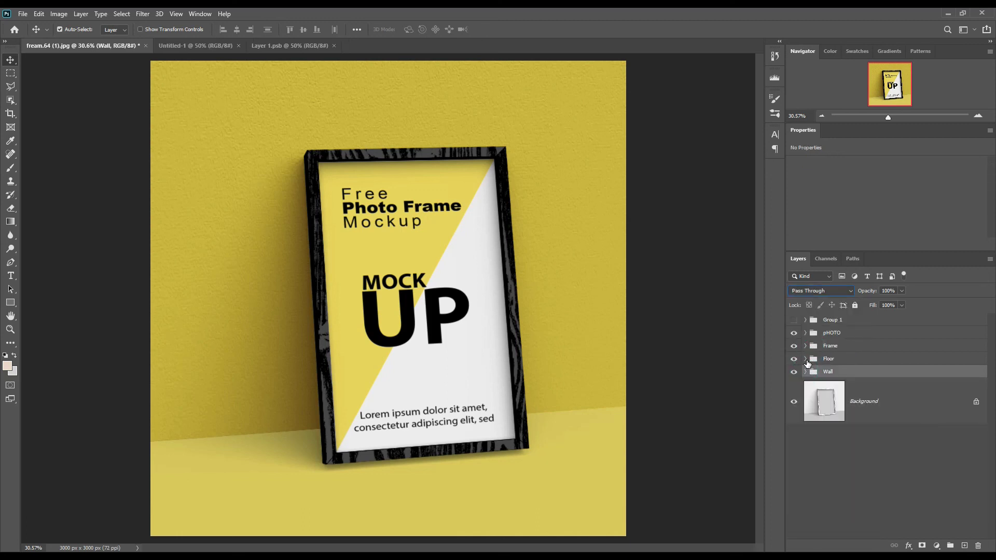
- Change the blend mode of Layer 2, the Floor group's shading layer, to Linear Burn
left_click(806, 359)
left_click(899, 390)
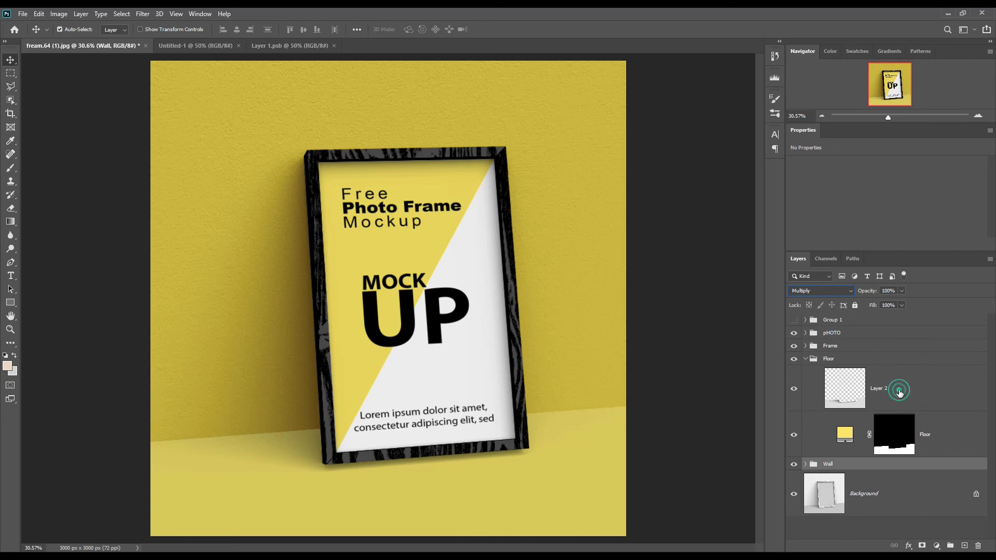
left_click(833, 293)
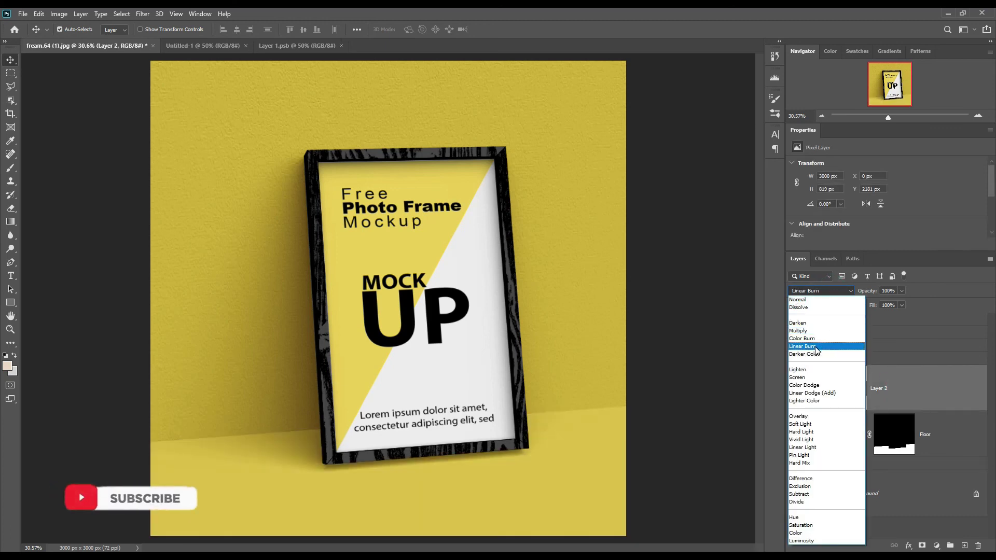
left_click(815, 347)
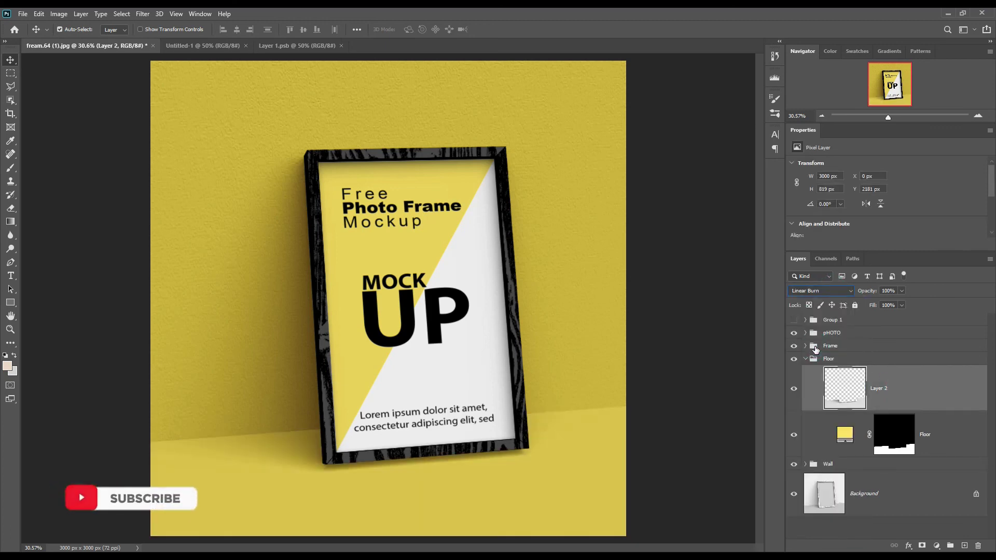
left_click(806, 359)
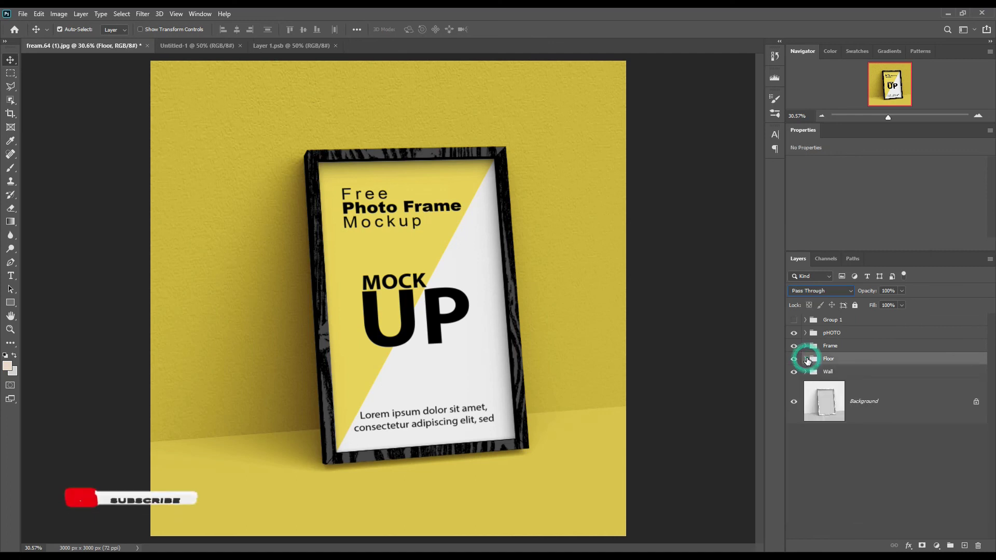
left_click(865, 454)
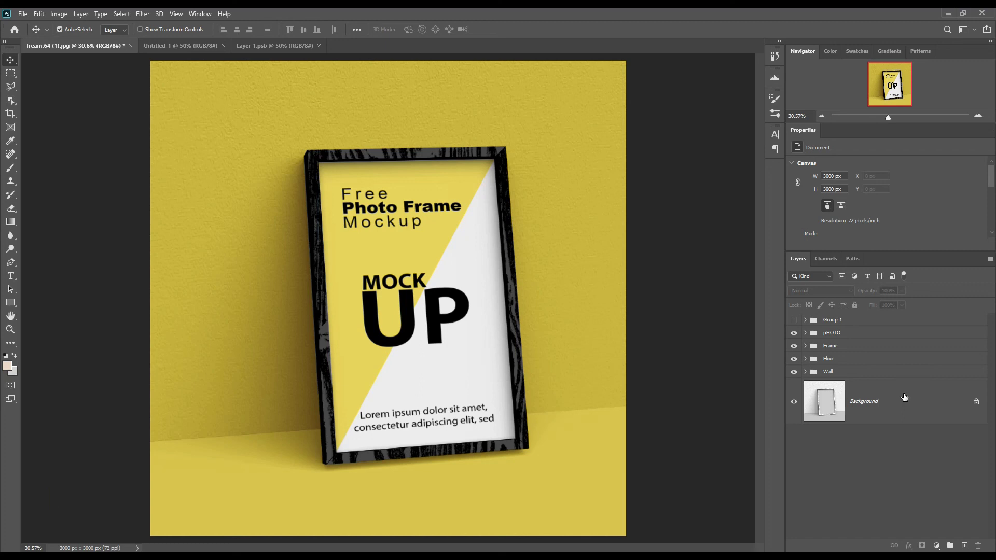
- Check what the Wall, Floor, Frame and pHOTO groups each contribute by hiding and showing them one at a time
left_click(794, 372)
left_click(795, 372)
left_click(794, 359)
left_click(795, 359)
left_click(794, 346)
left_click(794, 346)
left_click(794, 334)
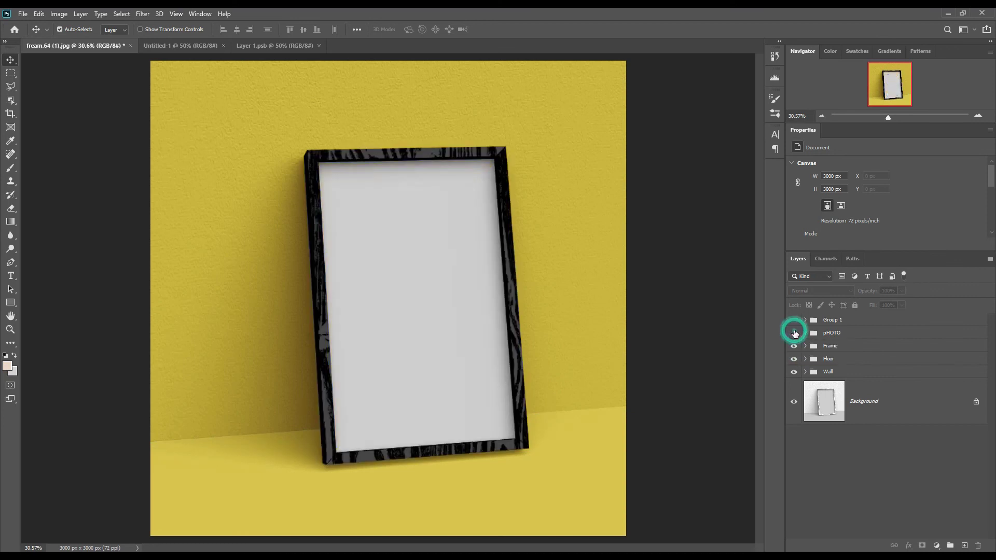
left_click(795, 334)
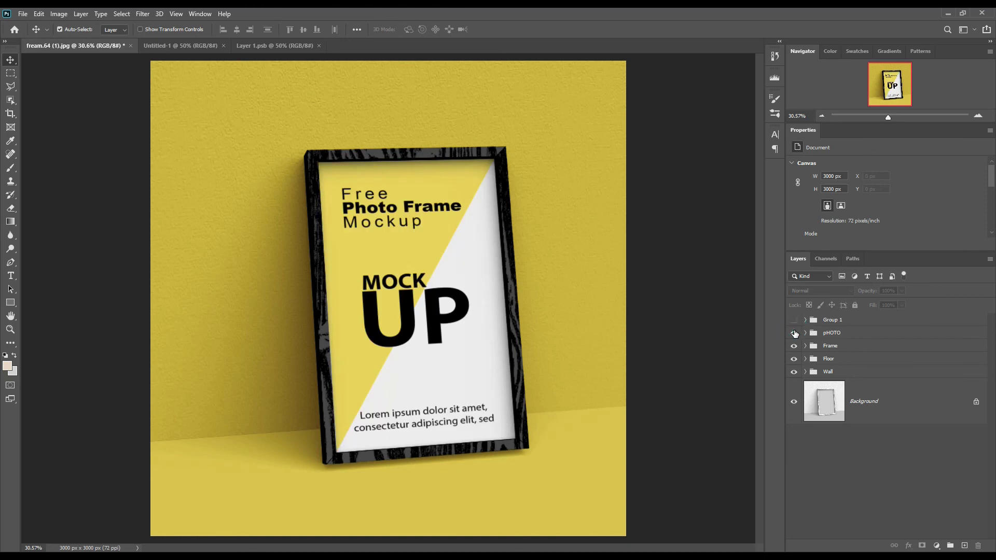